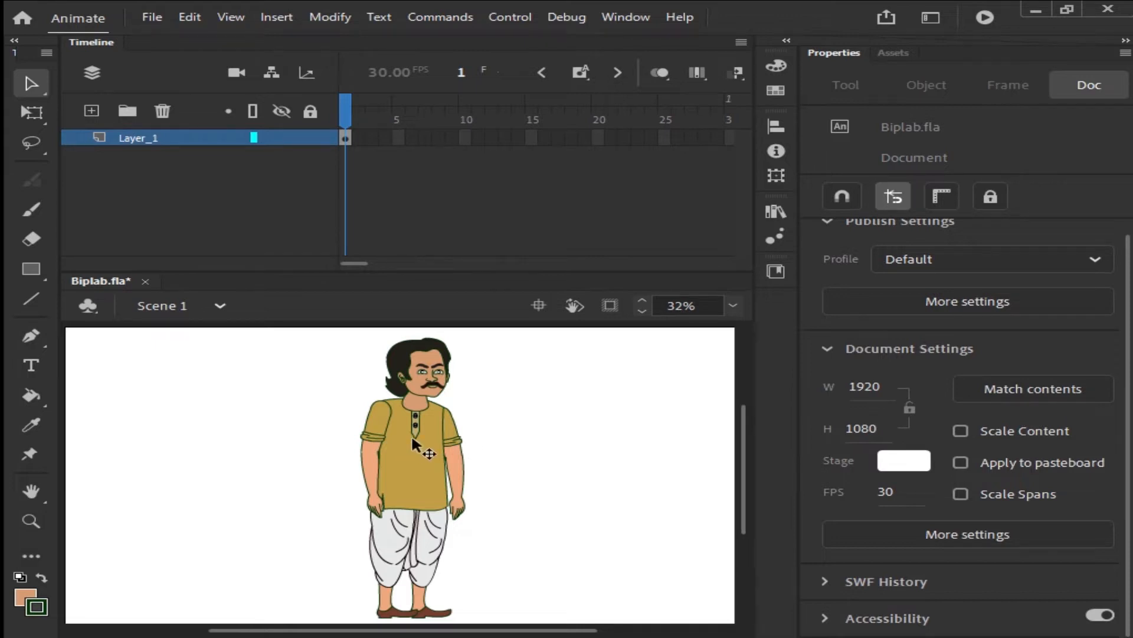
- Shift the character slightly on the stage, clear the selection, and open its All Body symbol for editing
mouse_move(418, 469)
mouse_down()
mouse_move(437, 458)
mouse_move(416, 465)
mouse_up()
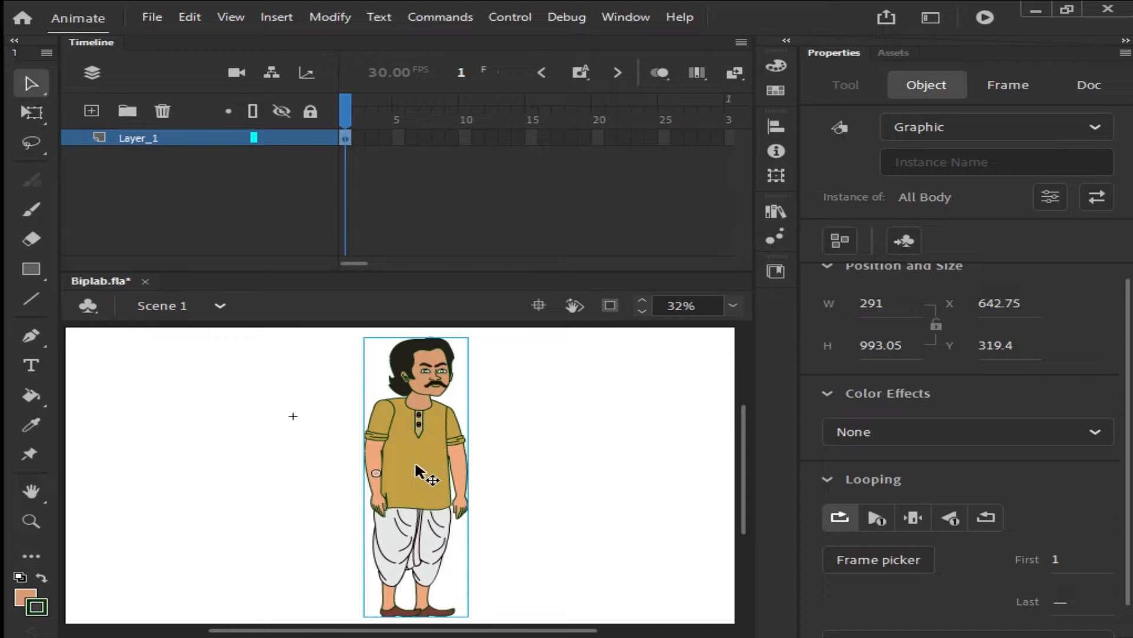
key(ctrl+shift+a)
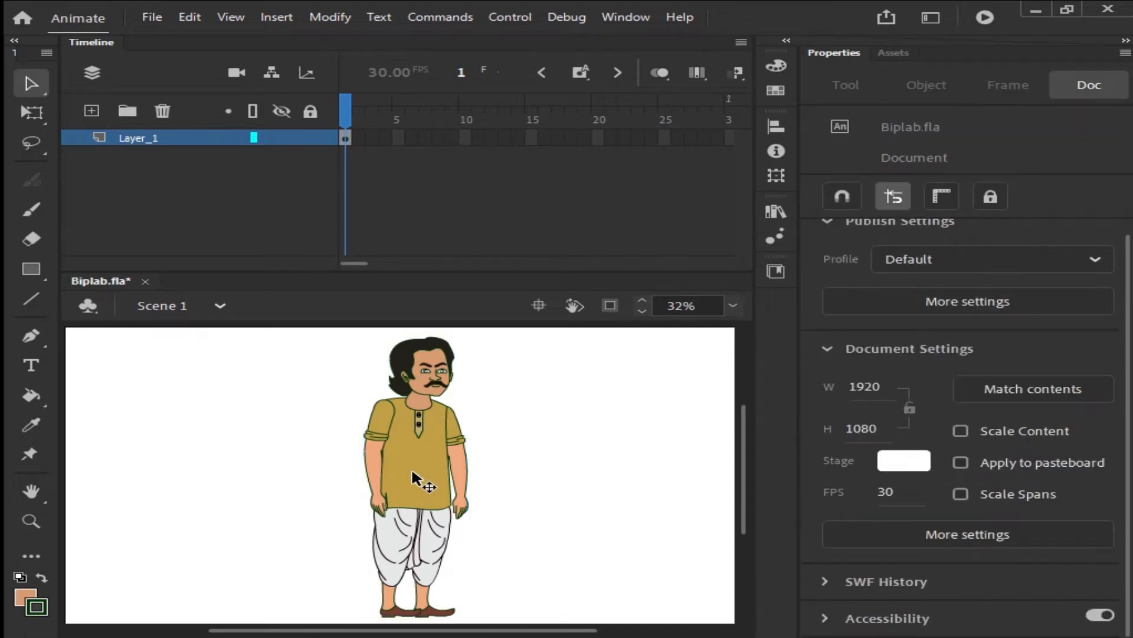
double_click(413, 477)
click(529, 480)
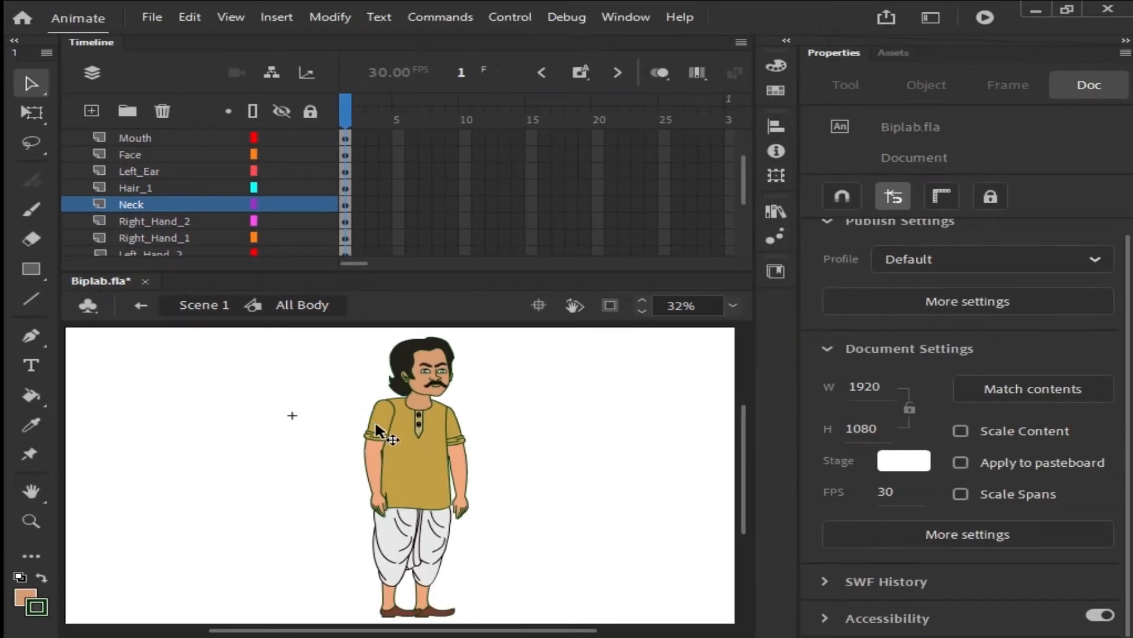
- Move both upper arms, forearms, upper and lower legs, the dhoti's middle fold and the torso apart from each other
drag(373, 428, 341, 440)
drag(376, 476, 335, 489)
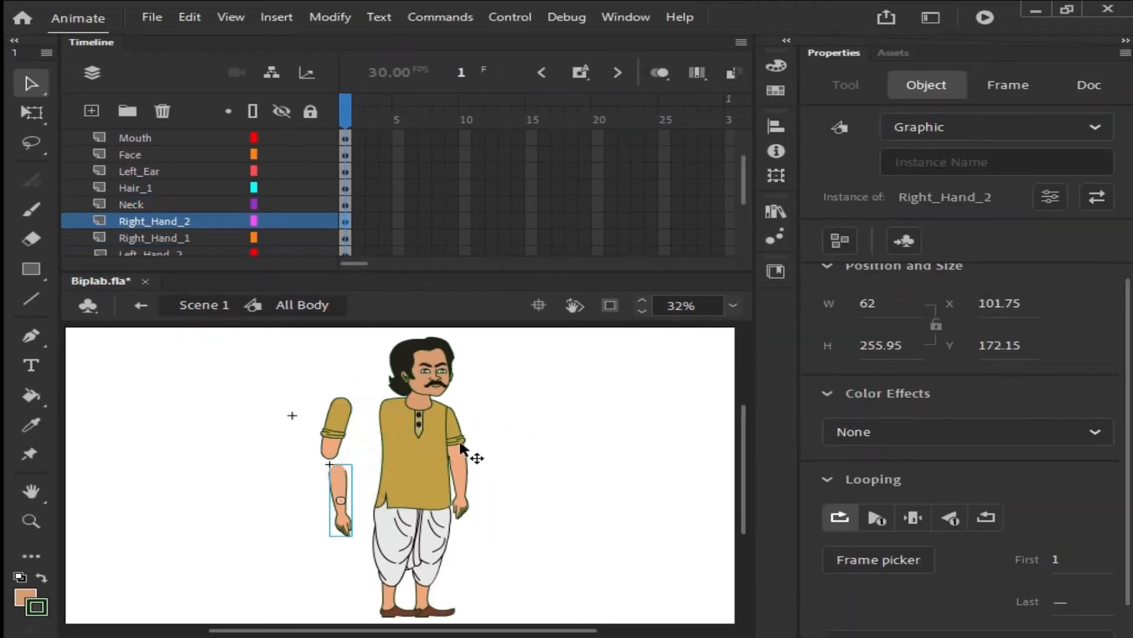
drag(472, 445, 512, 447)
drag(464, 480, 491, 488)
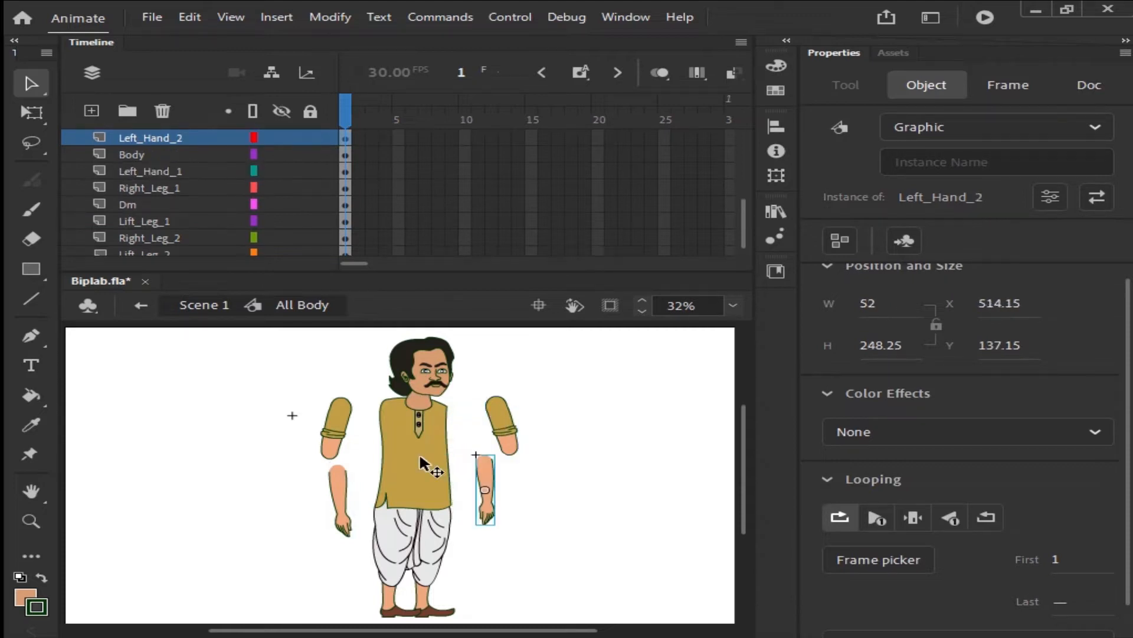
drag(444, 558, 494, 564)
drag(390, 555, 337, 566)
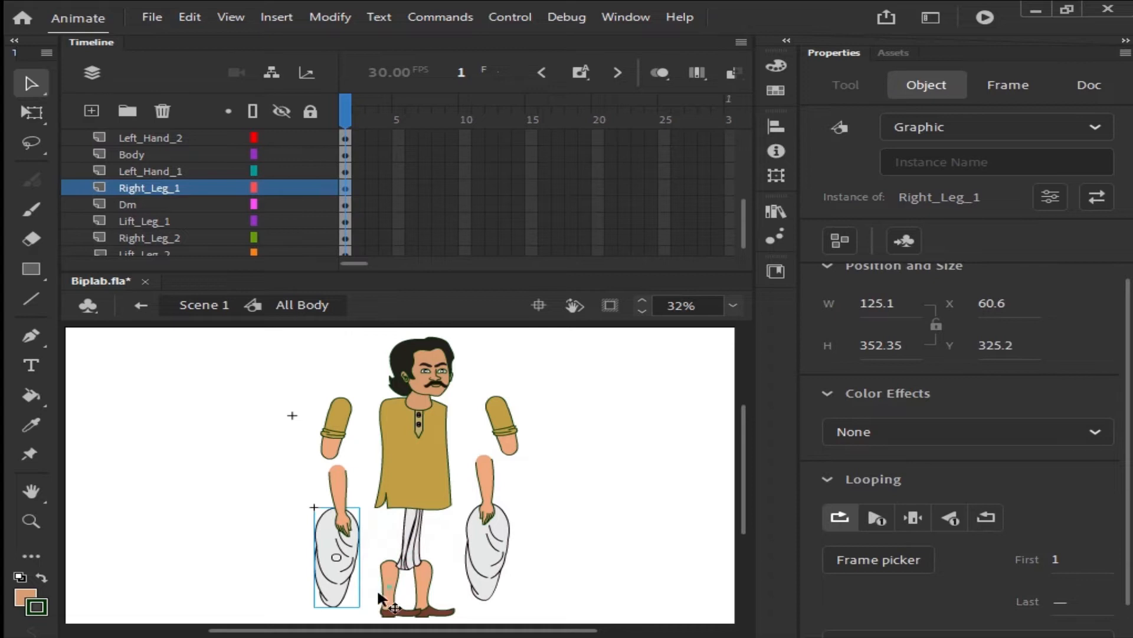
drag(420, 591, 447, 605)
drag(406, 537, 413, 566)
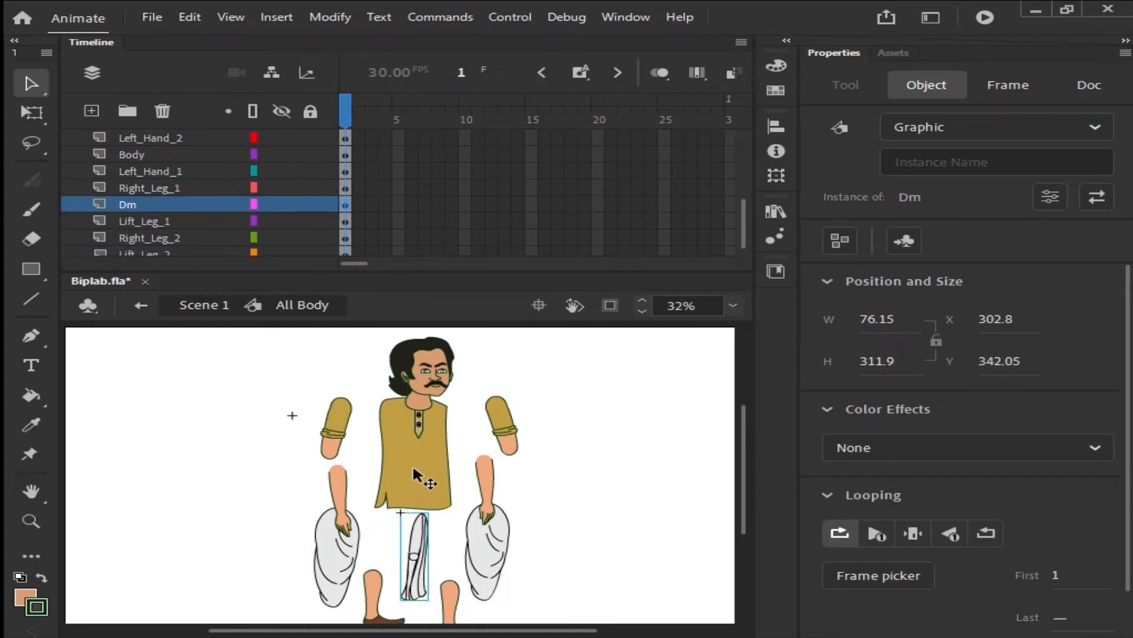
drag(428, 446, 417, 472)
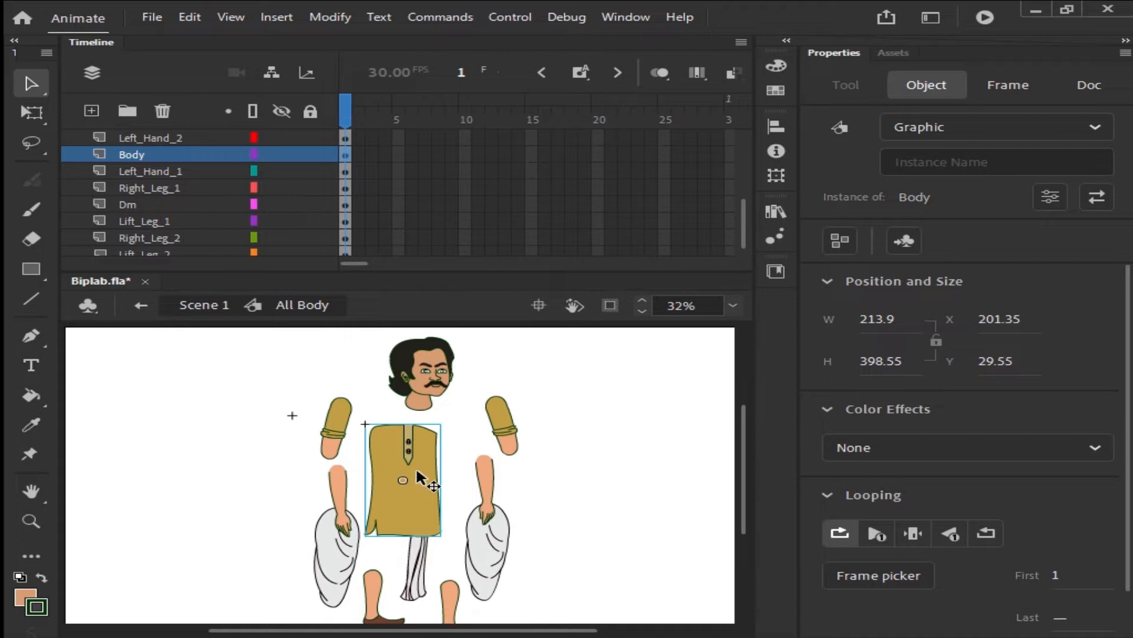
- Examine the symbol instance name and type of each separated arm, leg, torso and dhoti part
click(340, 431)
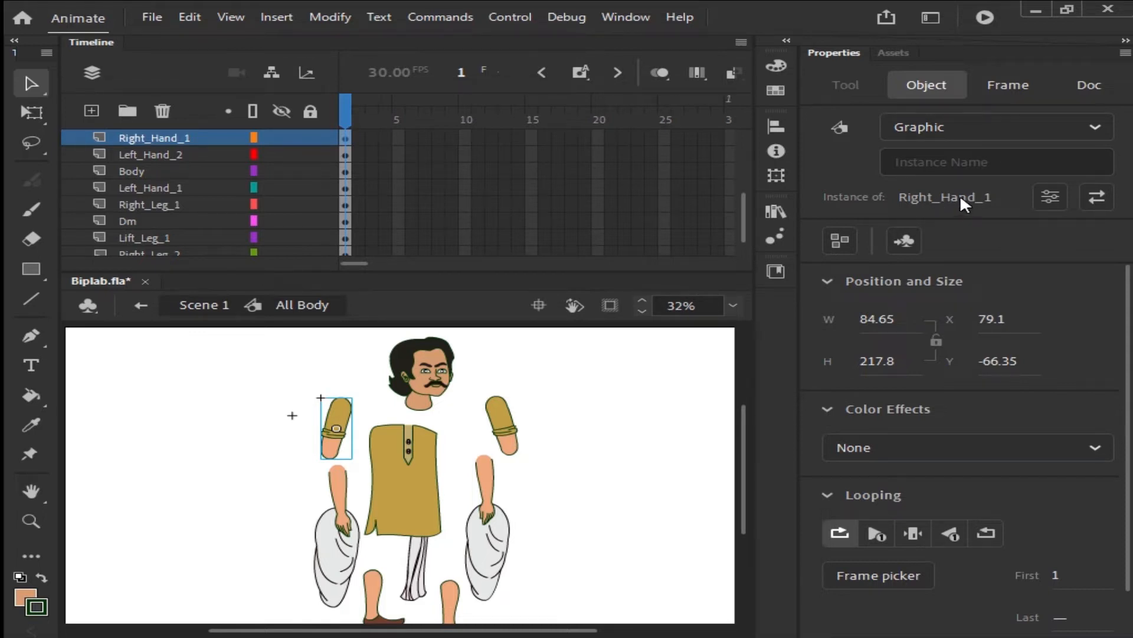
click(496, 420)
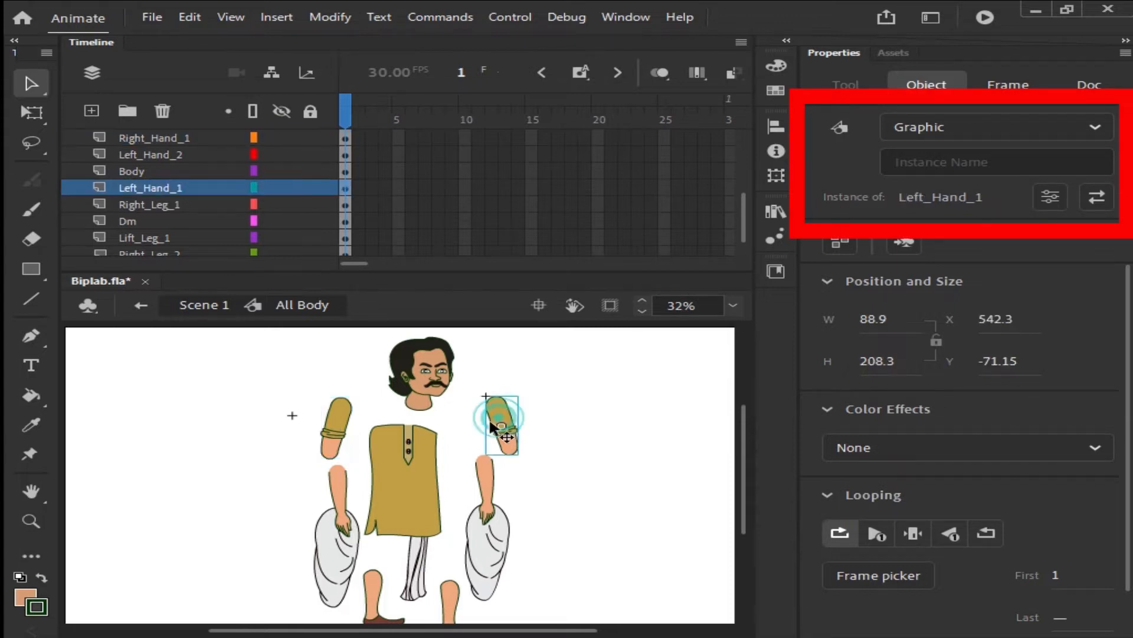
click(412, 459)
click(338, 510)
click(322, 538)
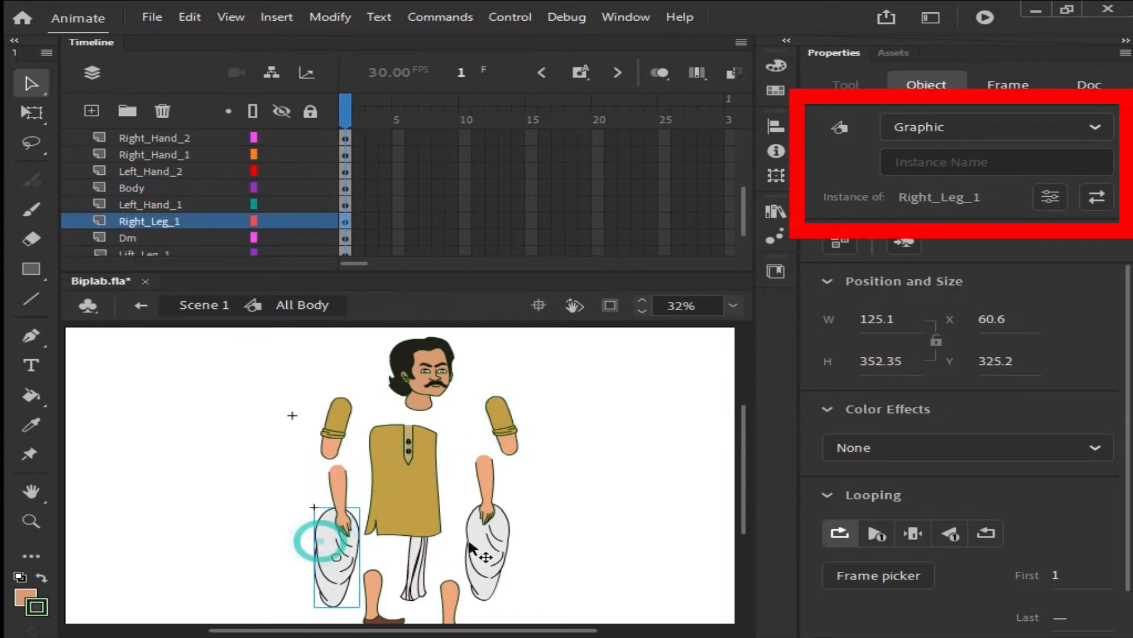
click(490, 496)
click(481, 543)
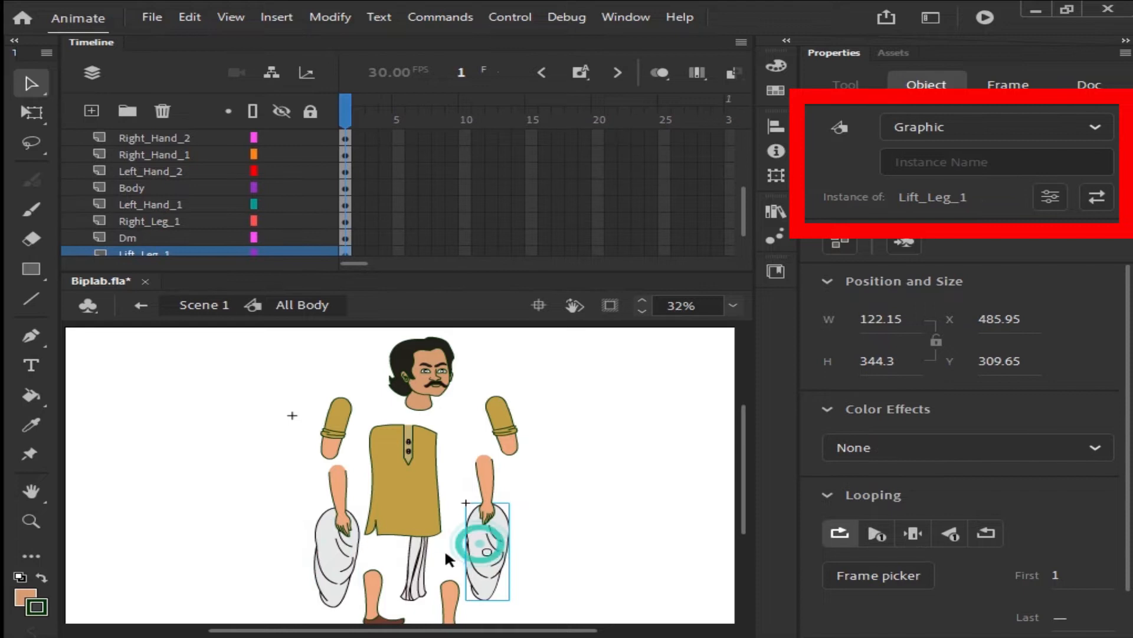
click(416, 561)
click(380, 599)
click(453, 611)
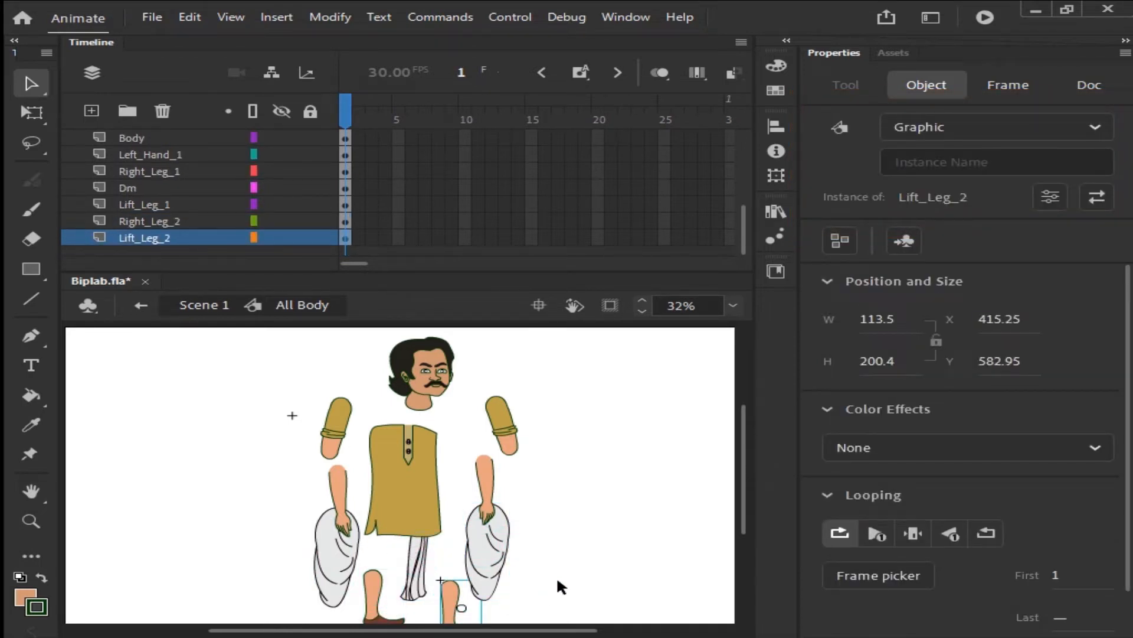
- Undo all the moves of the separated body parts
key(ctrl+z)
key(ctrl+z)
key(ctrl+z)
key(ctrl+z)
key(ctrl+z)
key(ctrl+z)
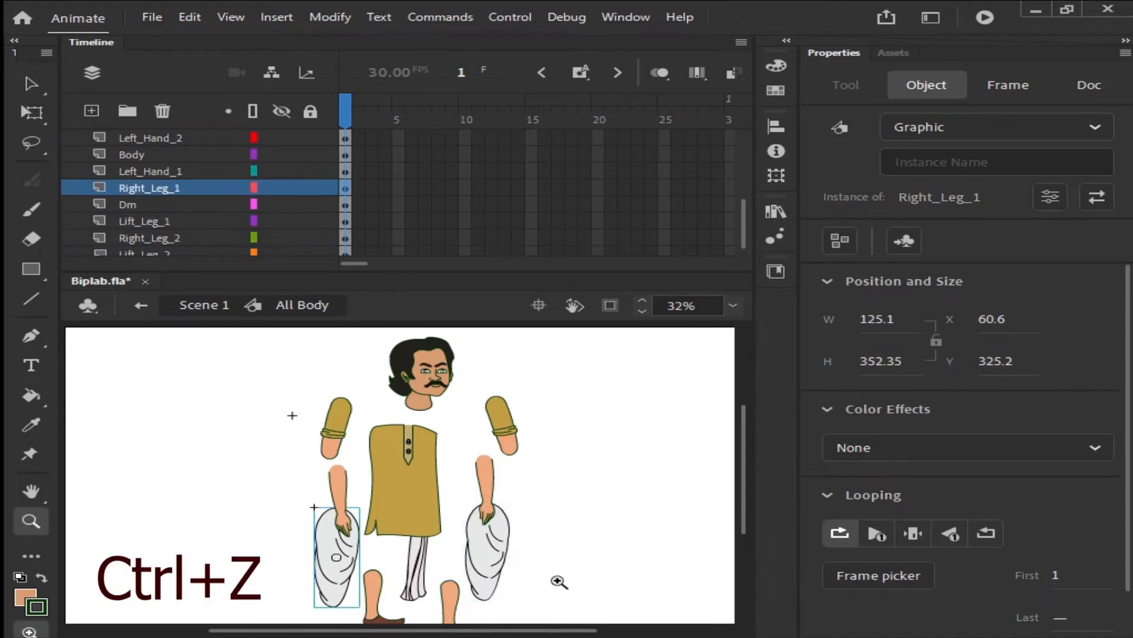
key(ctrl+z)
key(ctrl+z)
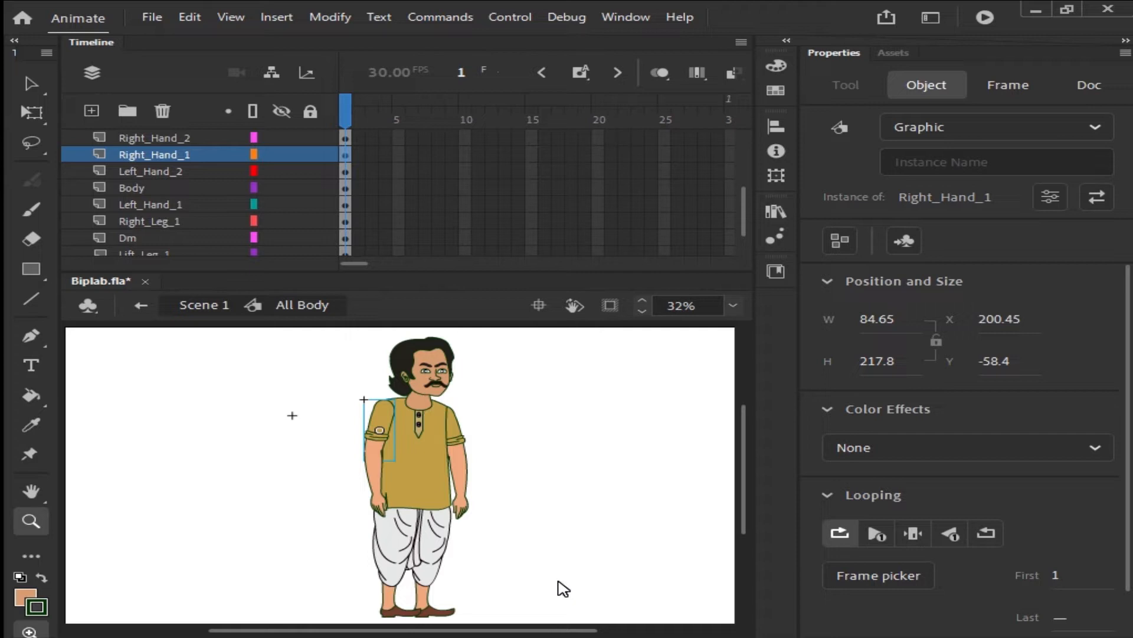
- Examine the character's eyebrows and eyes in close-up to see how they are grouped on the Eye layer
key(ctrl+equal)
key(ctrl+equal)
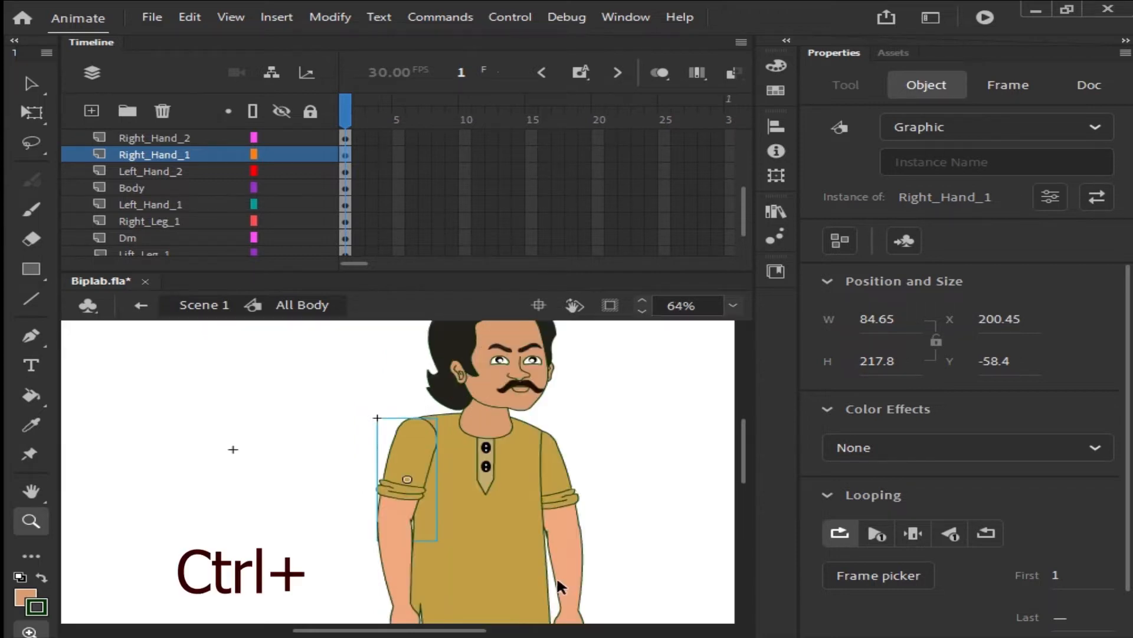
drag(516, 339, 433, 544)
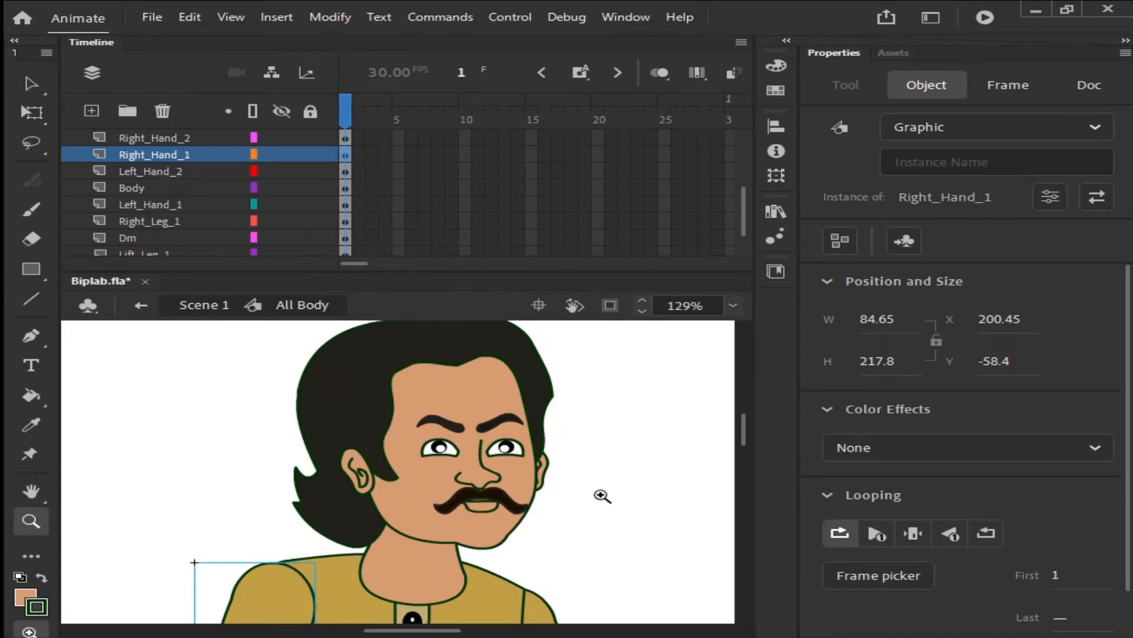
click(446, 454)
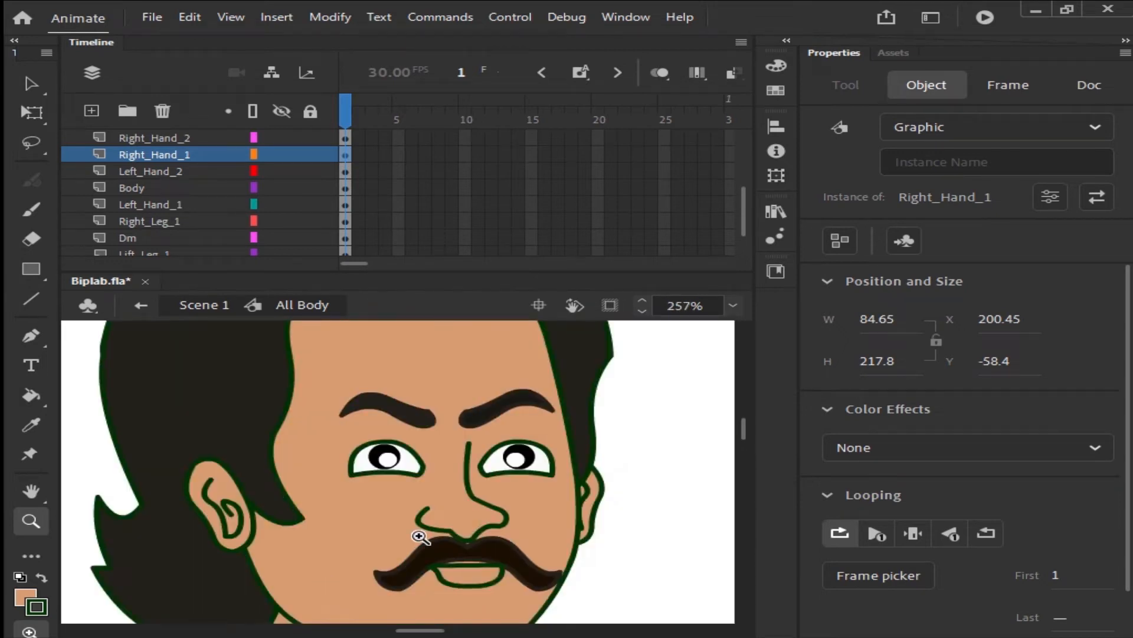
key(v)
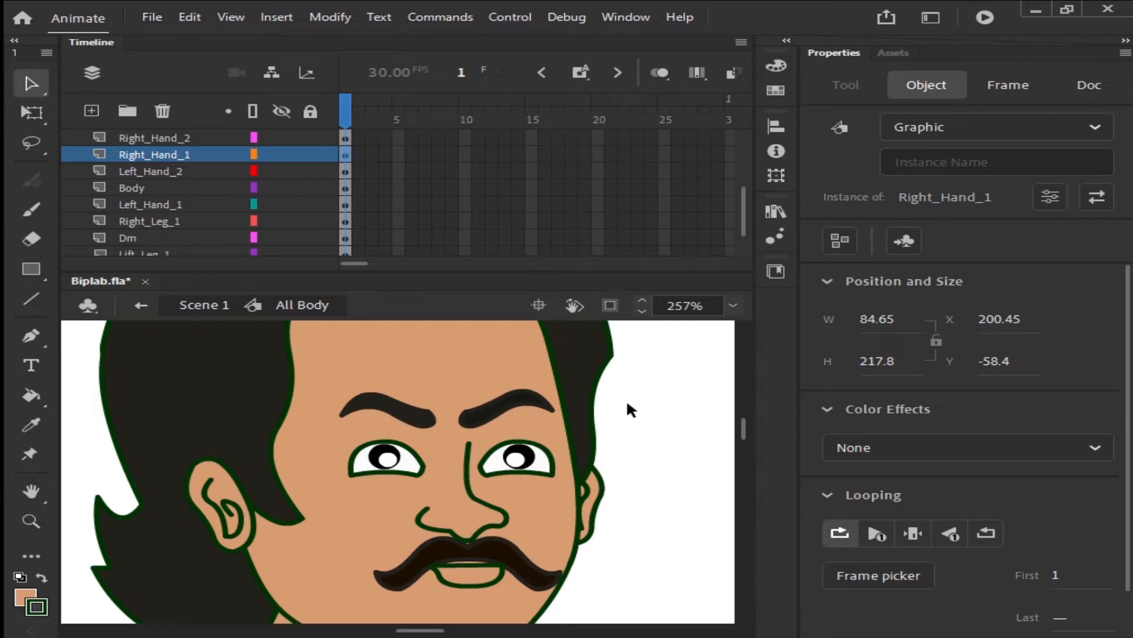
click(413, 417)
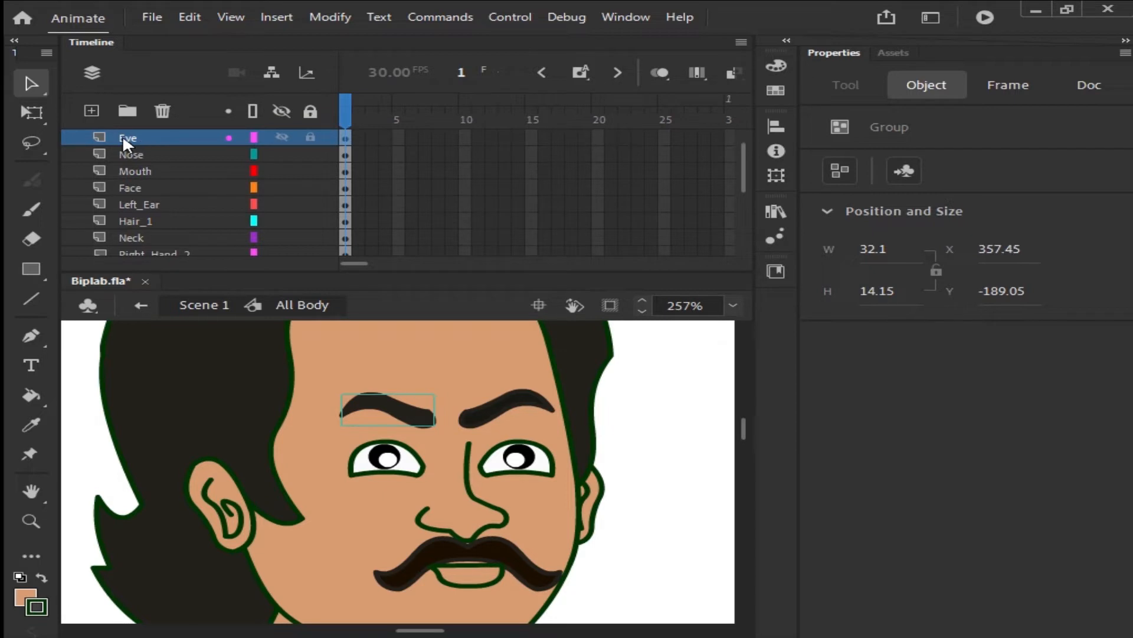
key(Tab)
click(521, 413)
click(522, 467)
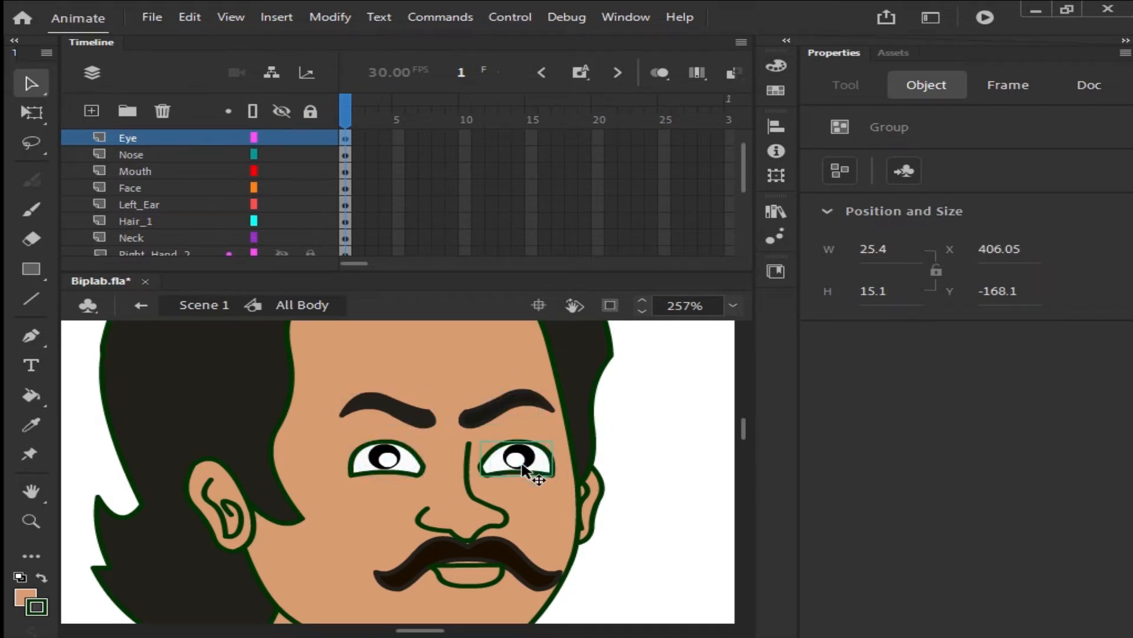
click(493, 419)
click(385, 460)
click(396, 407)
- Convert both eyebrows and both eyes together into a Graphic symbol named Eye
click(493, 411)
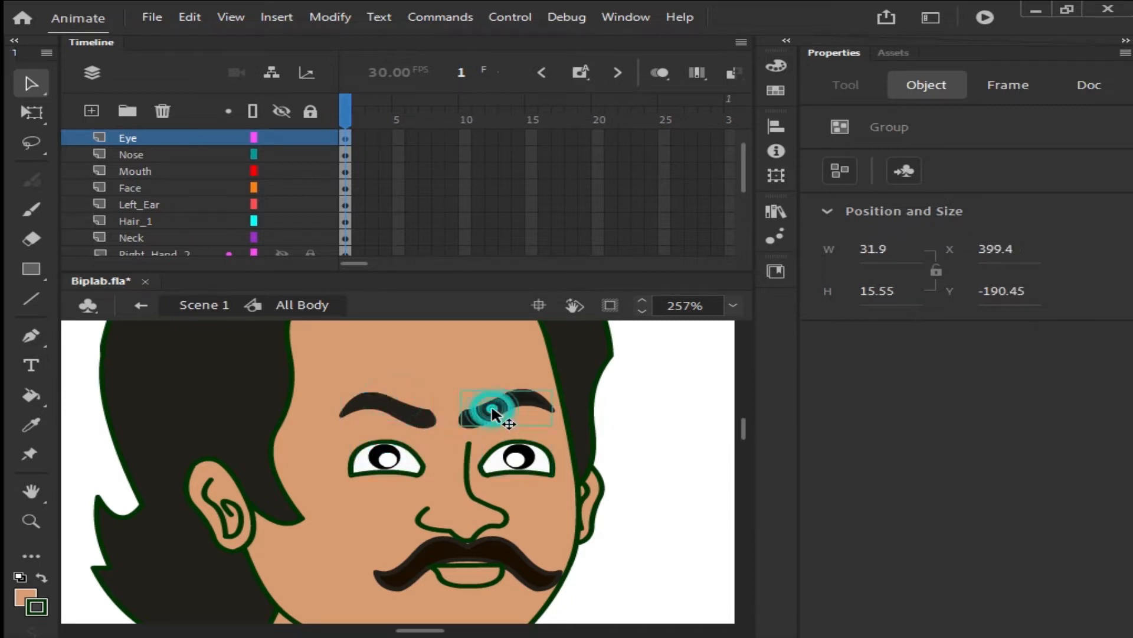
key(ctrl+g)
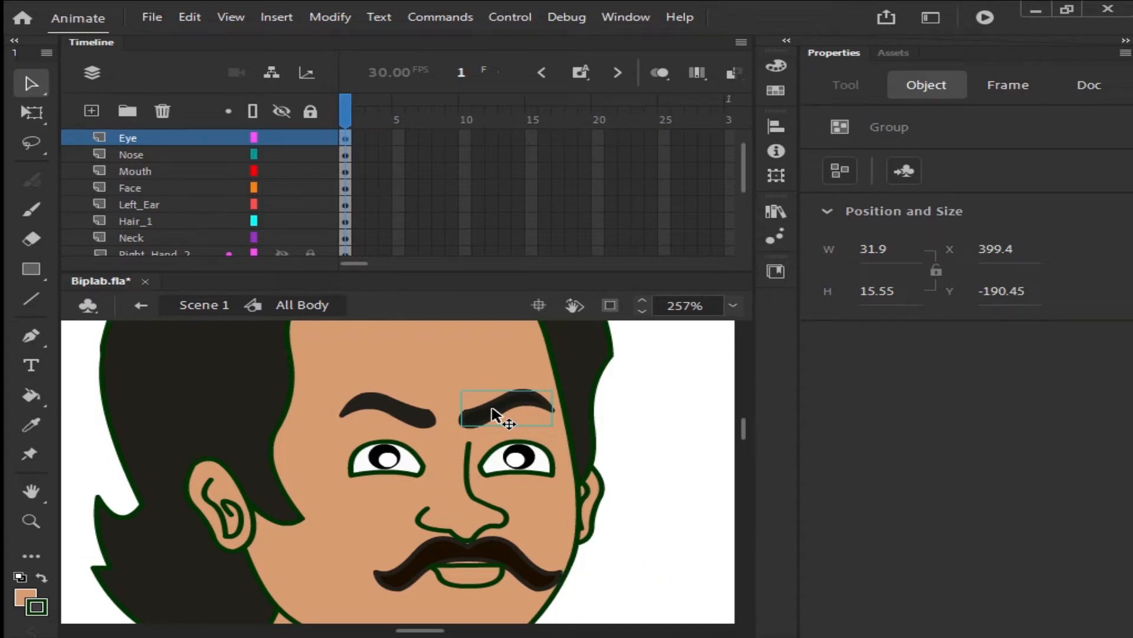
key(ctrl+b)
shift+click(380, 404)
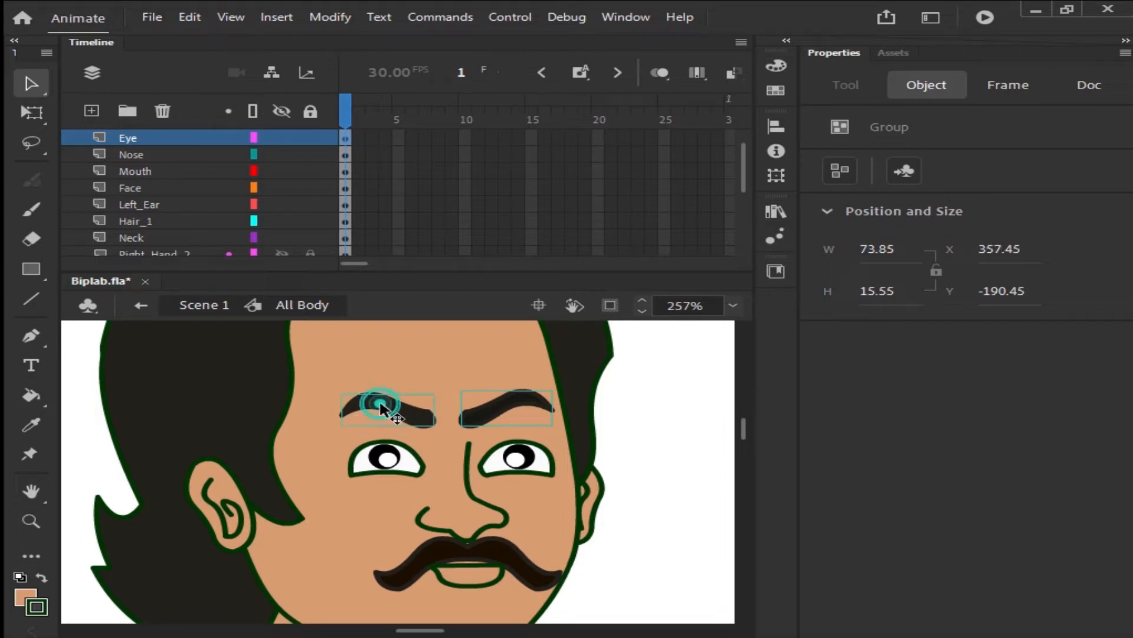
shift+click(390, 463)
shift+click(531, 463)
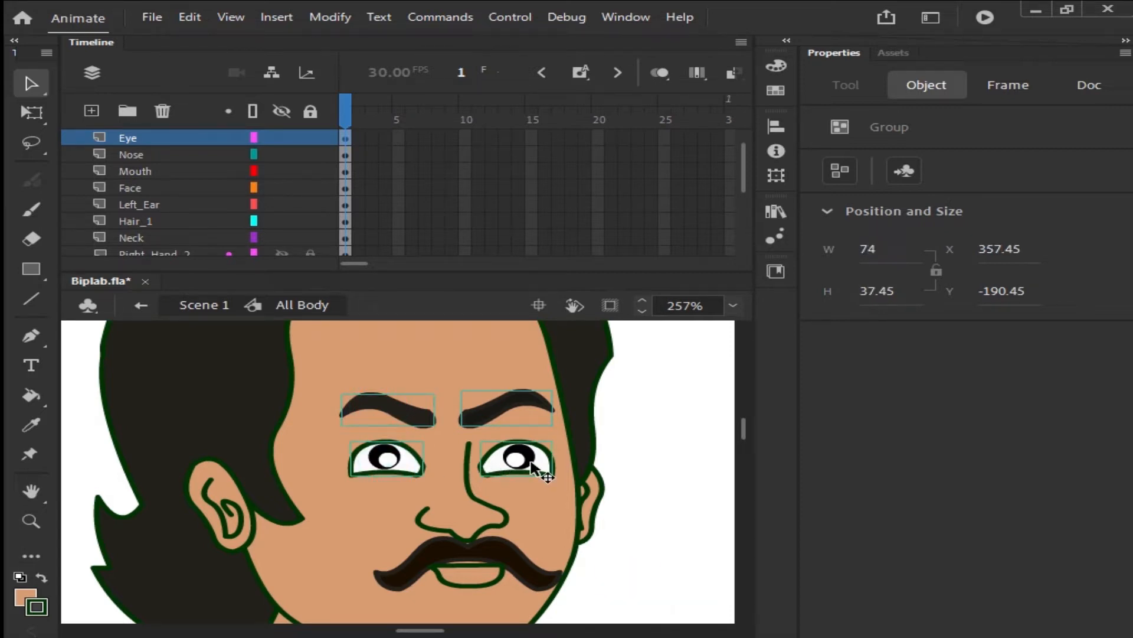
key(F8)
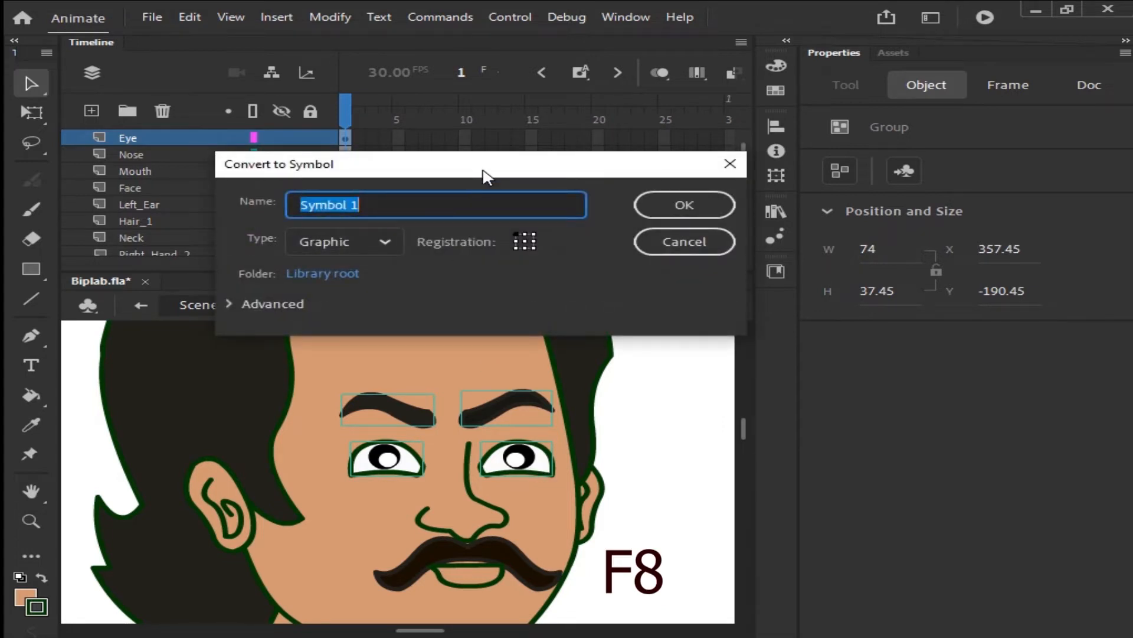
drag(484, 169, 478, 194)
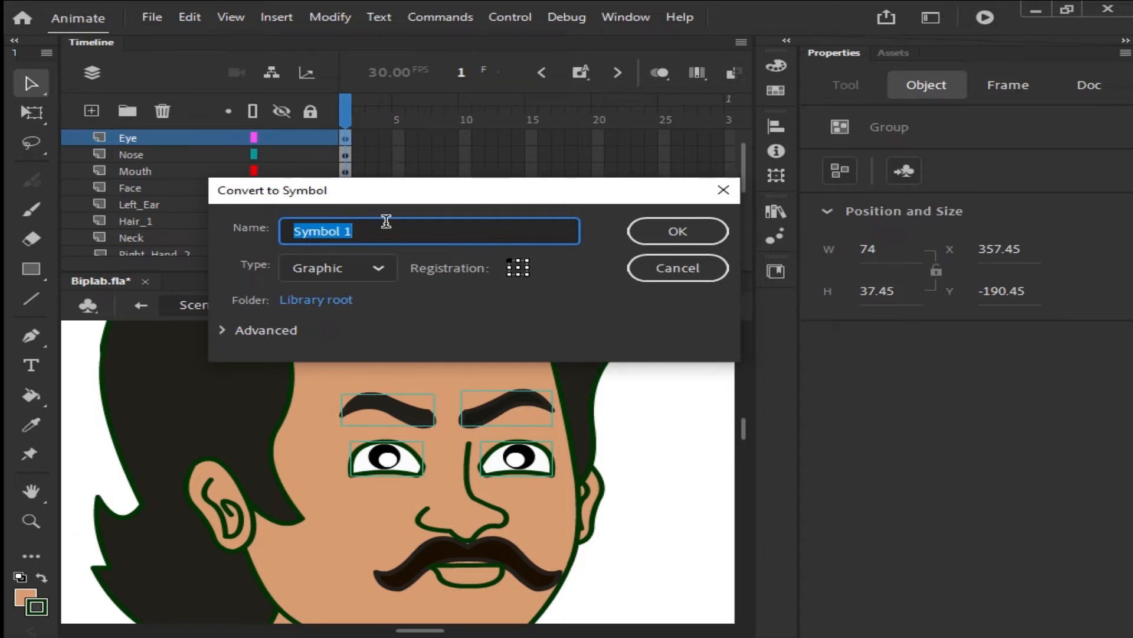
key(BackSpace)
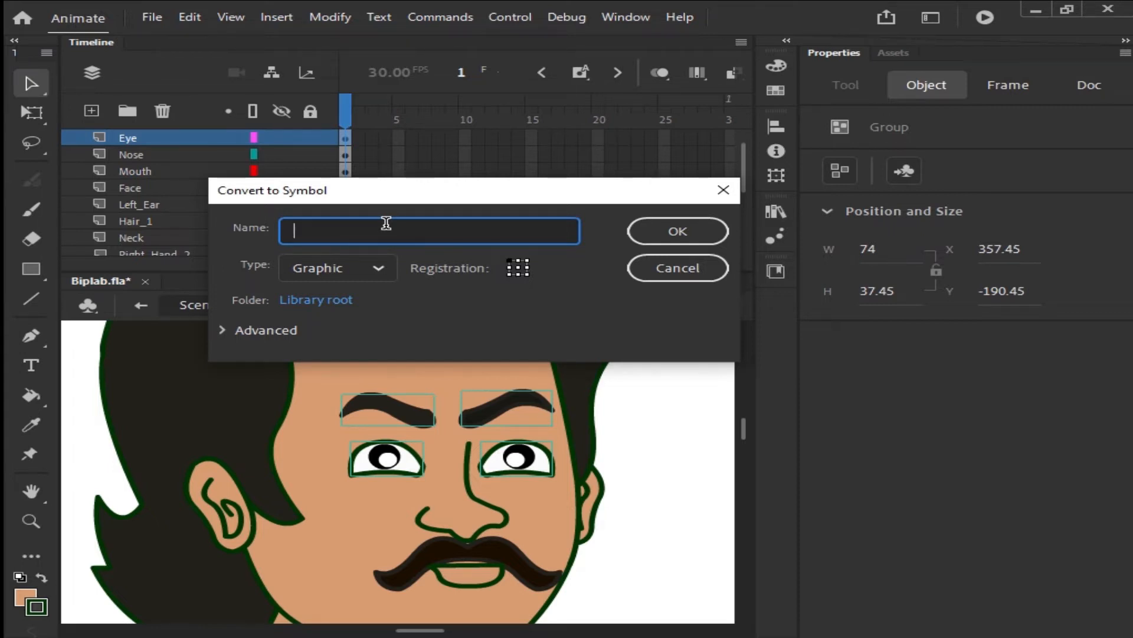
text(Eye)
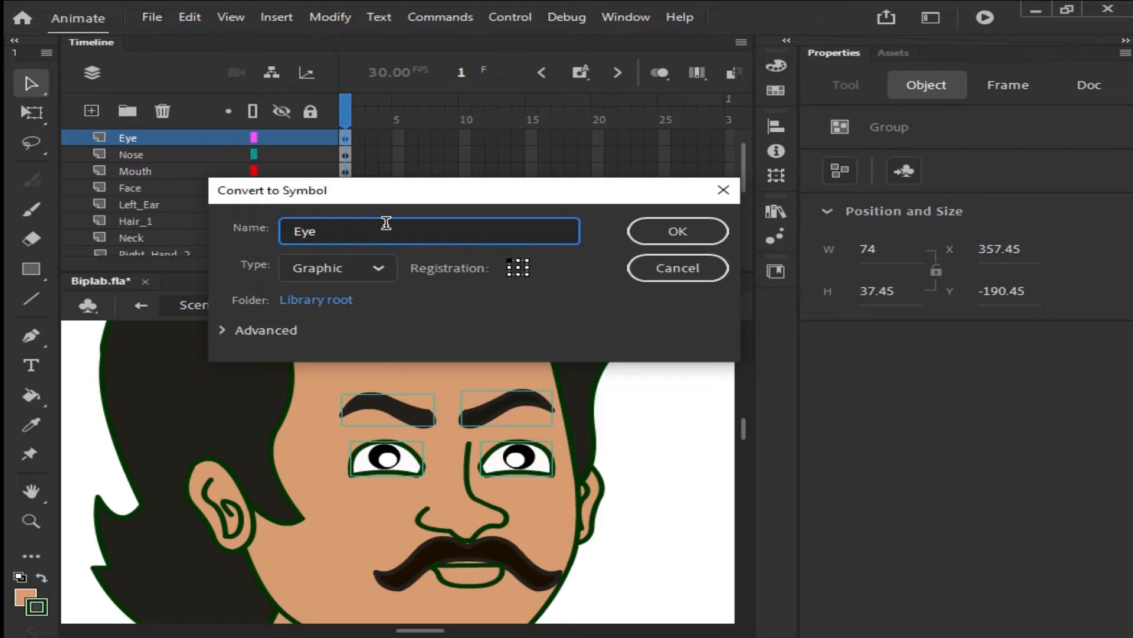
click(376, 266)
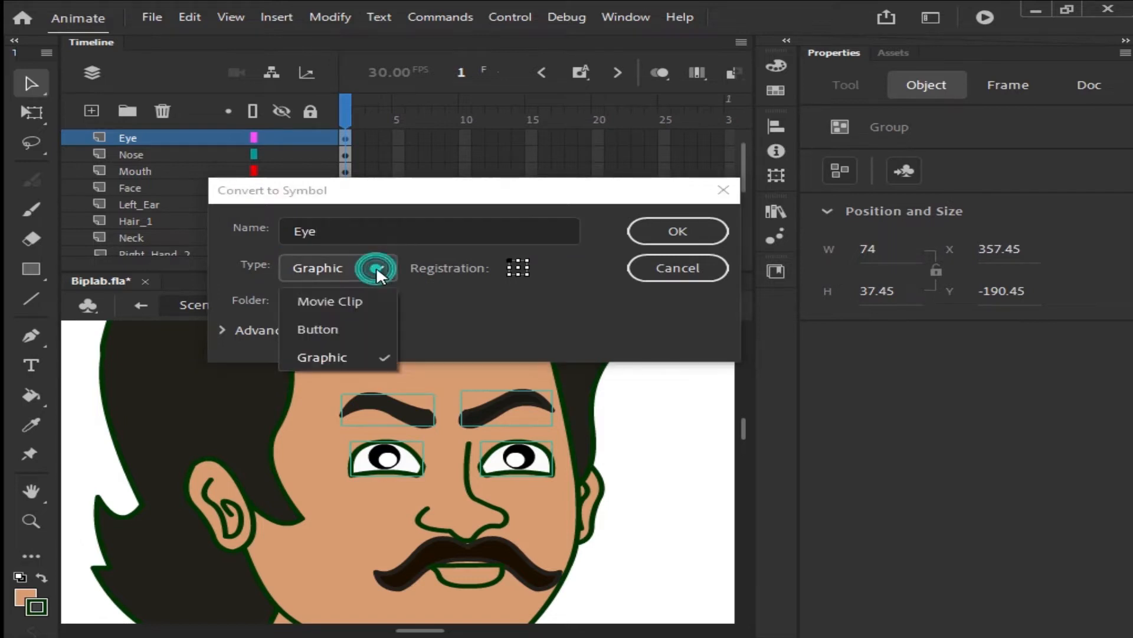
click(335, 353)
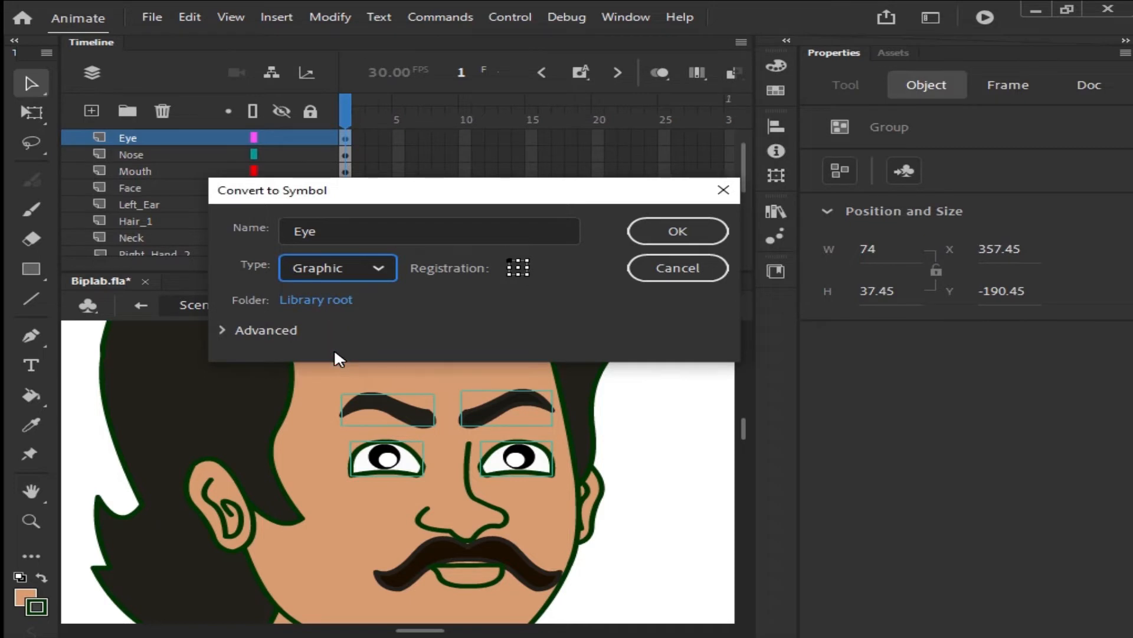
click(689, 233)
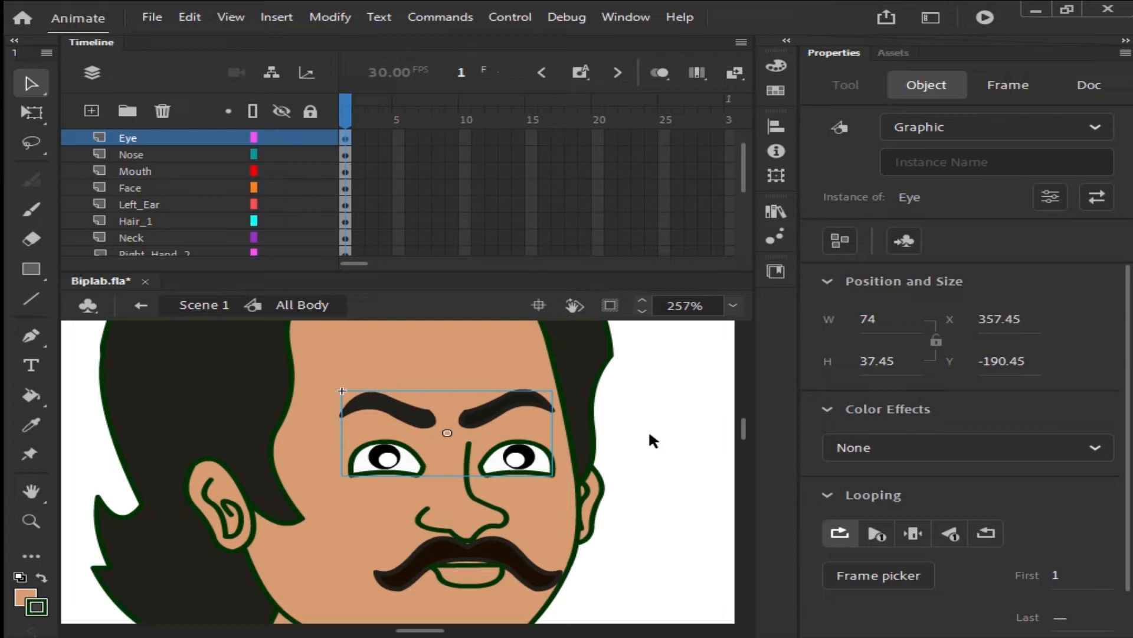
- Open the Eye symbol for editing and check its separate eyebrow and eye groups
double_click(520, 413)
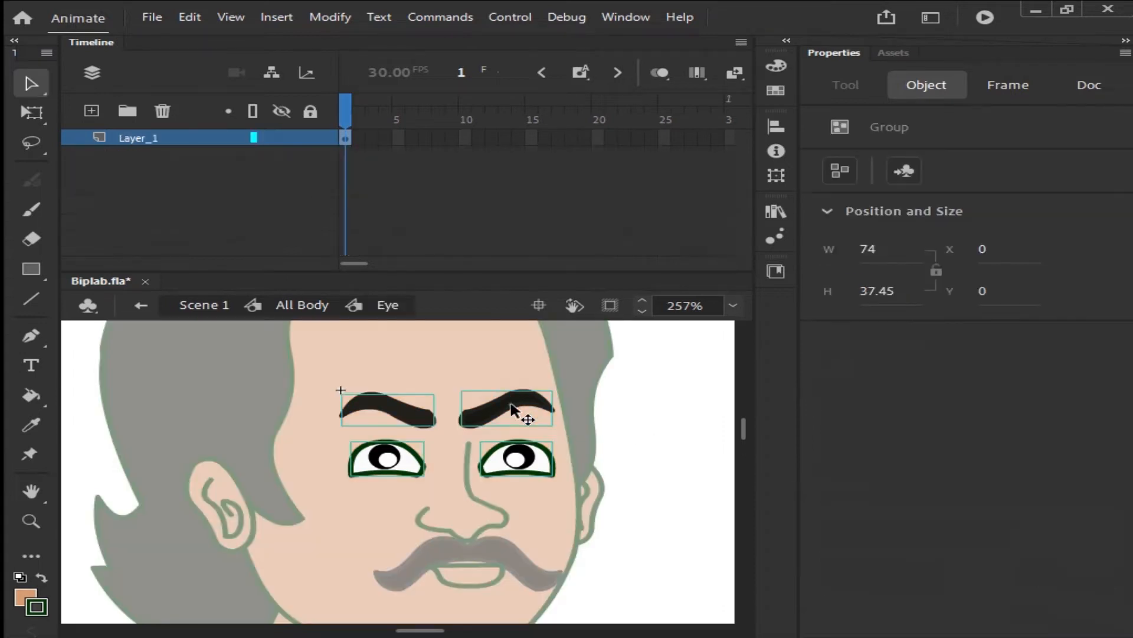
click(636, 433)
click(512, 407)
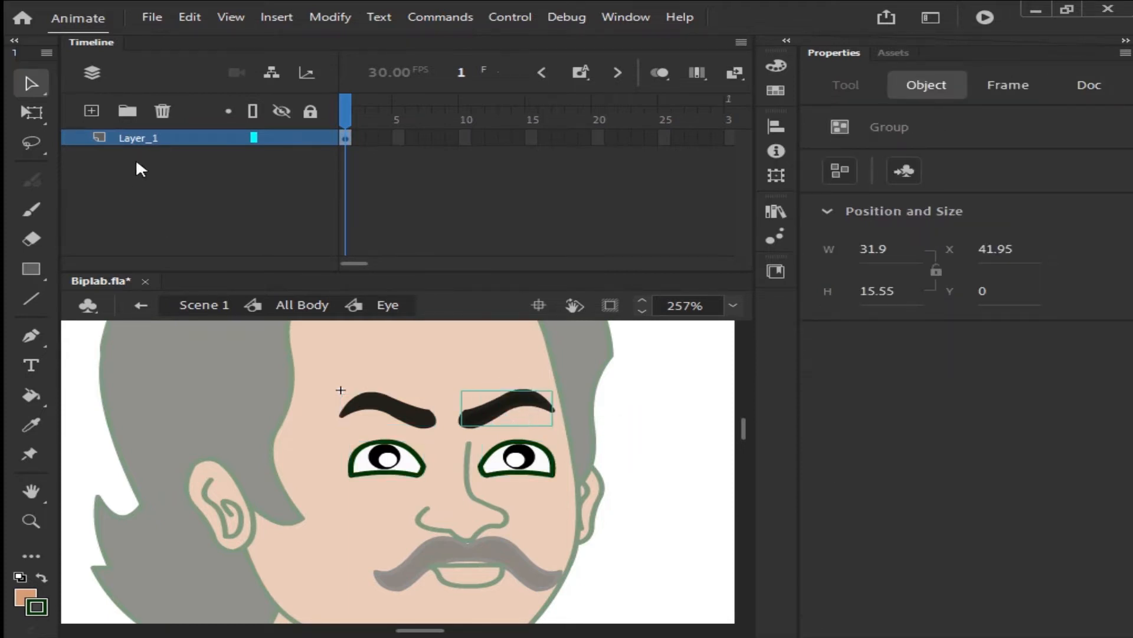
click(375, 469)
click(514, 462)
click(399, 394)
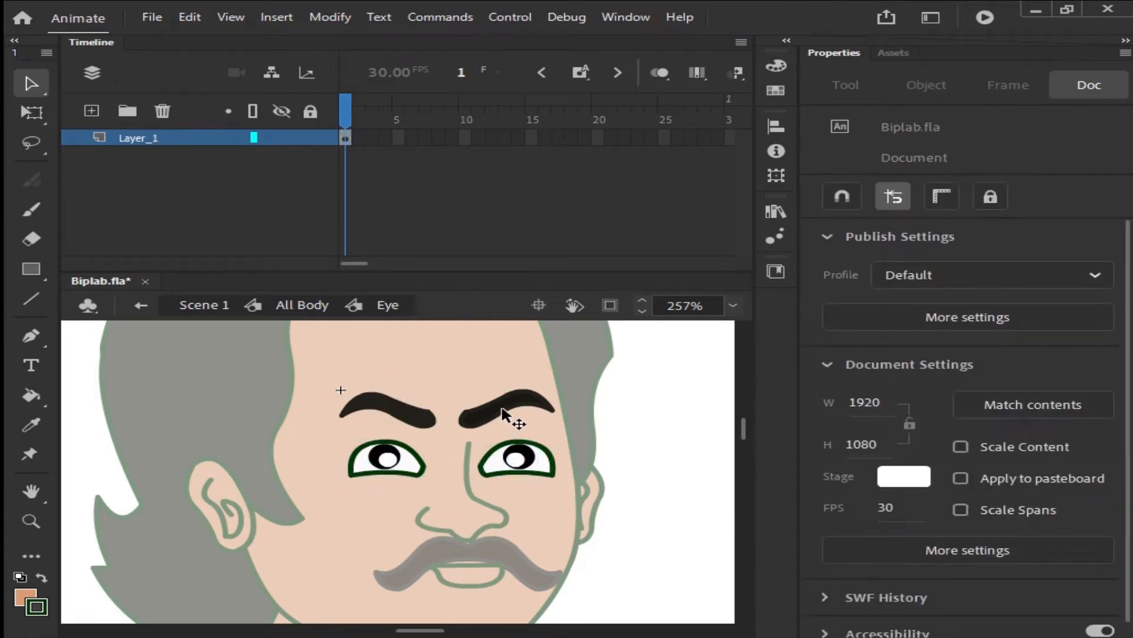
- Move both eyebrows onto a new layer above the eyes, keeping them in place
click(502, 408)
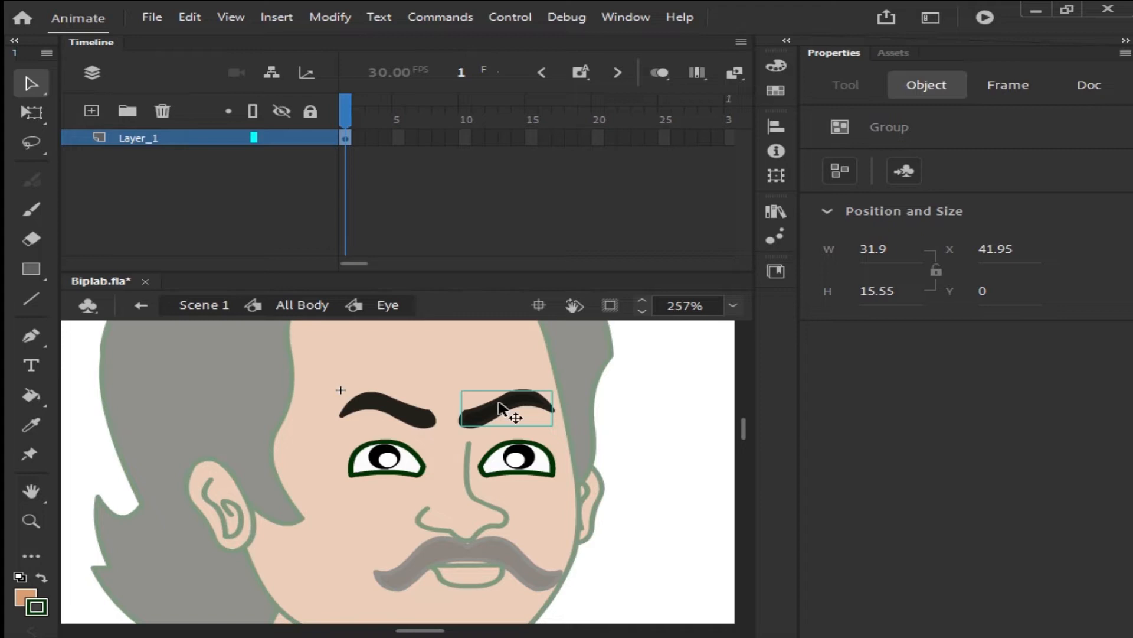
shift+click(396, 404)
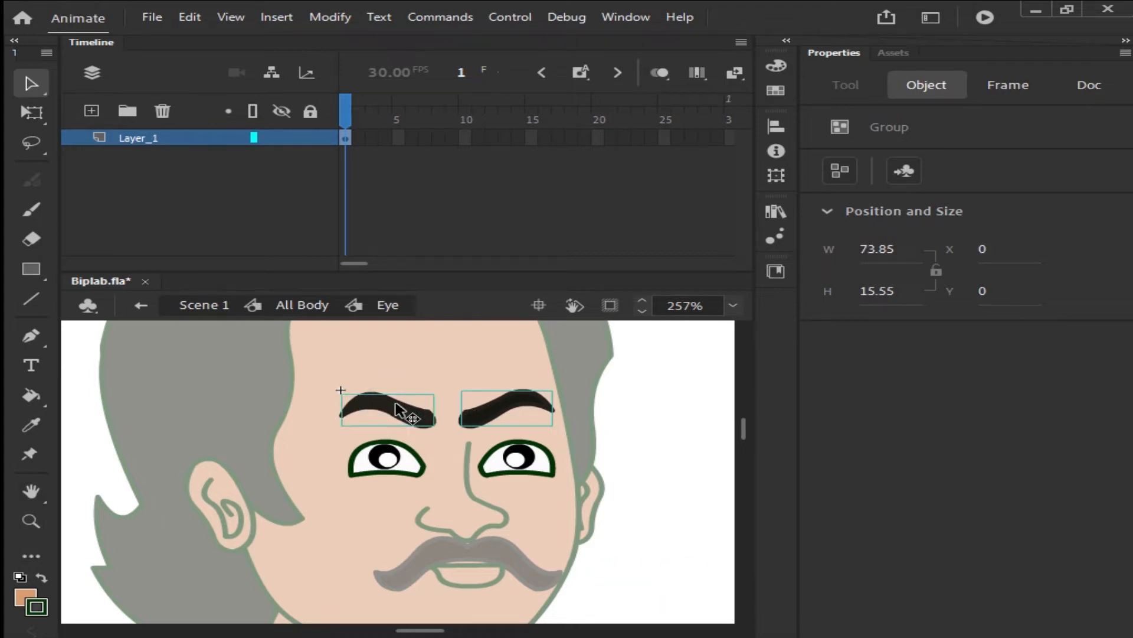
right_click(397, 406)
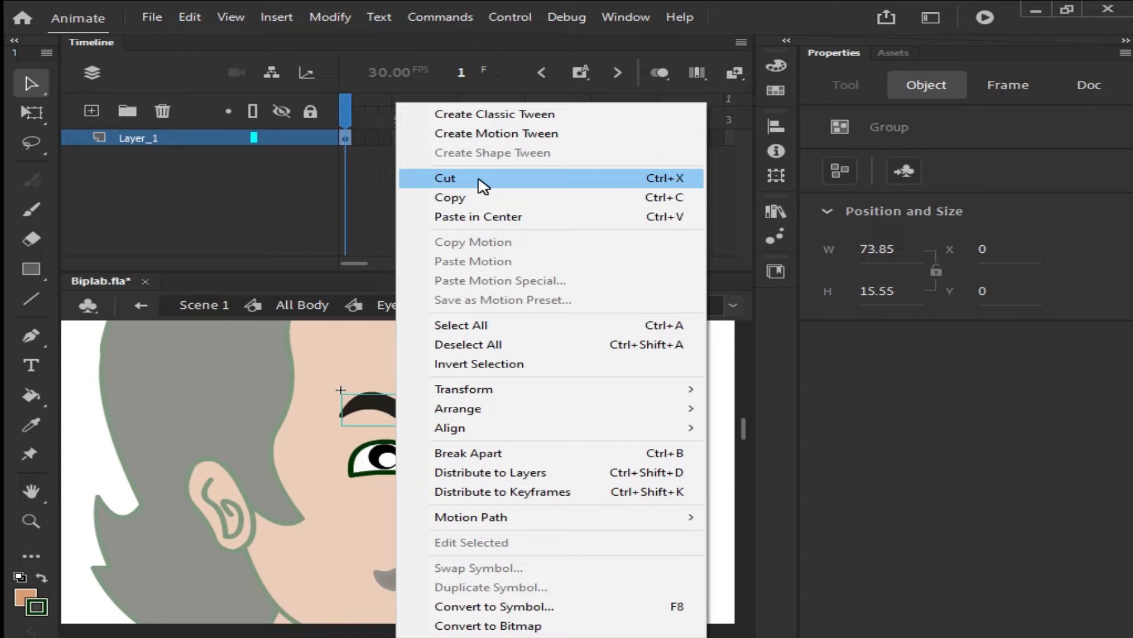
key(ctrl+x)
click(479, 180)
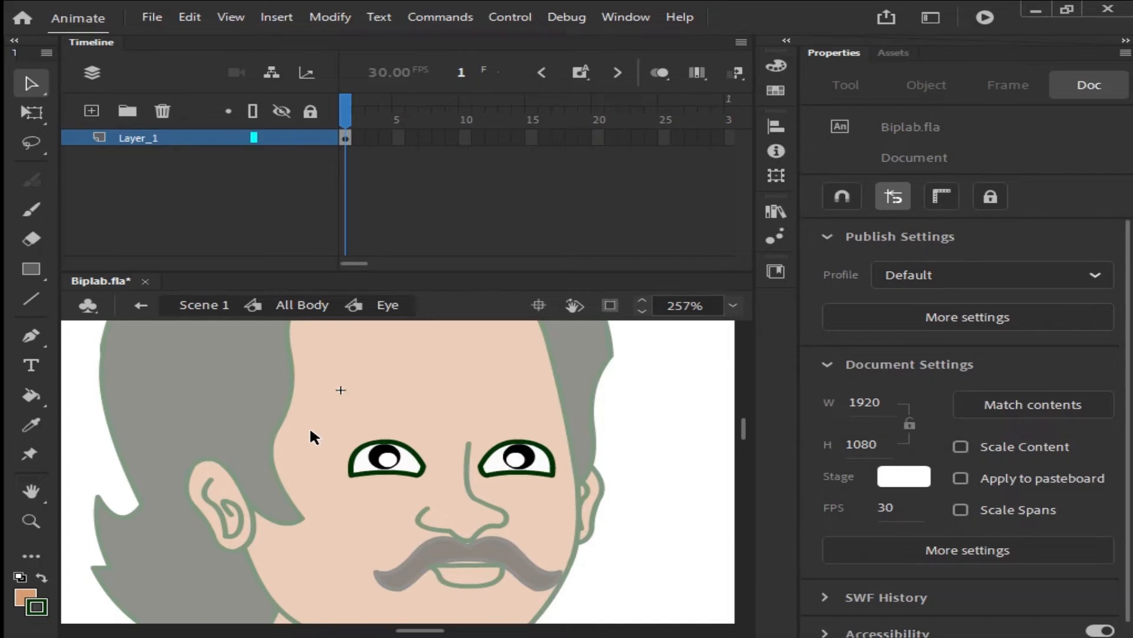
click(94, 111)
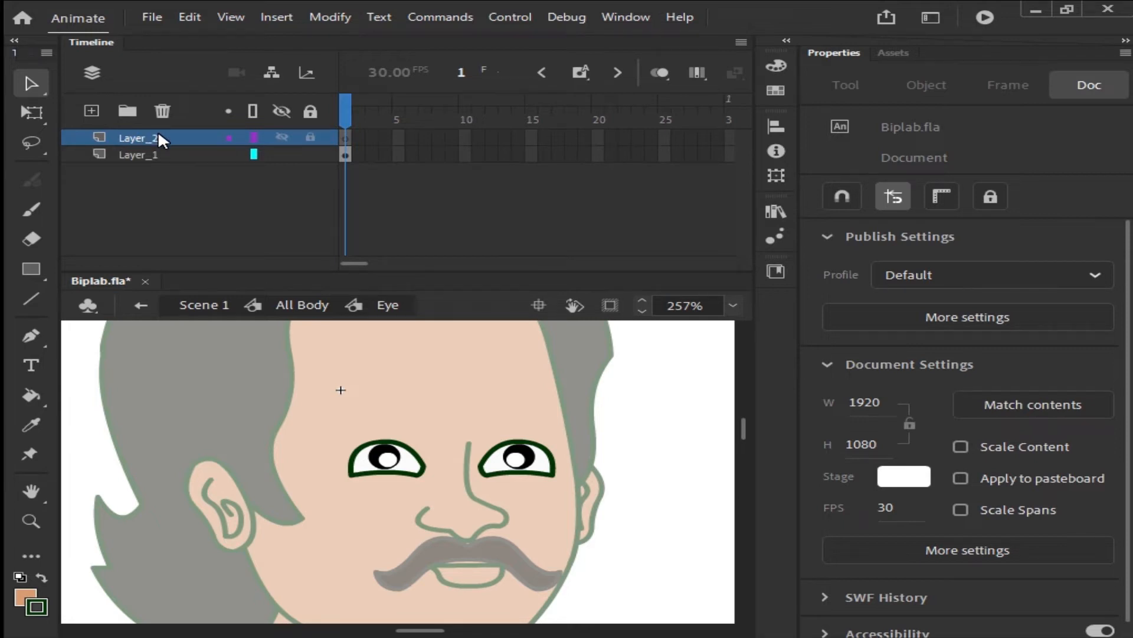
key(ctrl+shift+v)
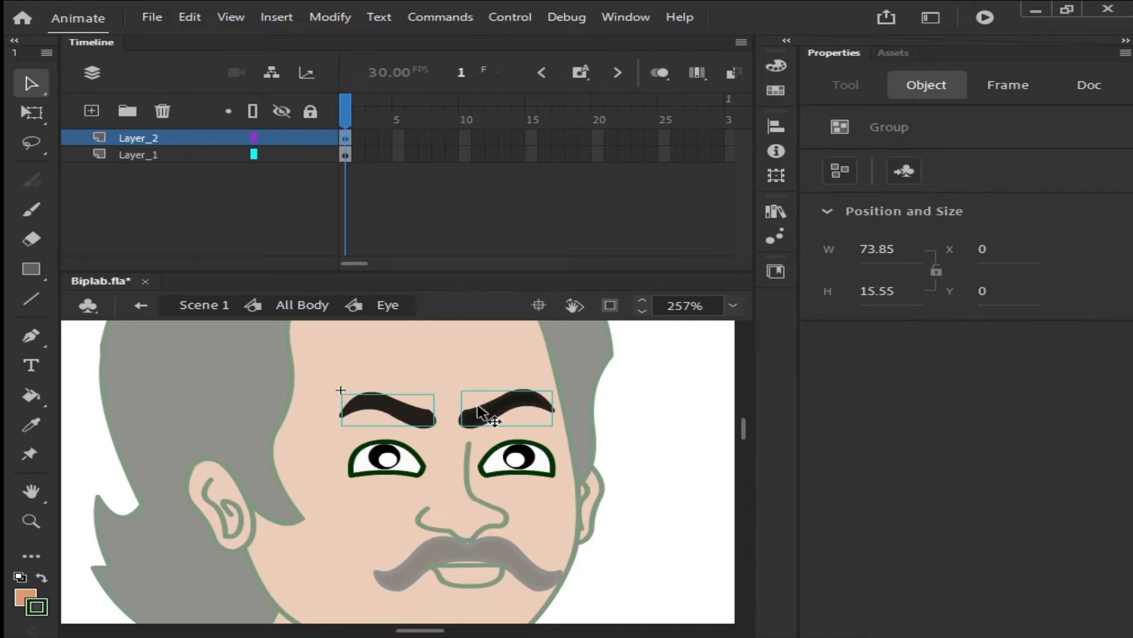
- Ungroup both eyes so that the pupils are separate from the eye shapes
click(363, 487)
click(390, 463)
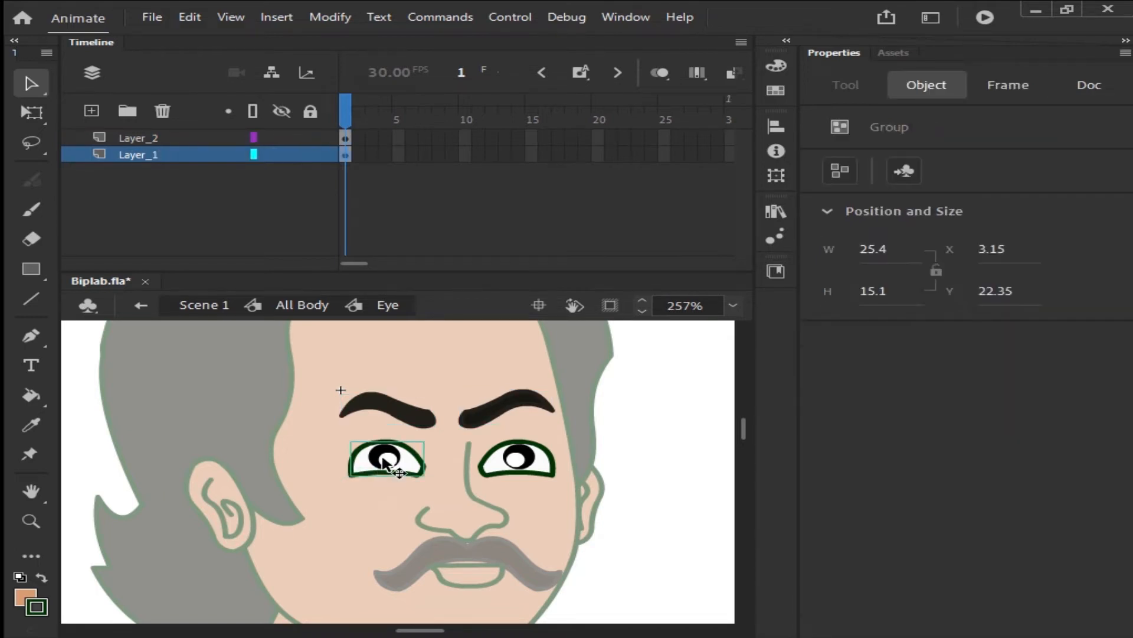
shift+click(523, 467)
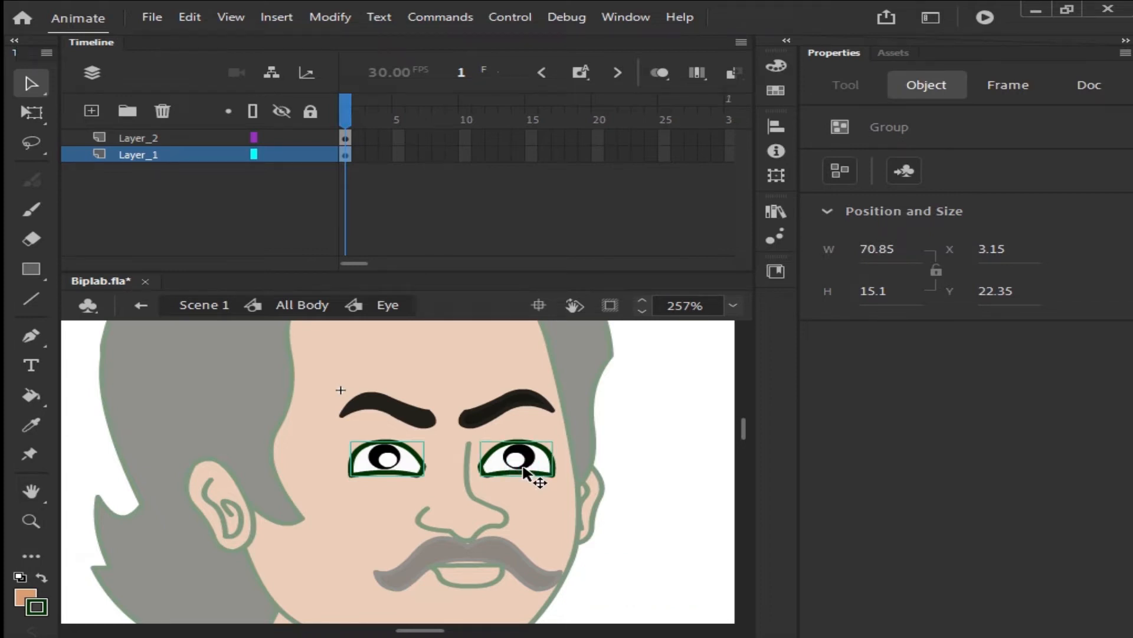
key(ctrl+shift+g)
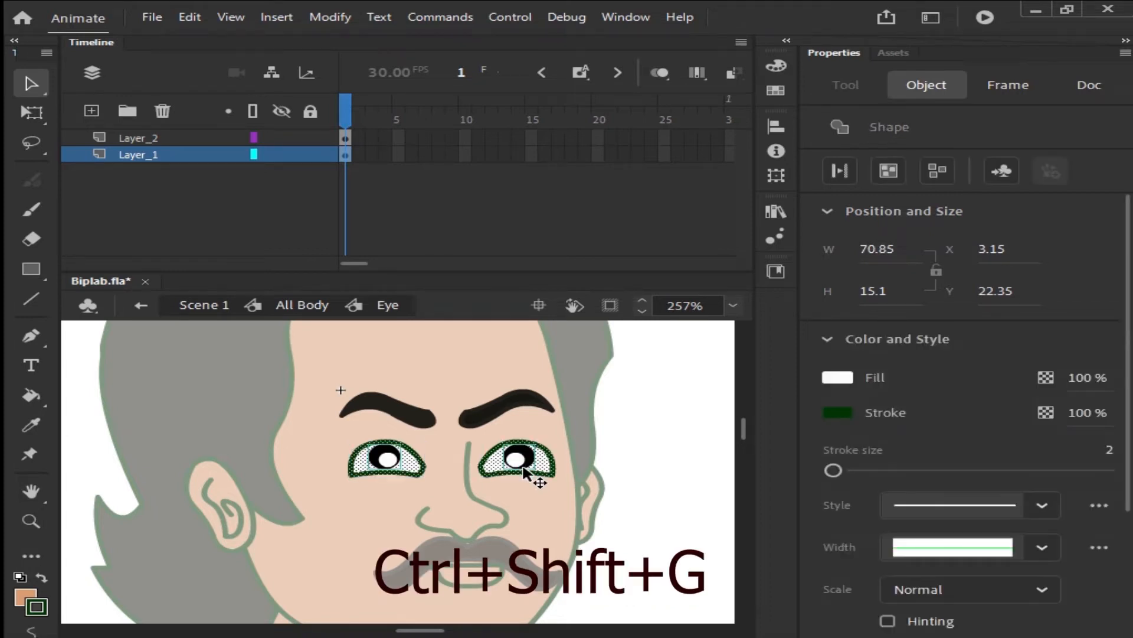
click(320, 530)
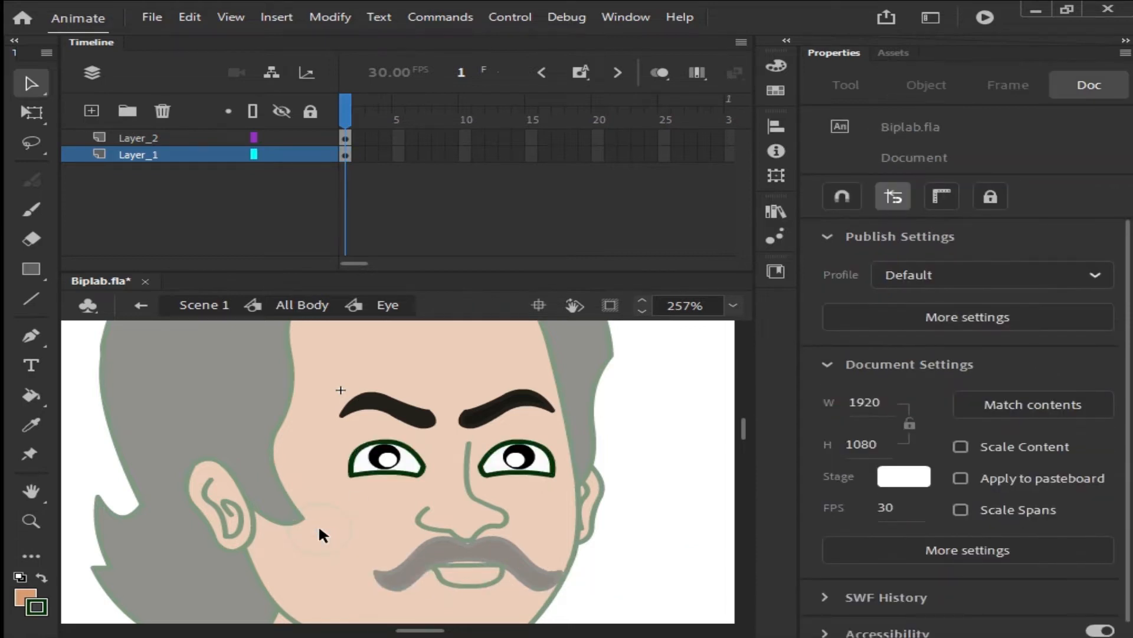
- Move both pupils onto a new layer between the eyebrow layer and the eye-shape layer, keeping them in place
click(386, 459)
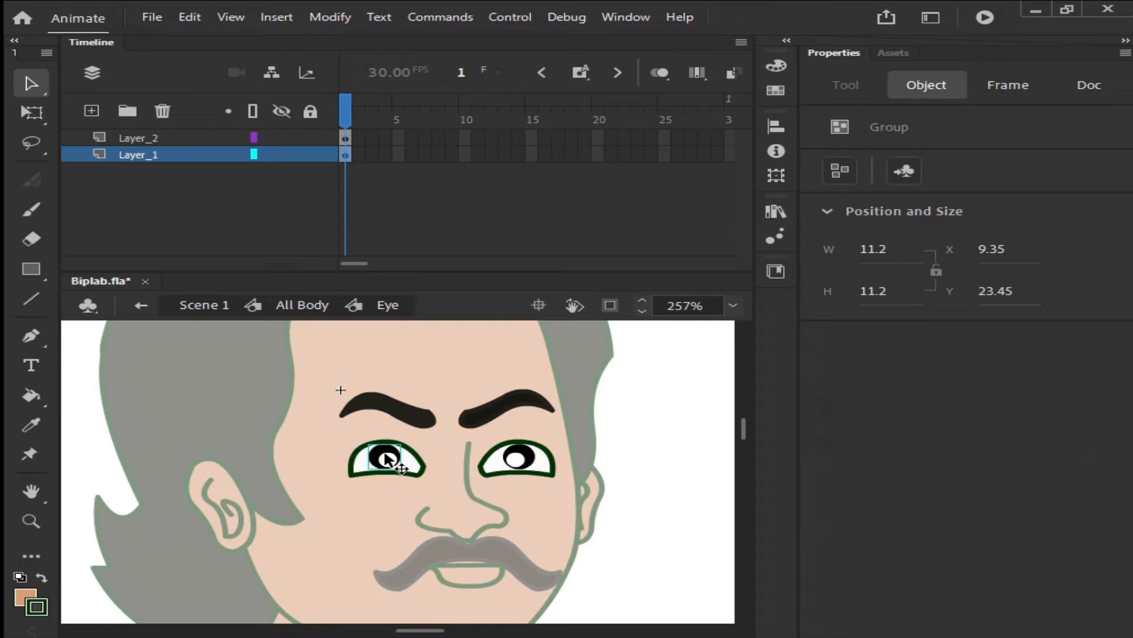
scroll(387, 459, up, 2)
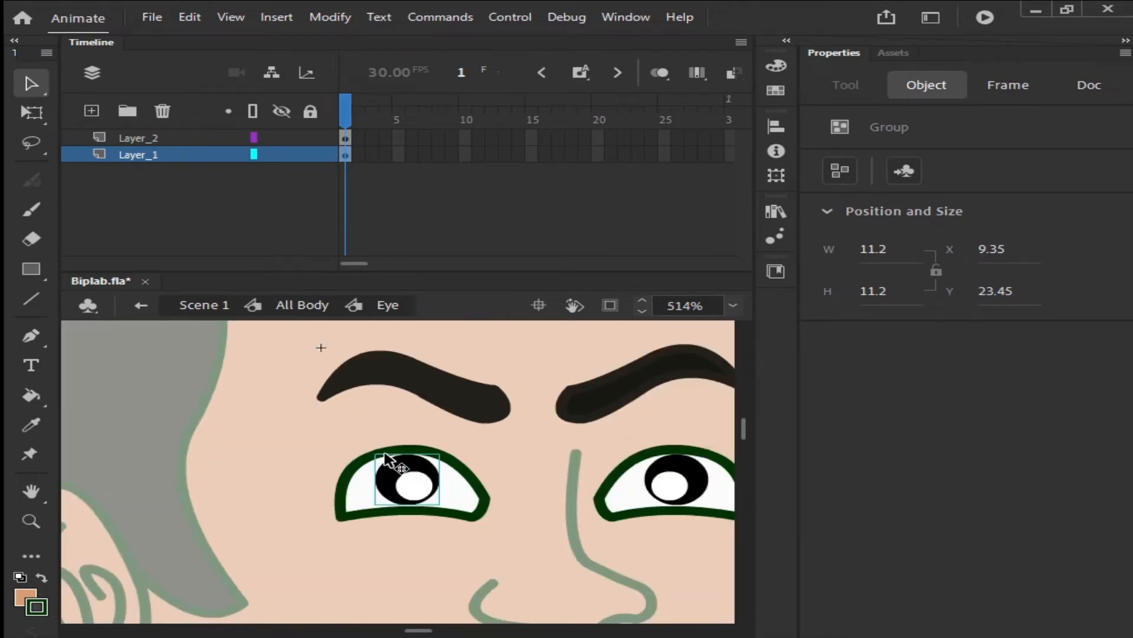
key(ctrl+z)
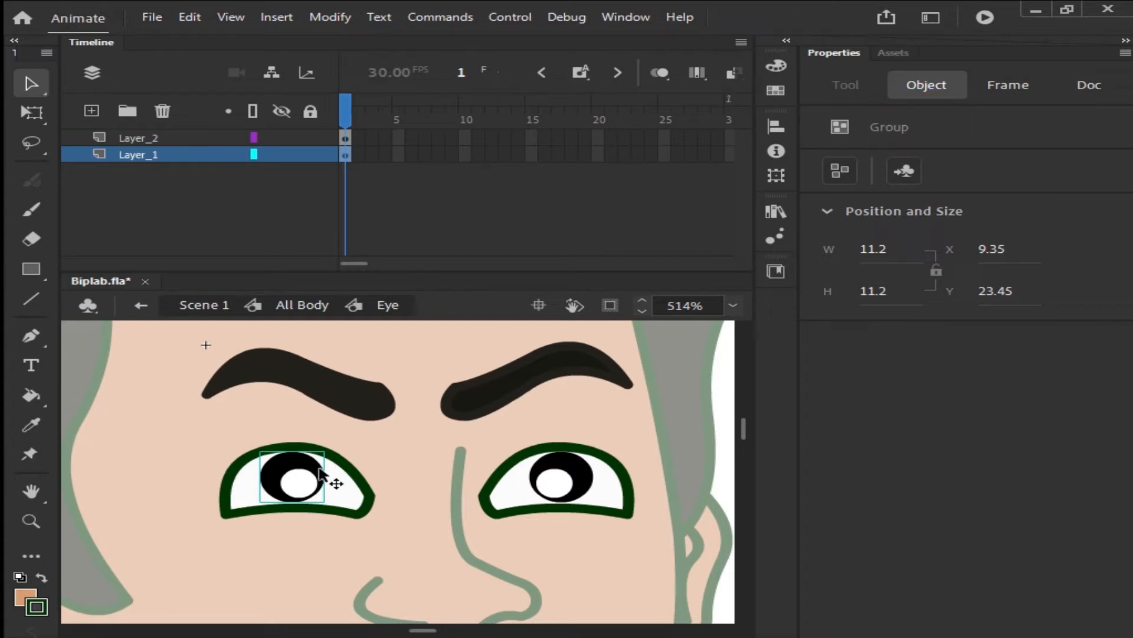
click(575, 493)
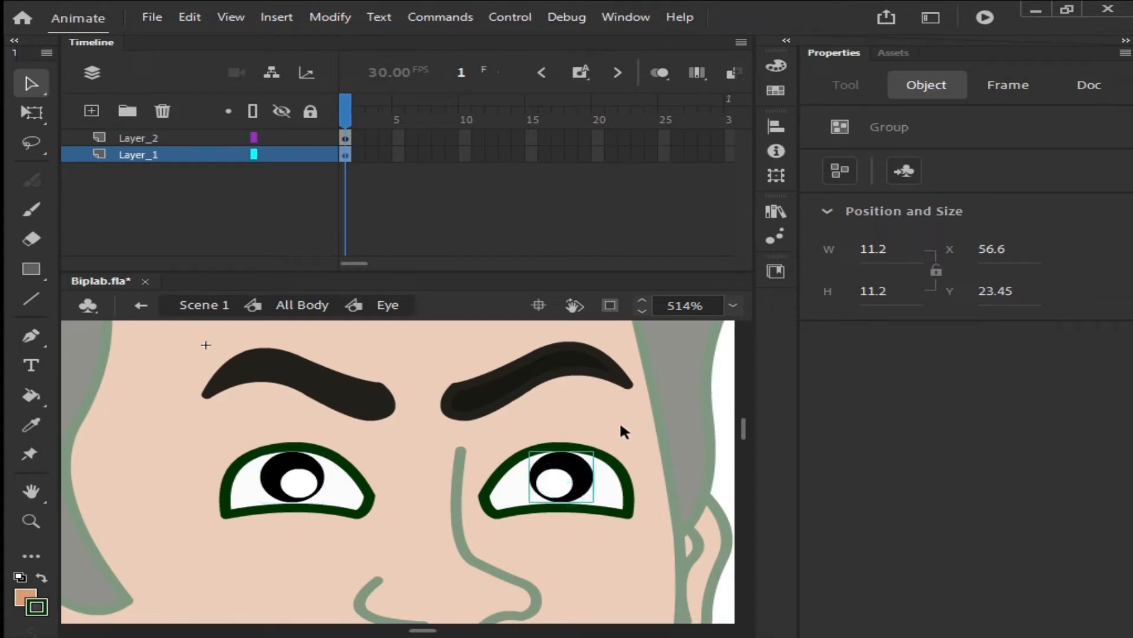
shift+click(293, 485)
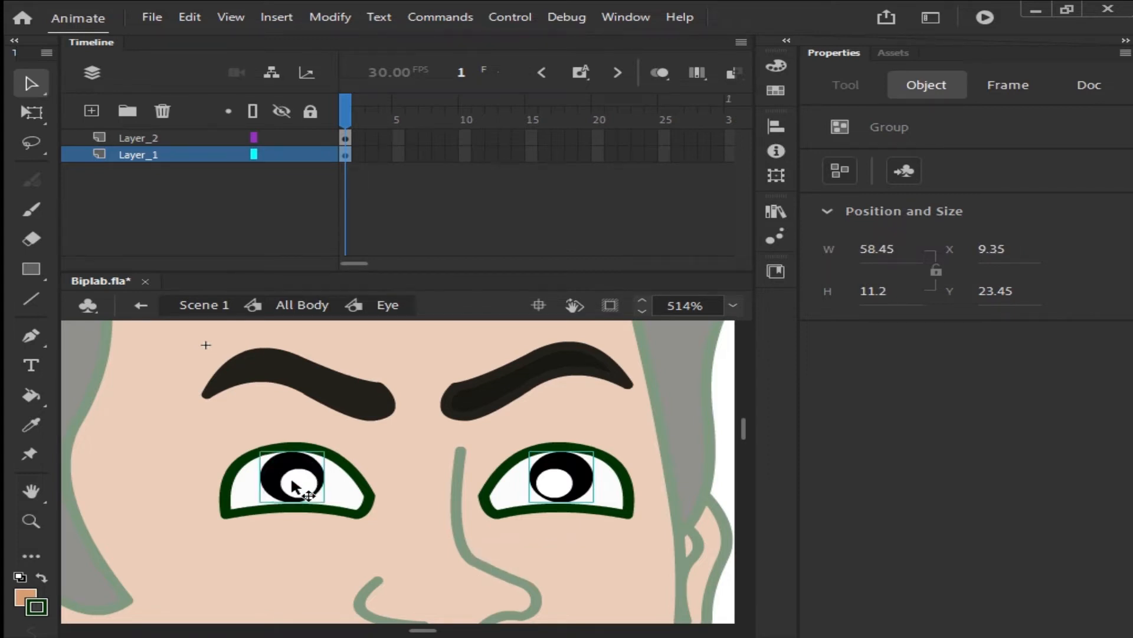
key(ctrl+x)
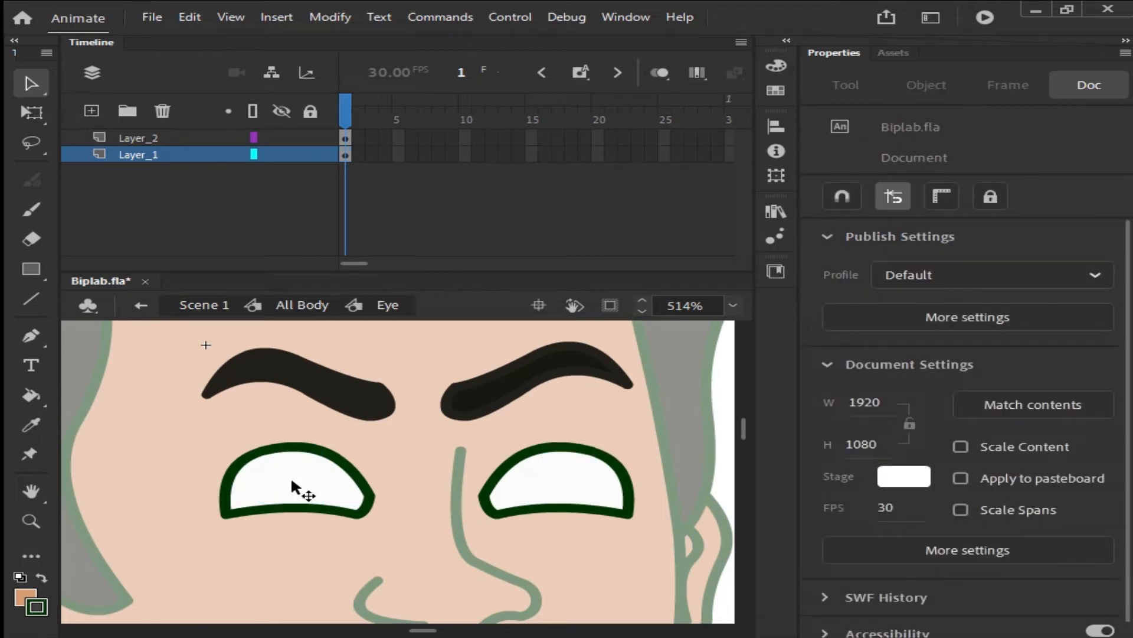
click(93, 109)
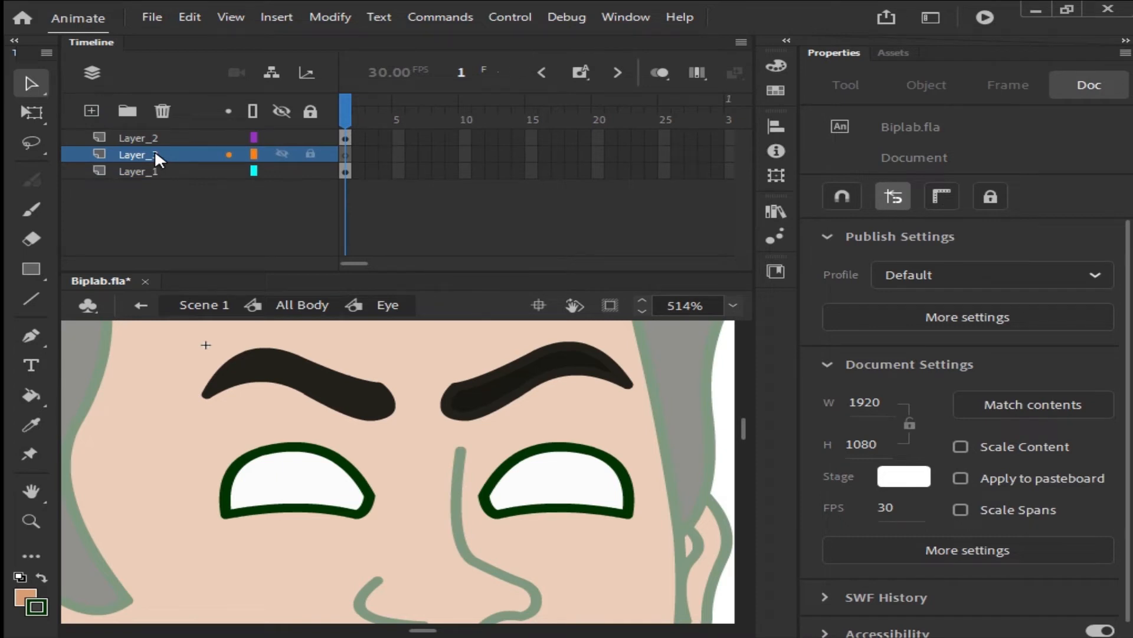
key(ctrl+shift+v)
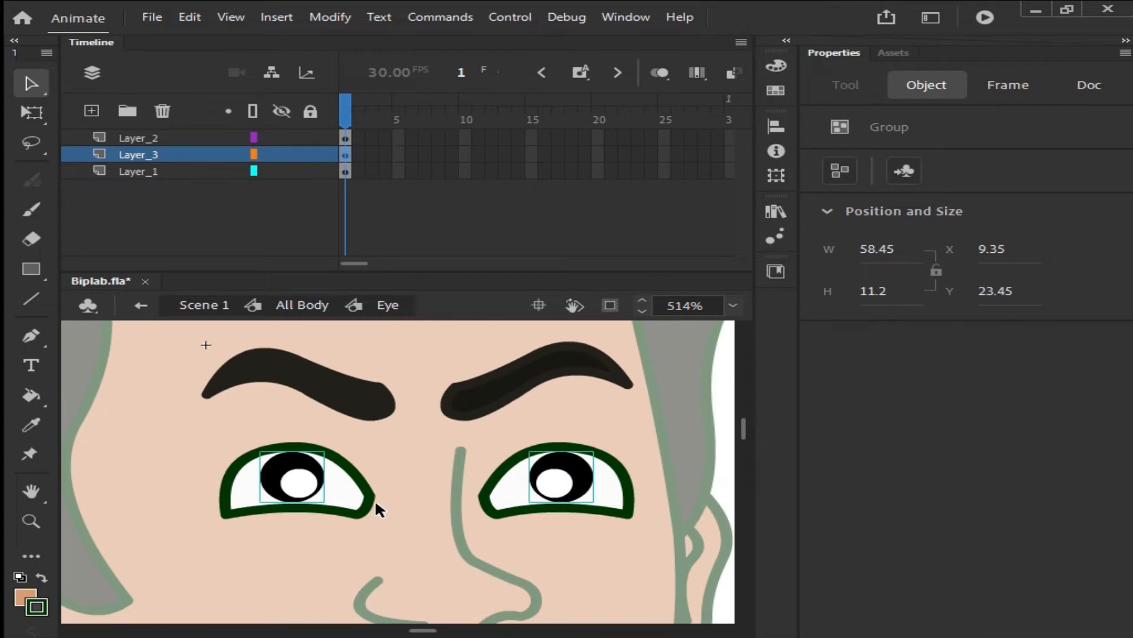
click(304, 569)
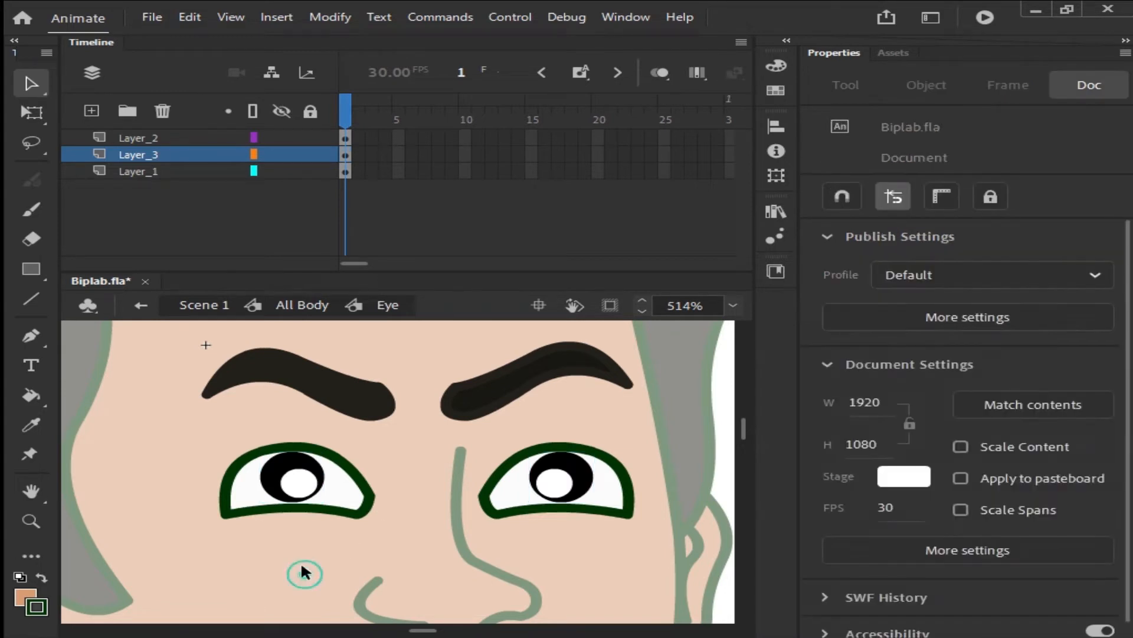
- Move every segment of both eyes' green outlines onto a new layer directly above the pupils, keeping them in place
click(328, 452)
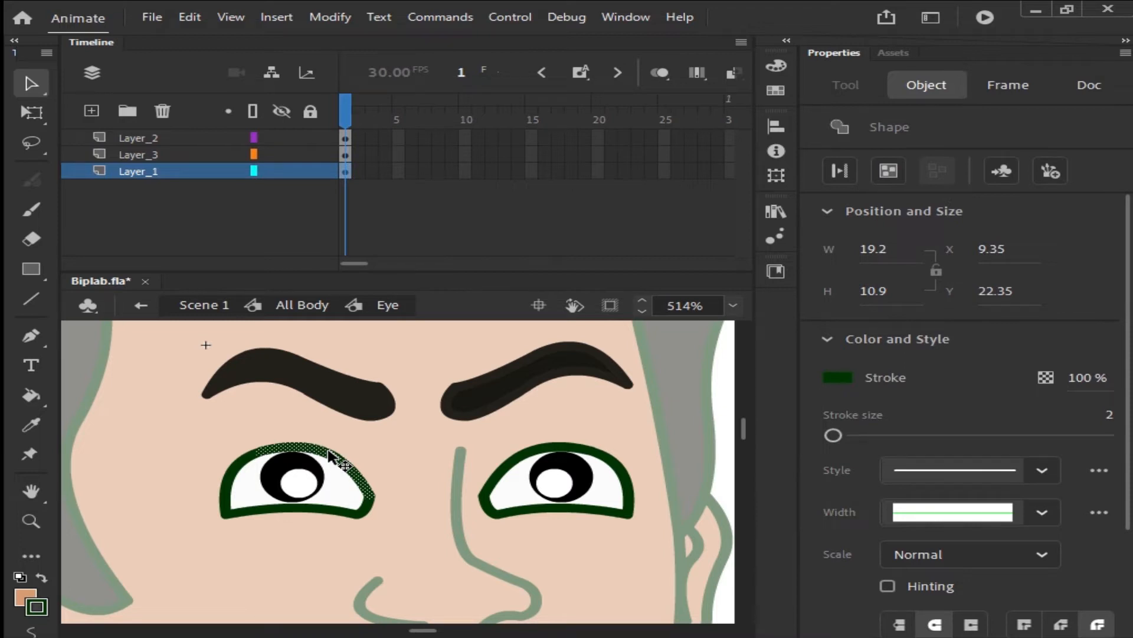
shift+click(248, 466)
shift+click(260, 514)
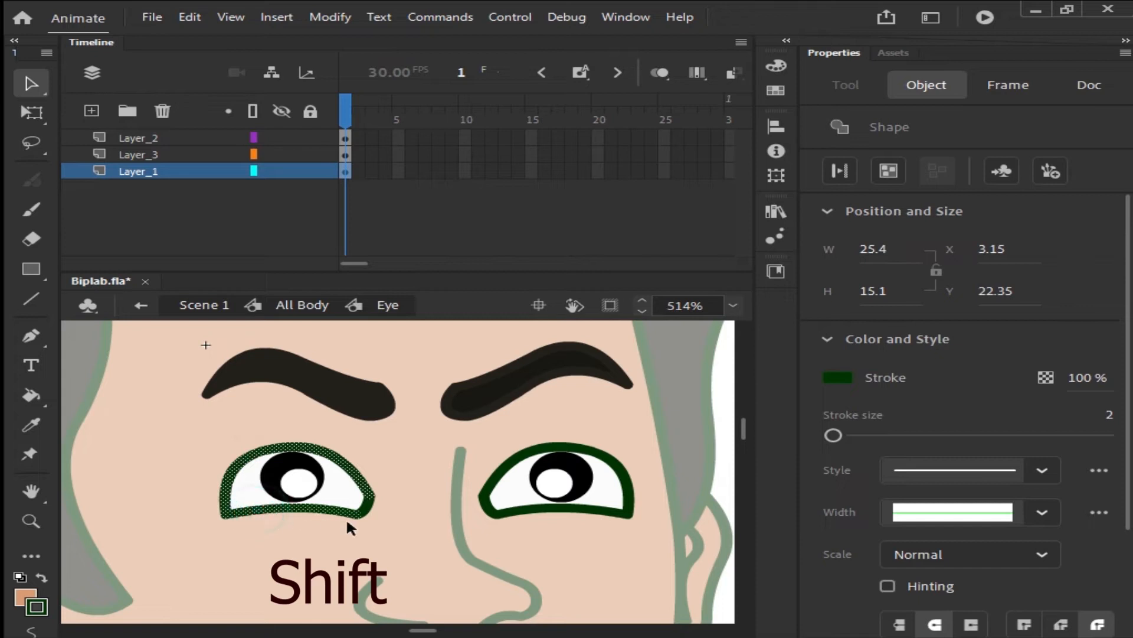
shift+click(363, 506)
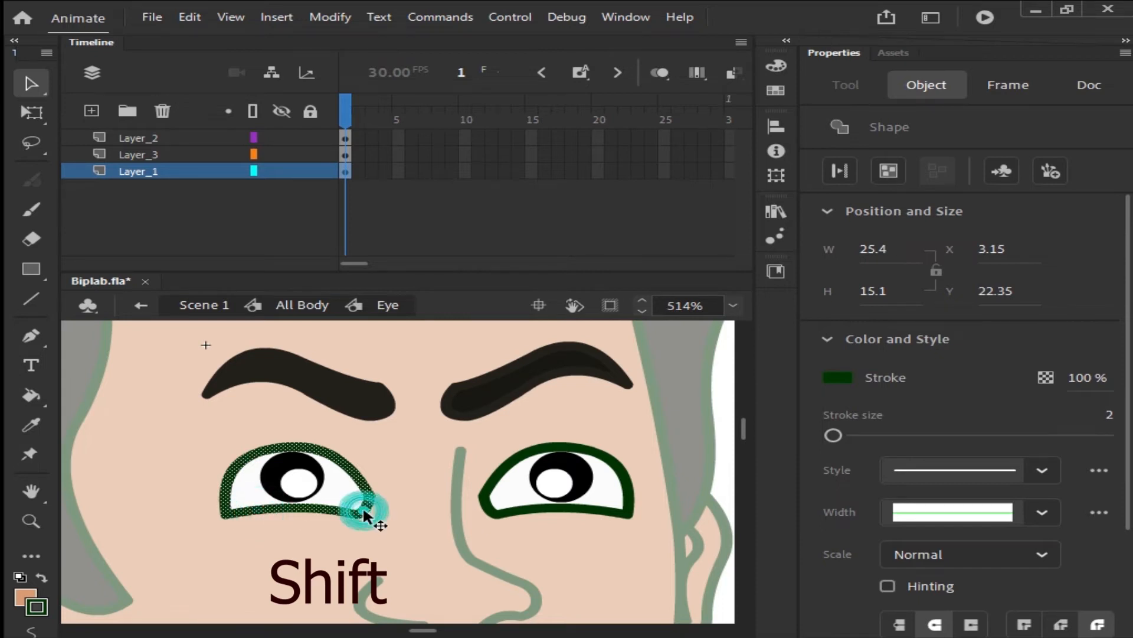
shift+click(506, 463)
shift+click(614, 472)
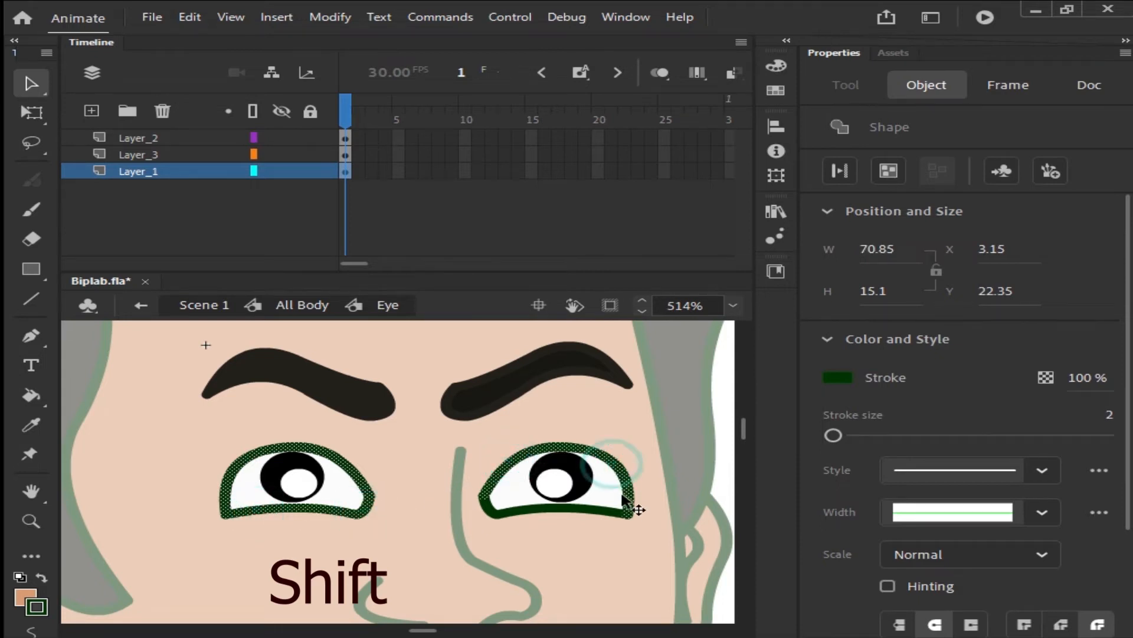
shift+click(598, 512)
shift+click(488, 506)
key(ctrl+x)
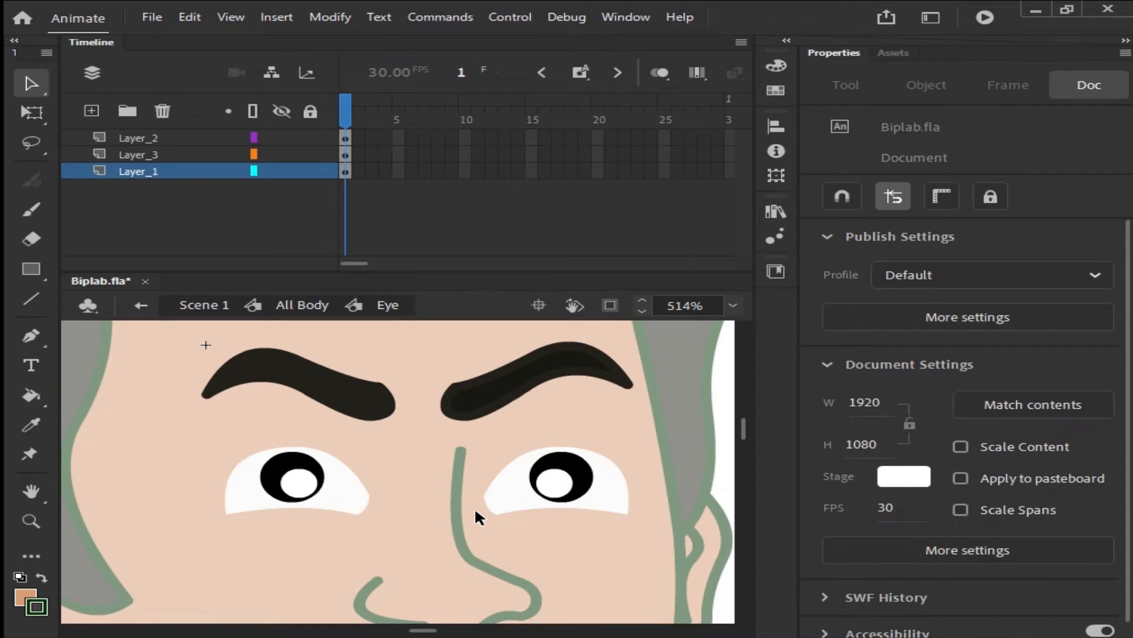
click(120, 153)
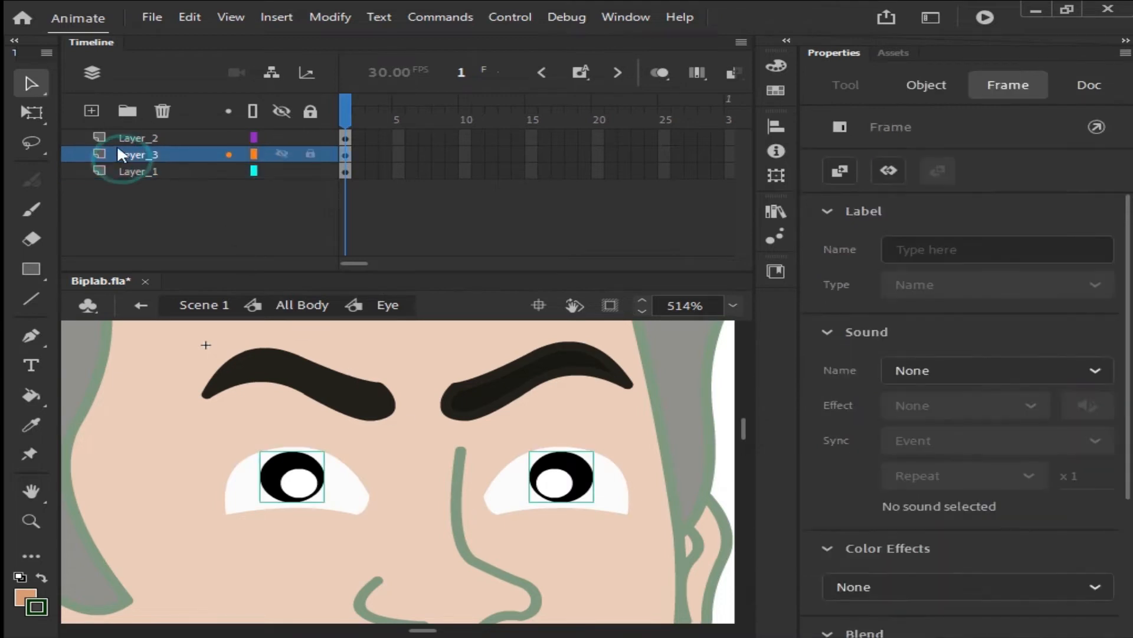
click(92, 111)
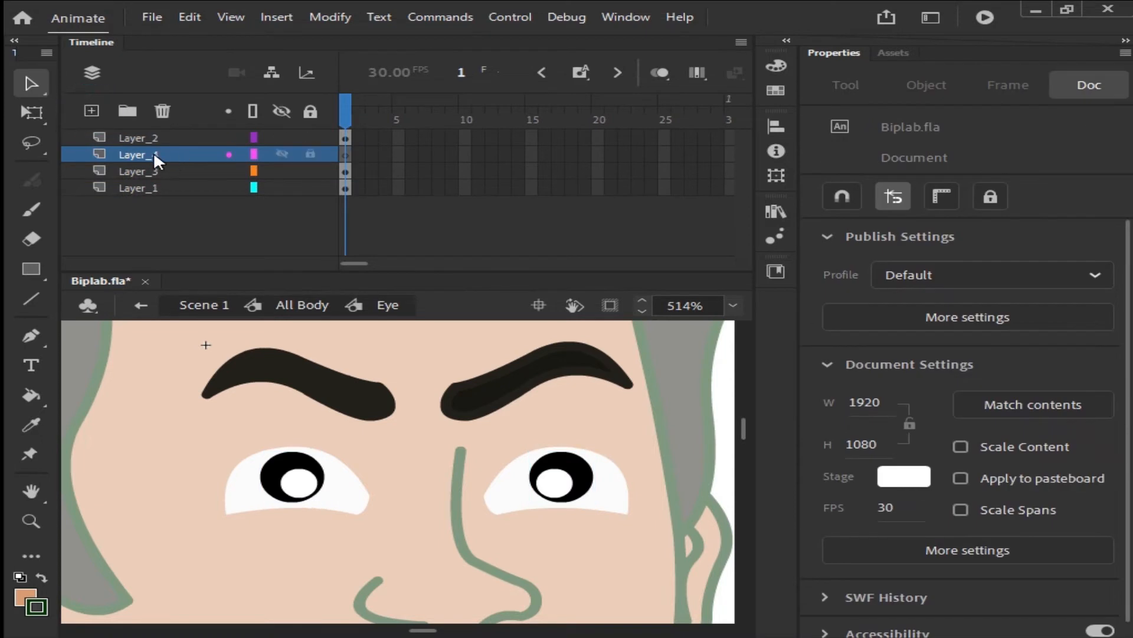
key(ctrl+shift+v)
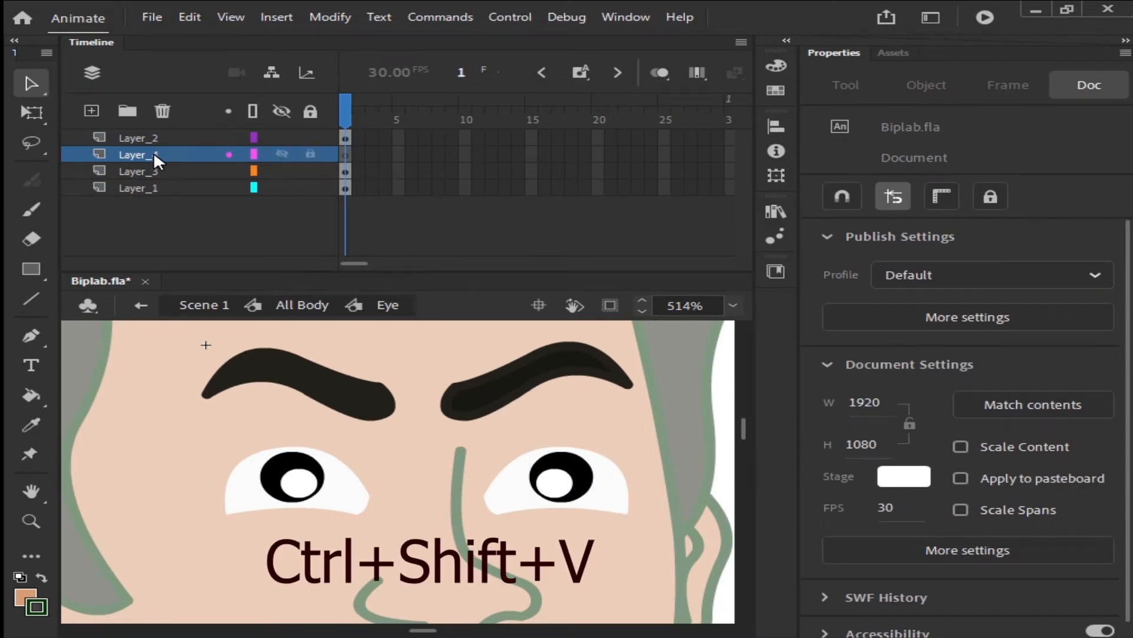
click(139, 406)
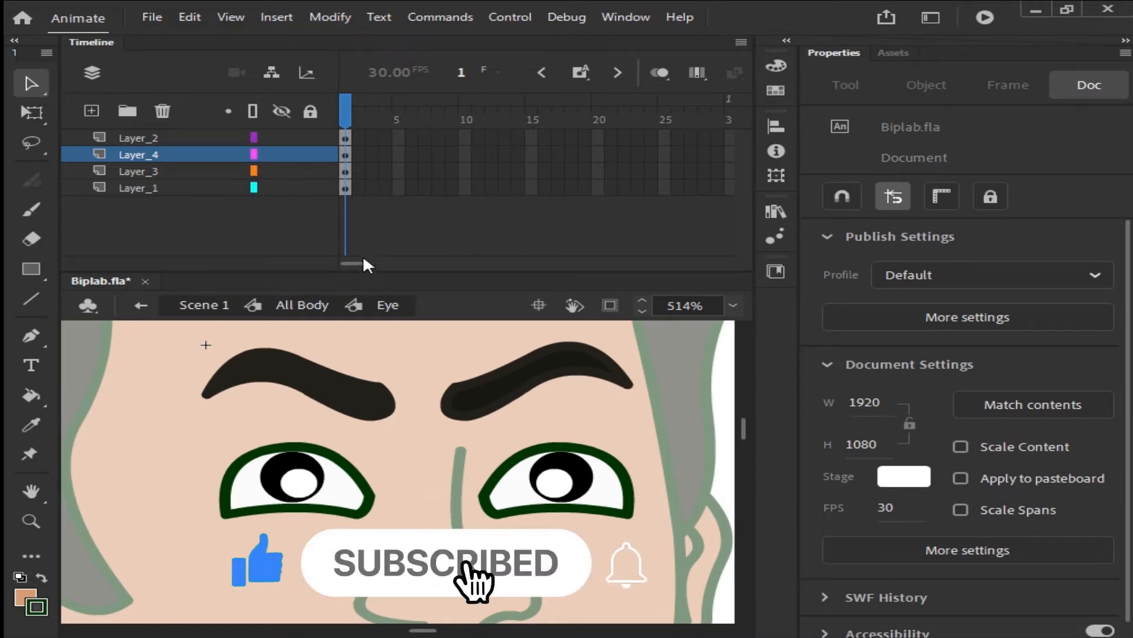
- Extend all four layers of the Eye symbol to frame 70
mouse_move(356, 262)
mouse_down()
mouse_move(442, 261)
mouse_move(348, 262)
mouse_up()
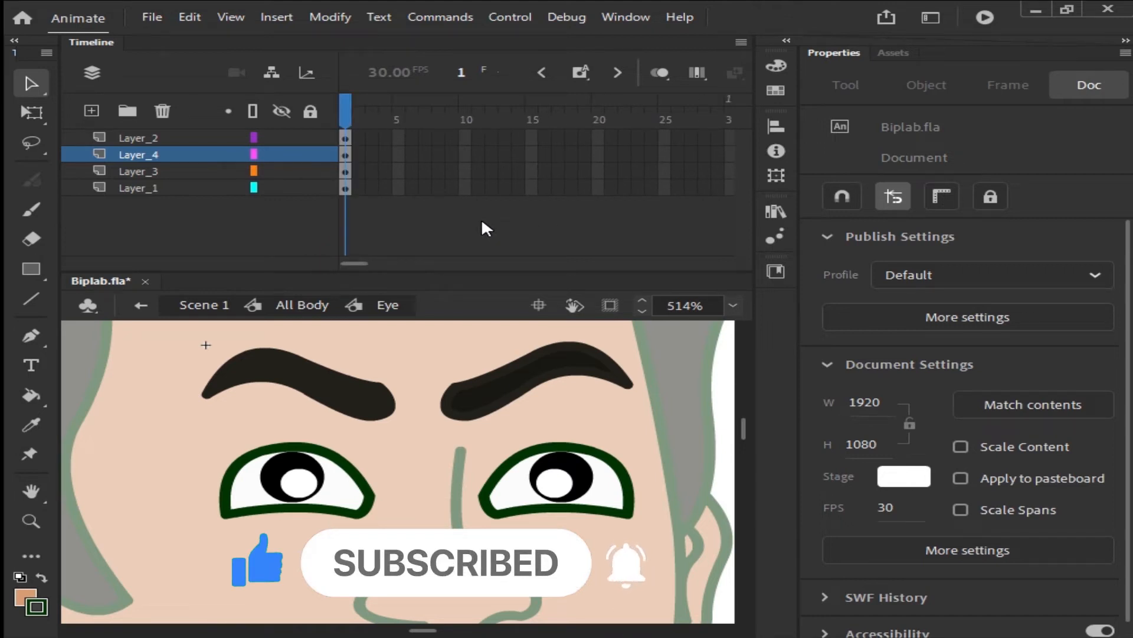
drag(366, 140, 666, 224)
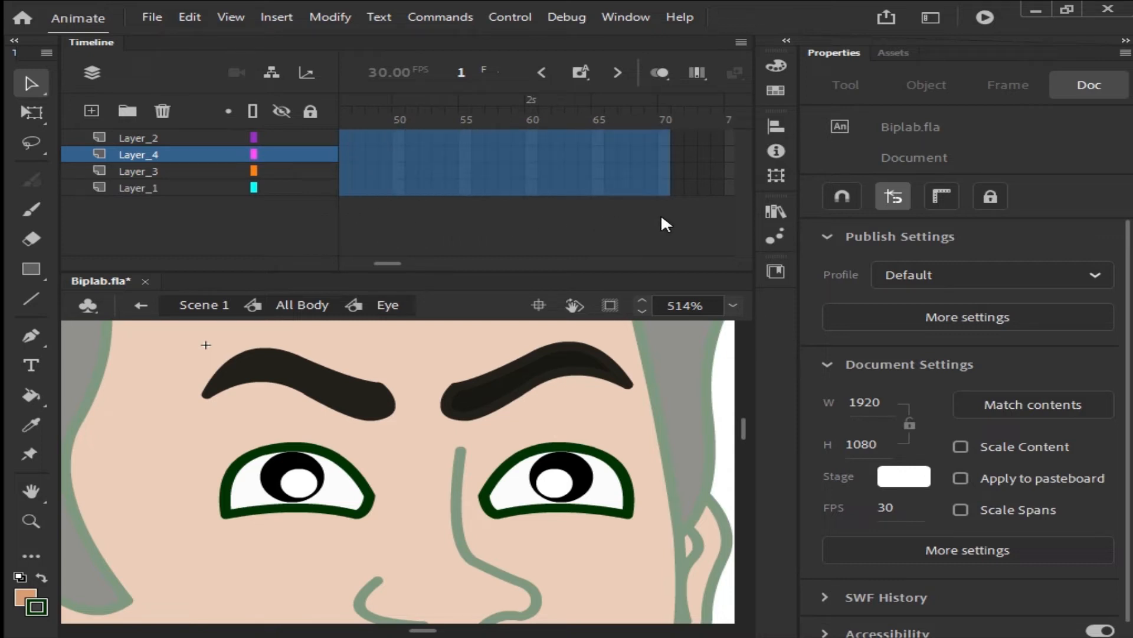
drag(662, 217, 661, 218)
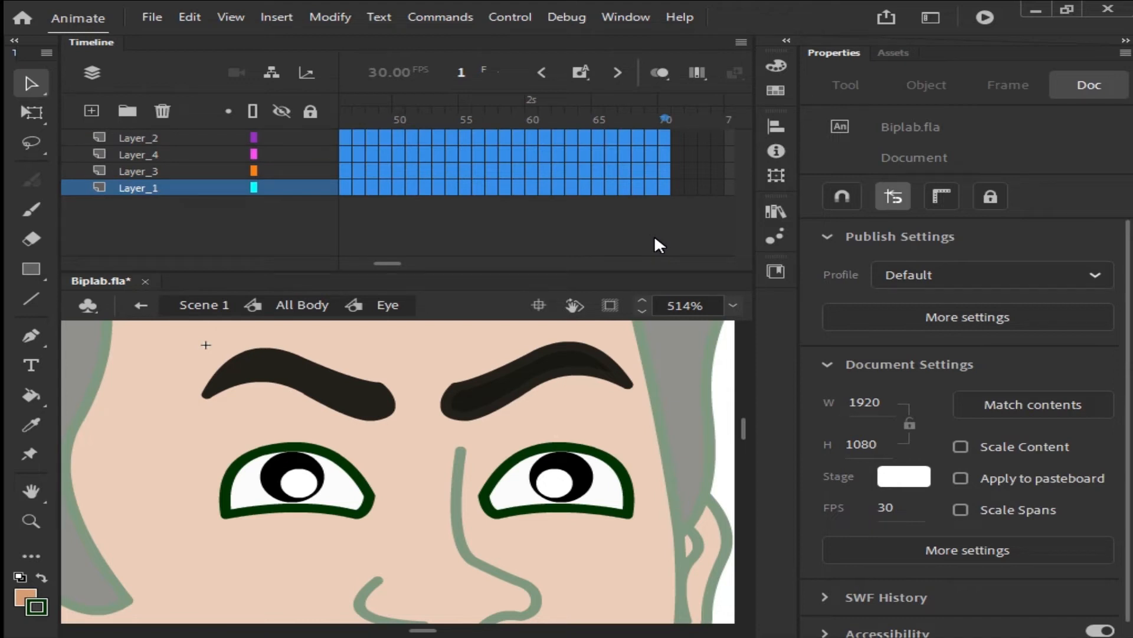
key(F5)
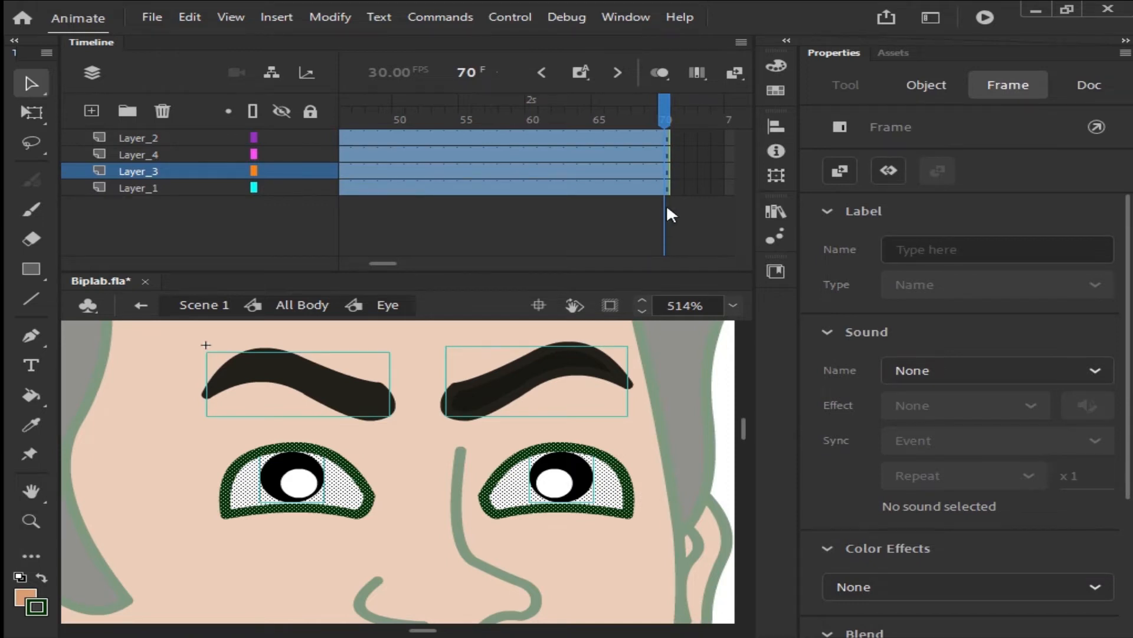
- Return to the start of the Eye timeline and move the playhead to frame 27
drag(664, 110, 229, 151)
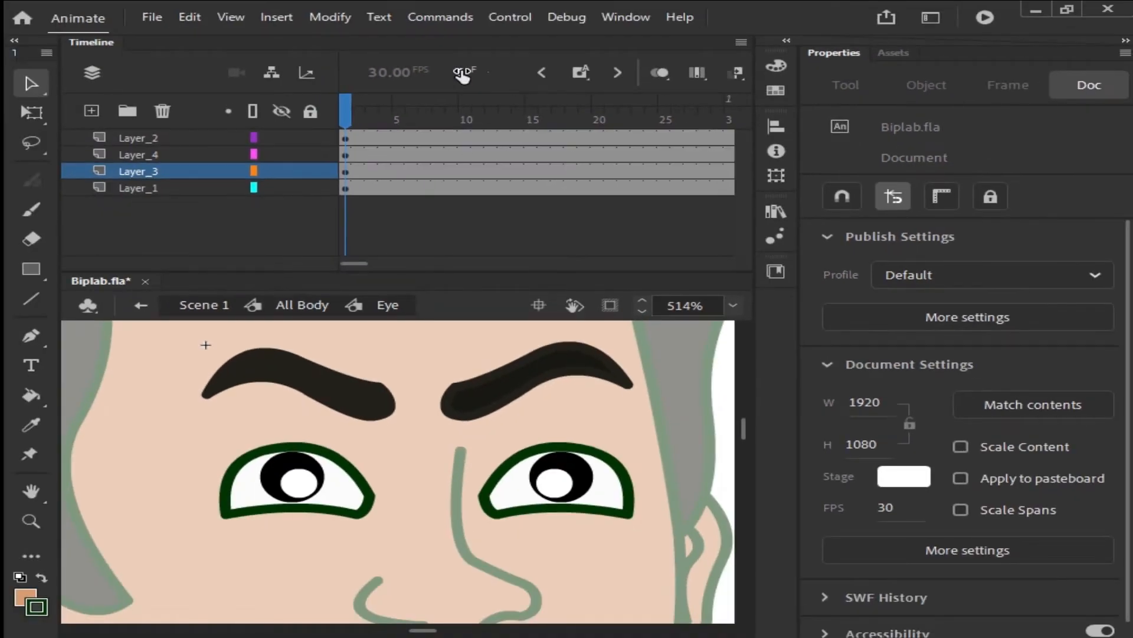
click(426, 52)
text(27)
key(Return)
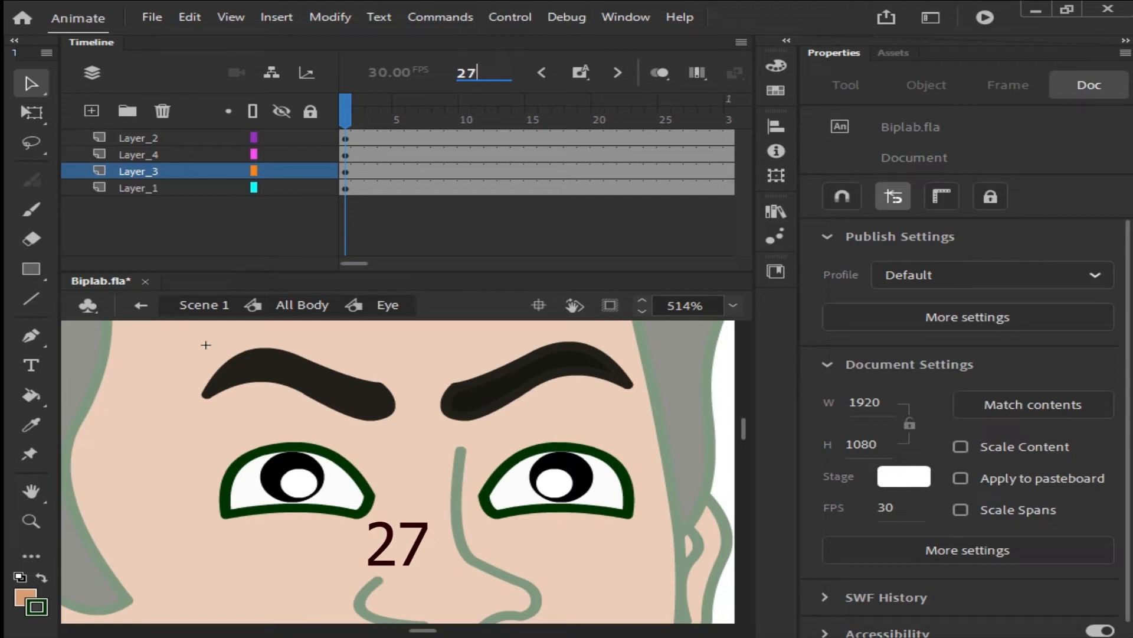
key(Return)
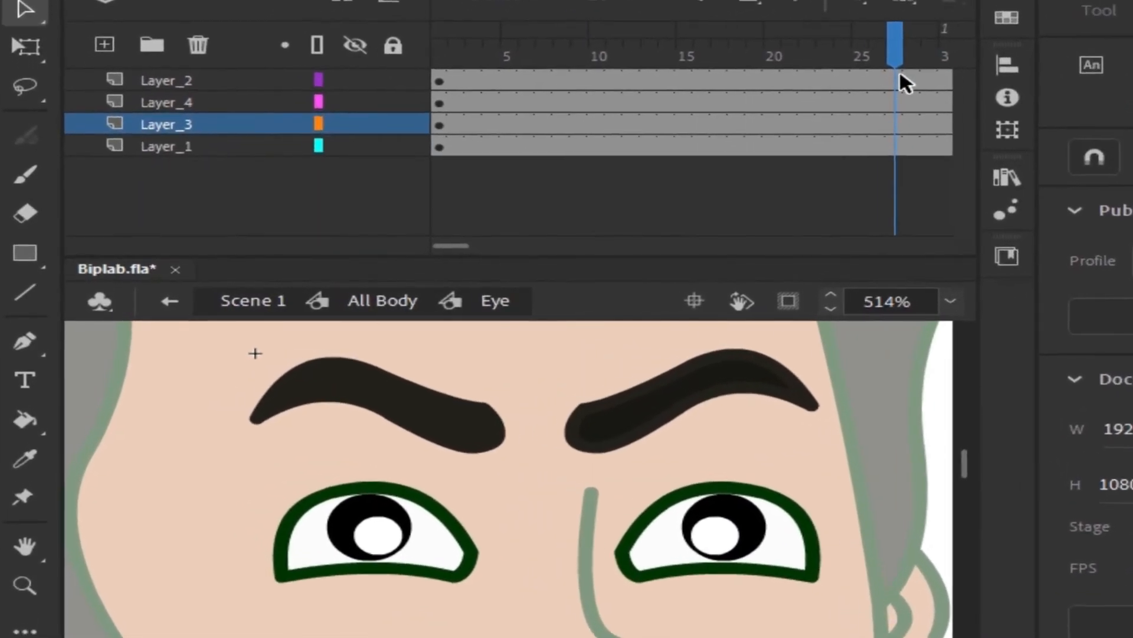
- Insert keyframes at frame 27 on all four layers of the Eye symbol
drag(939, 71, 938, 136)
click(1032, 168)
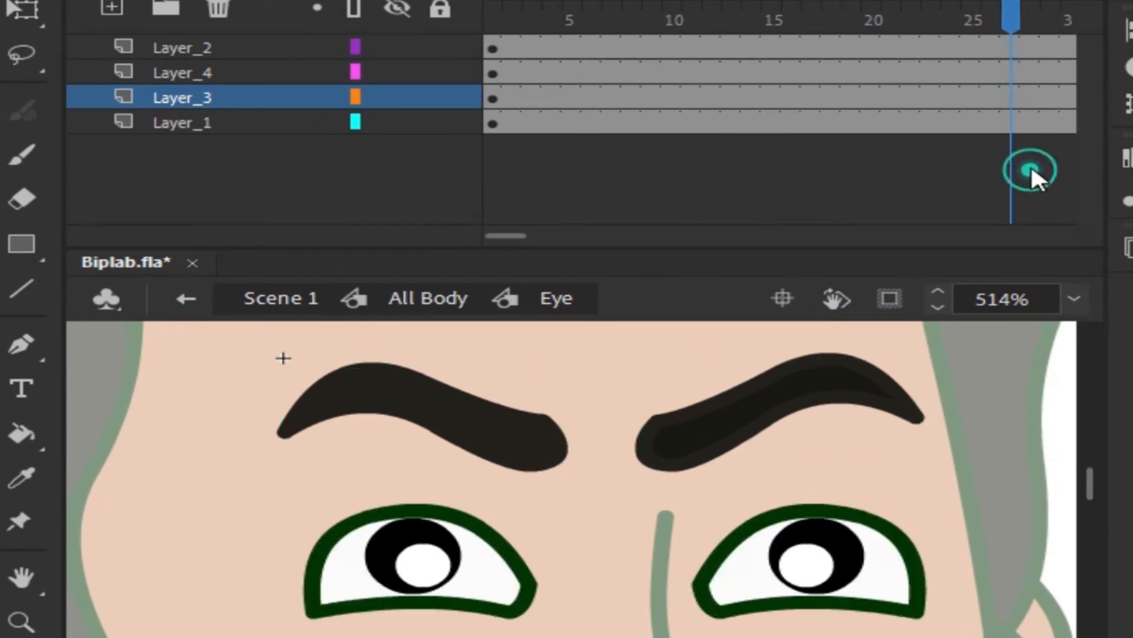
click(1011, 46)
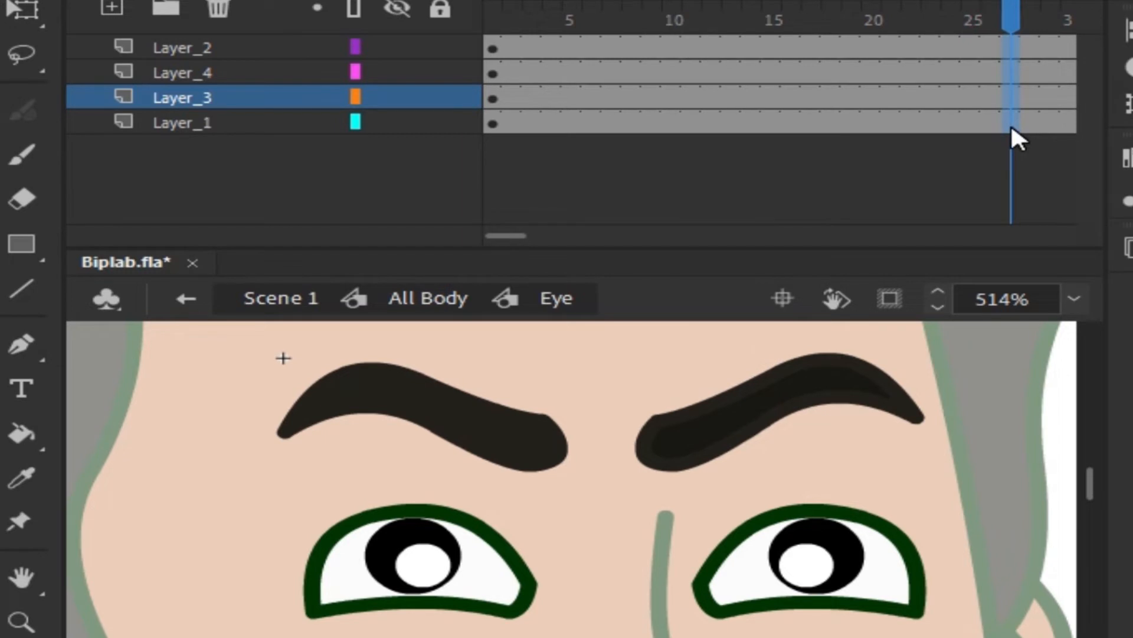
drag(1016, 156, 1043, 214)
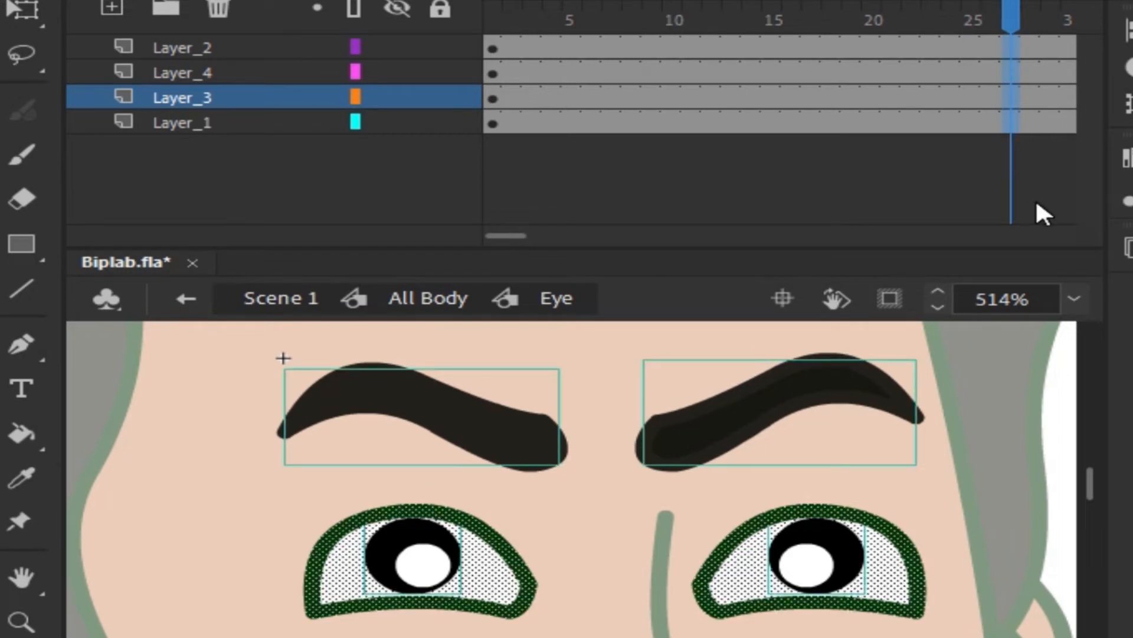
key(F6)
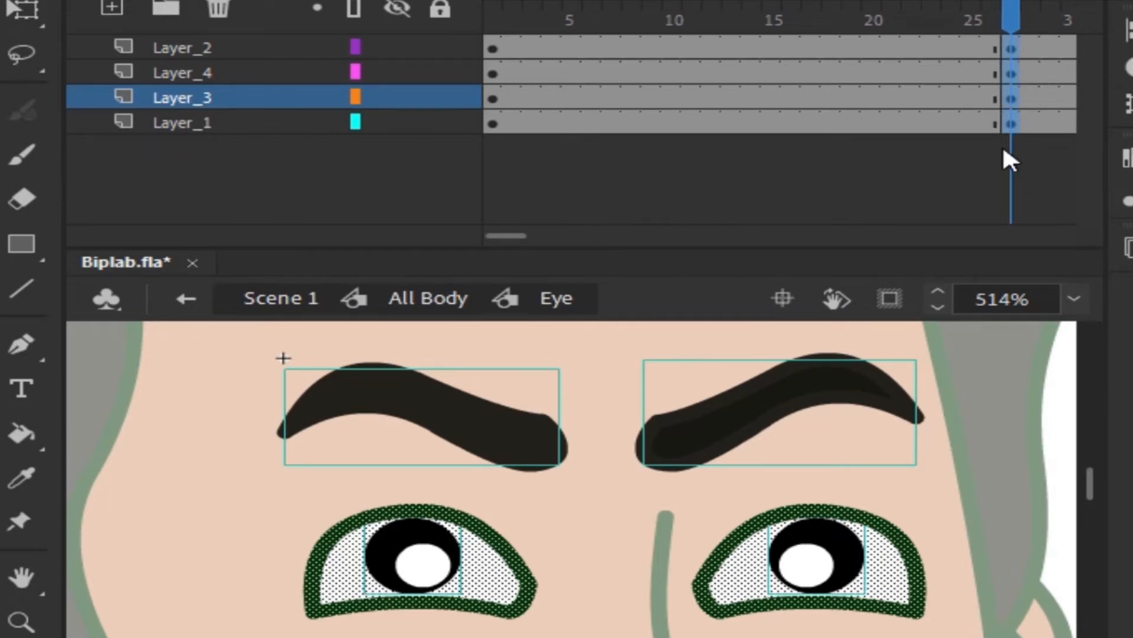
- On the eye-outline layer at frame 27, draw a straight horizontal dark green line across the upper part of both eyes, stroke size 2
drag(506, 236, 531, 236)
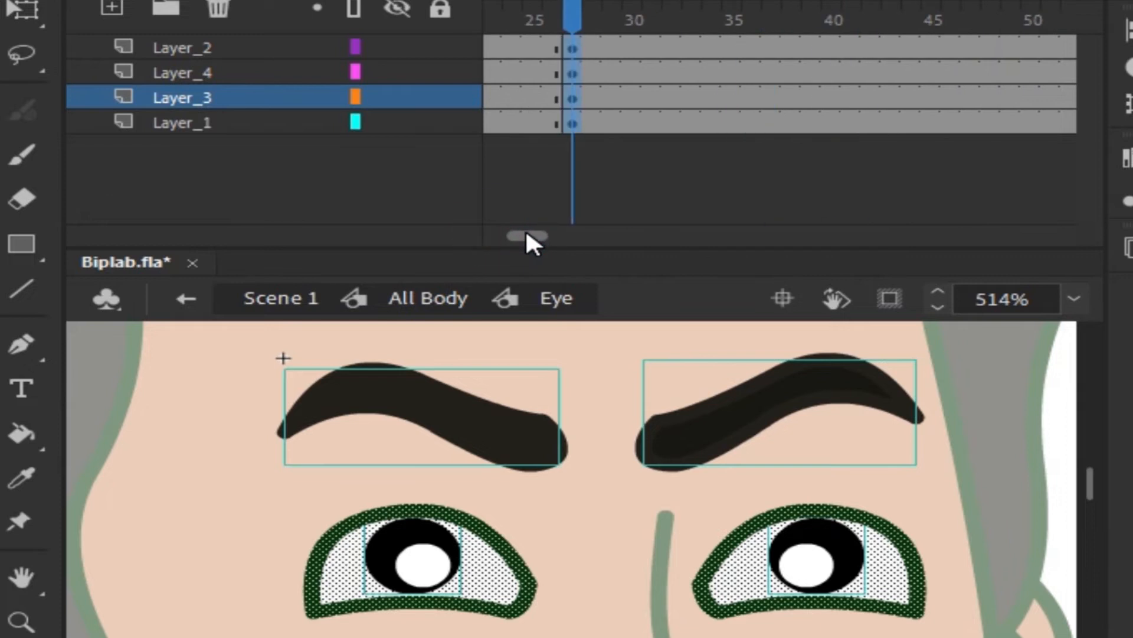
click(355, 511)
click(353, 511)
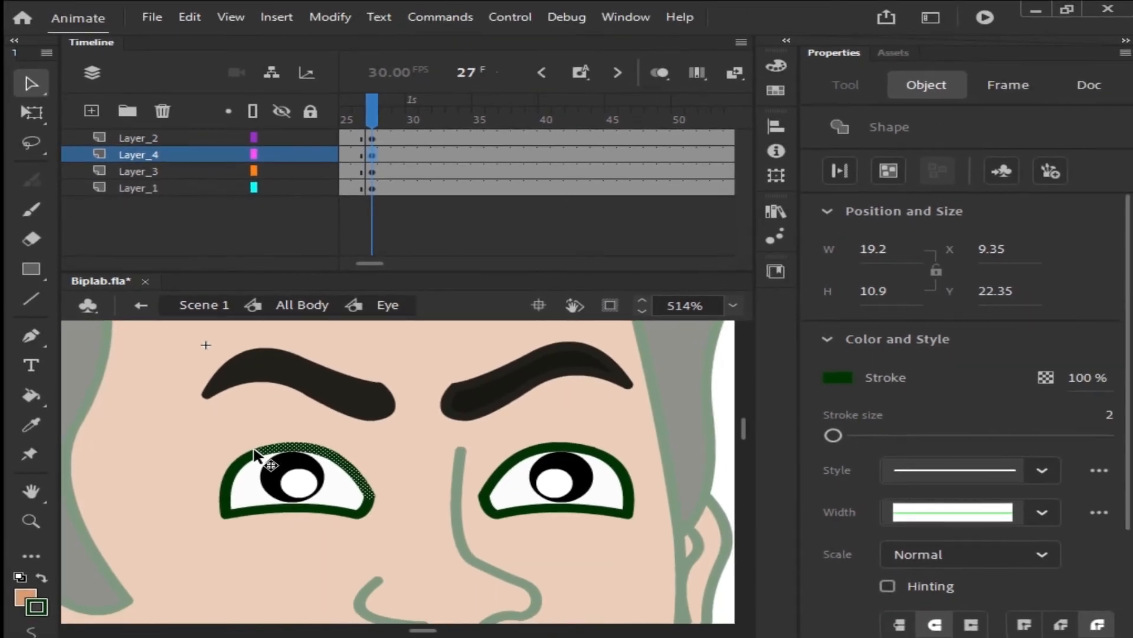
click(126, 428)
key(n)
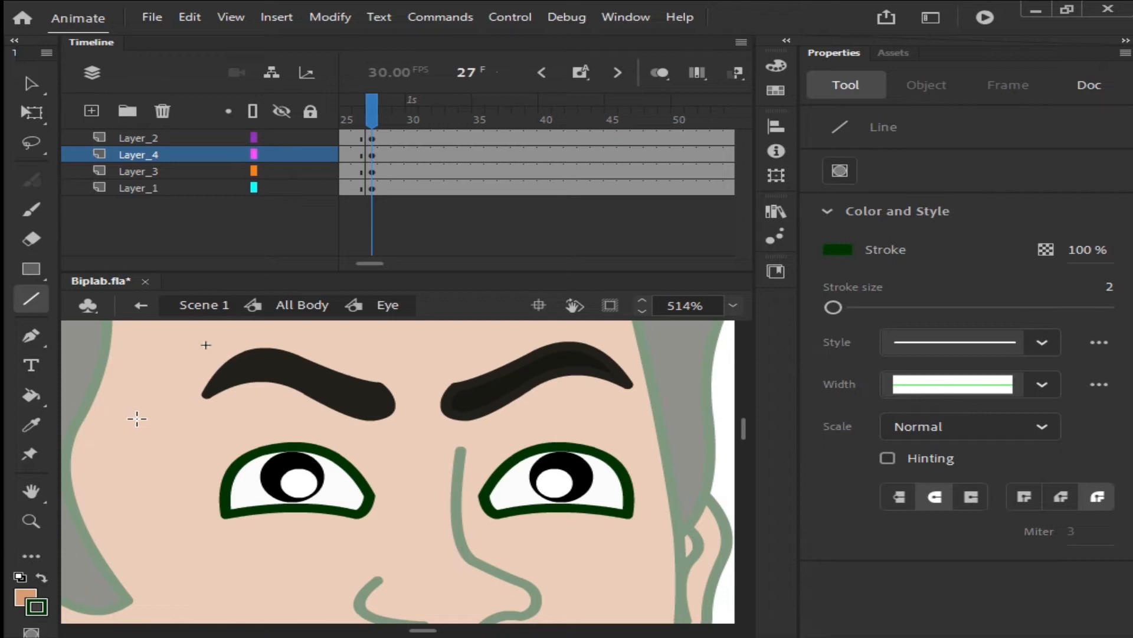
drag(179, 468, 648, 472)
drag(671, 470, 670, 471)
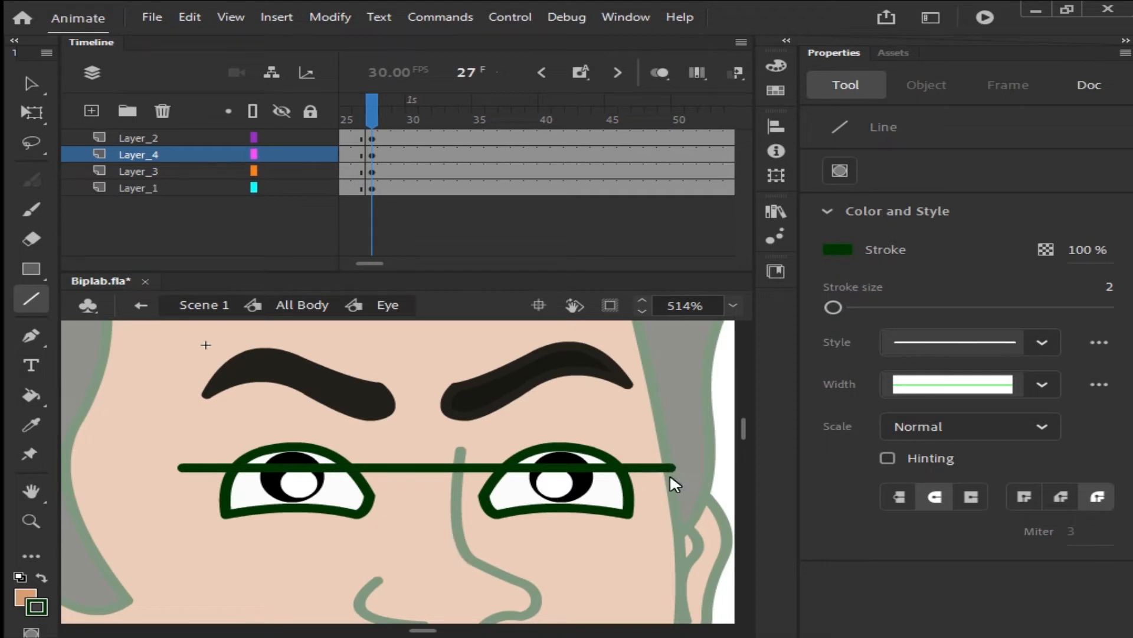
key(v)
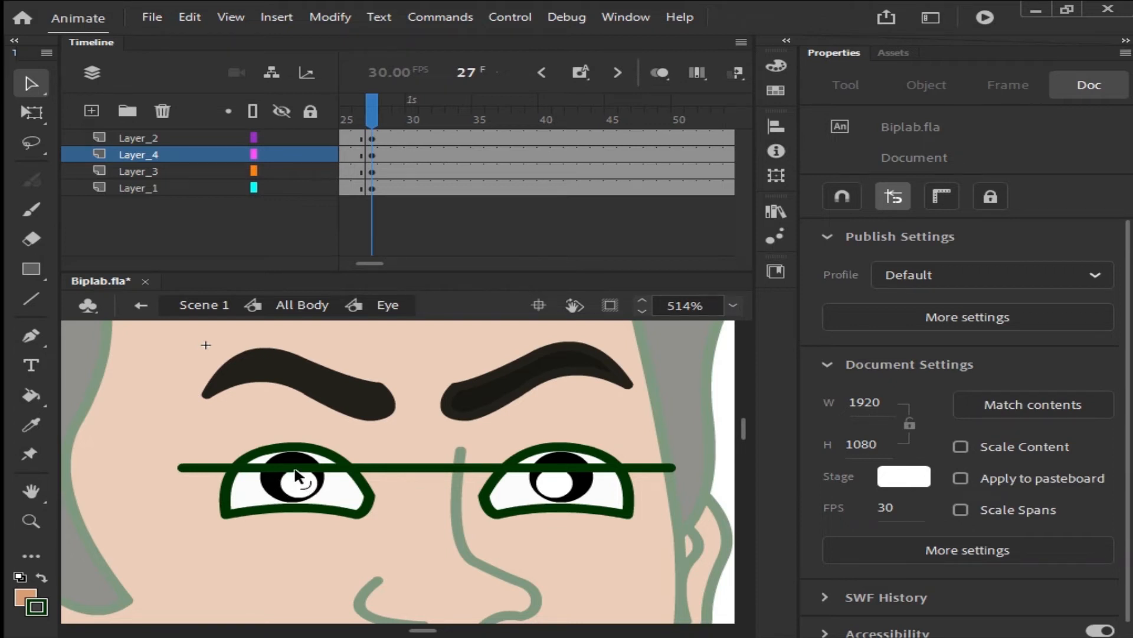
key(ctrl+equal)
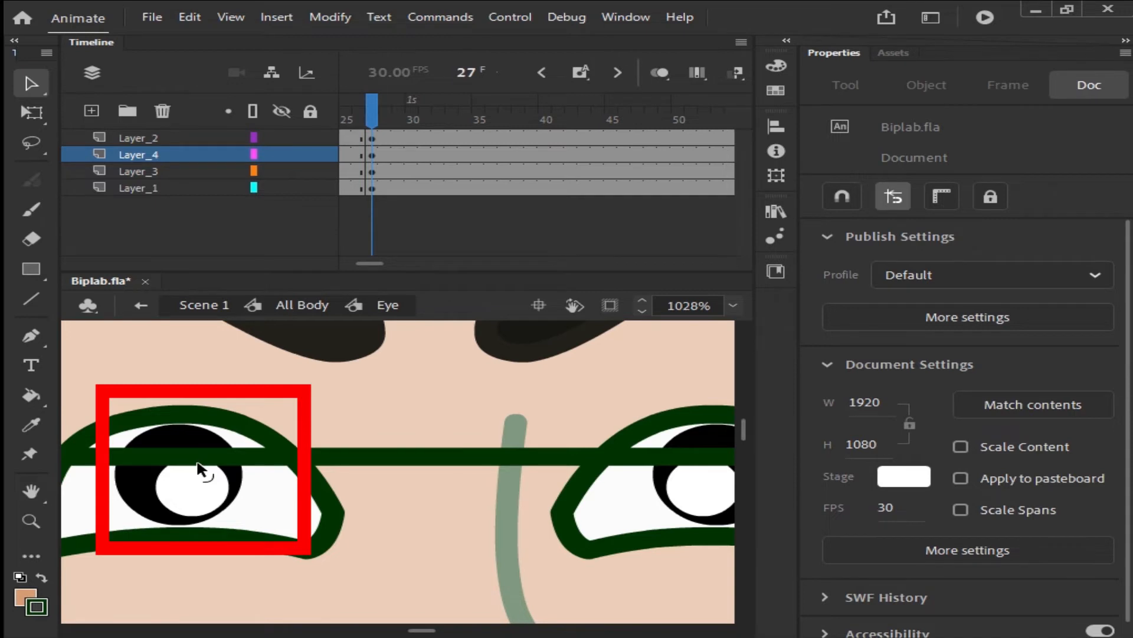
key(ctrl+minus)
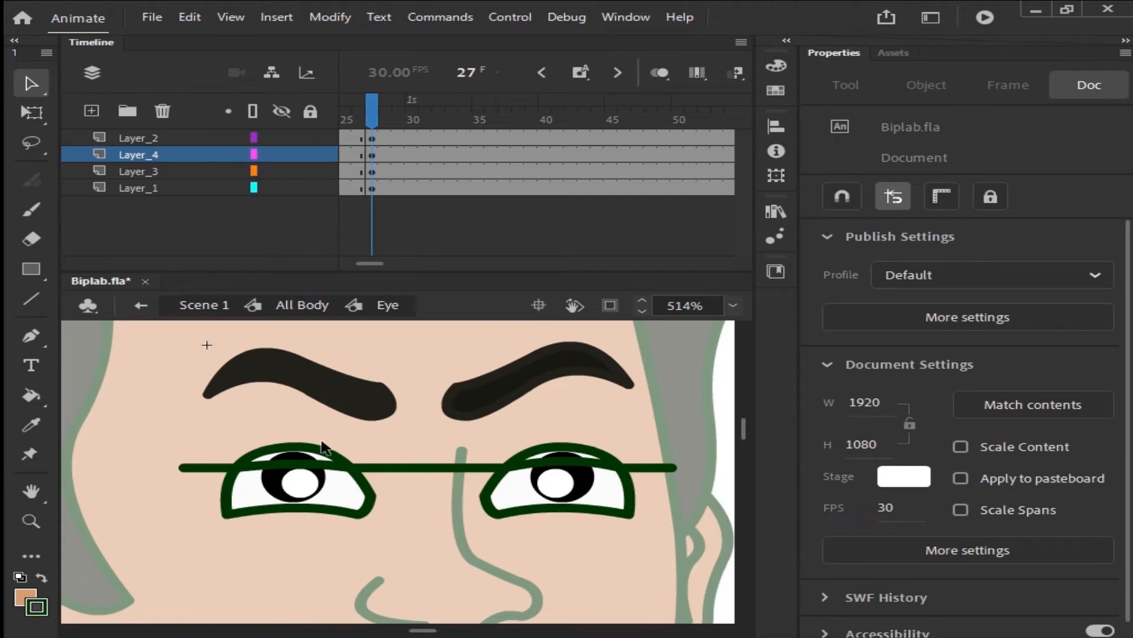
- Return to the All Body symbol, open the face group for editing and select its whole shape
click(300, 307)
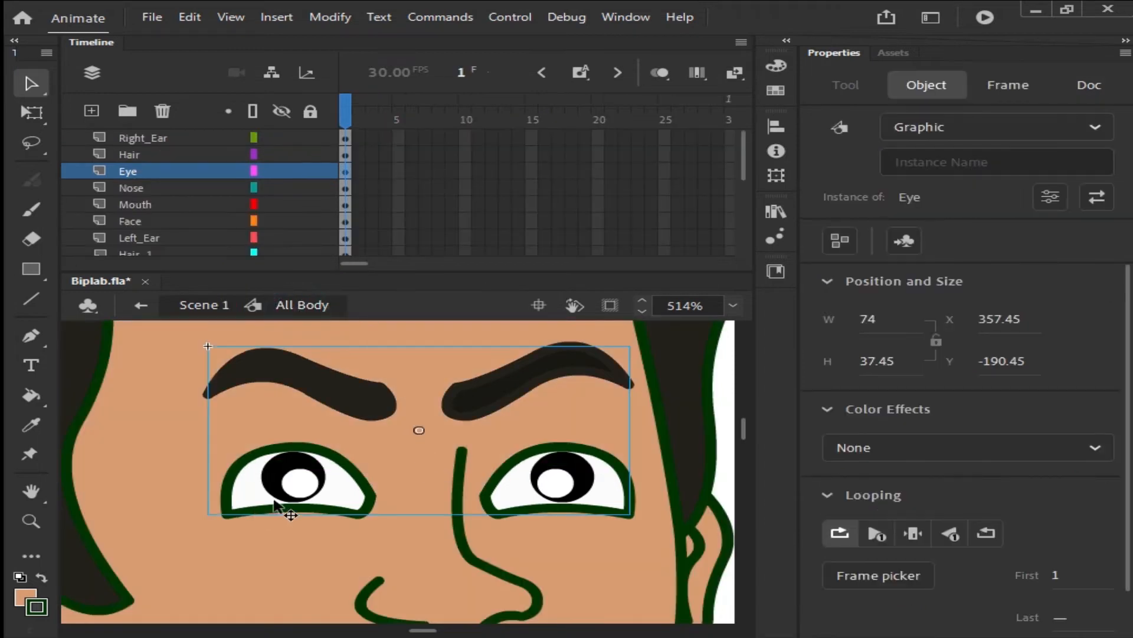
key(ctrl+minus)
key(ctrl+minus)
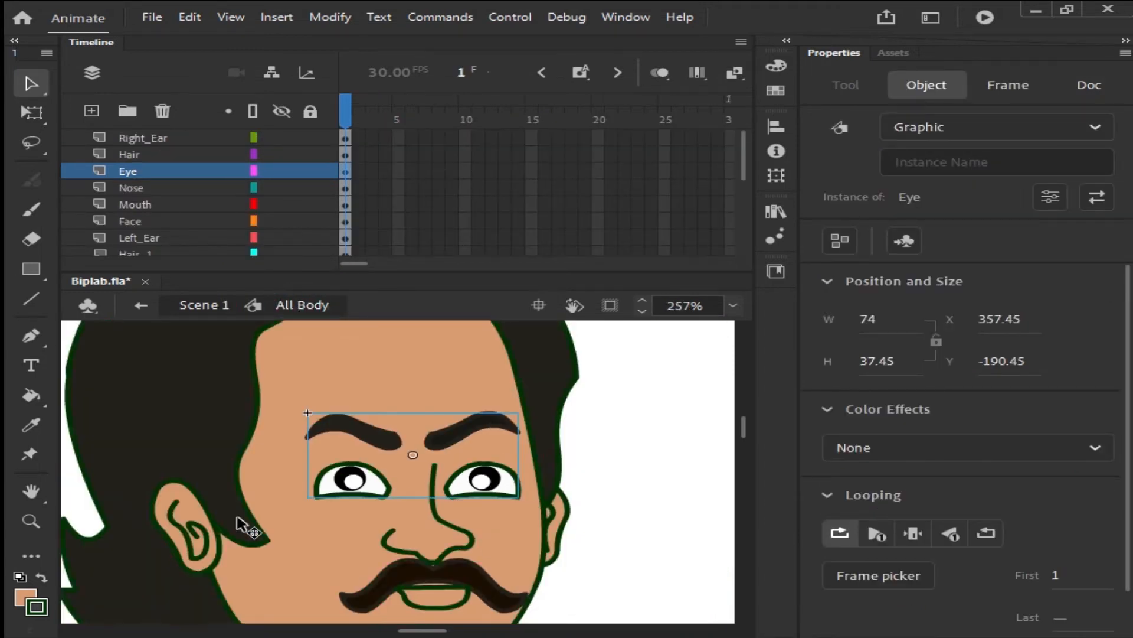
click(596, 464)
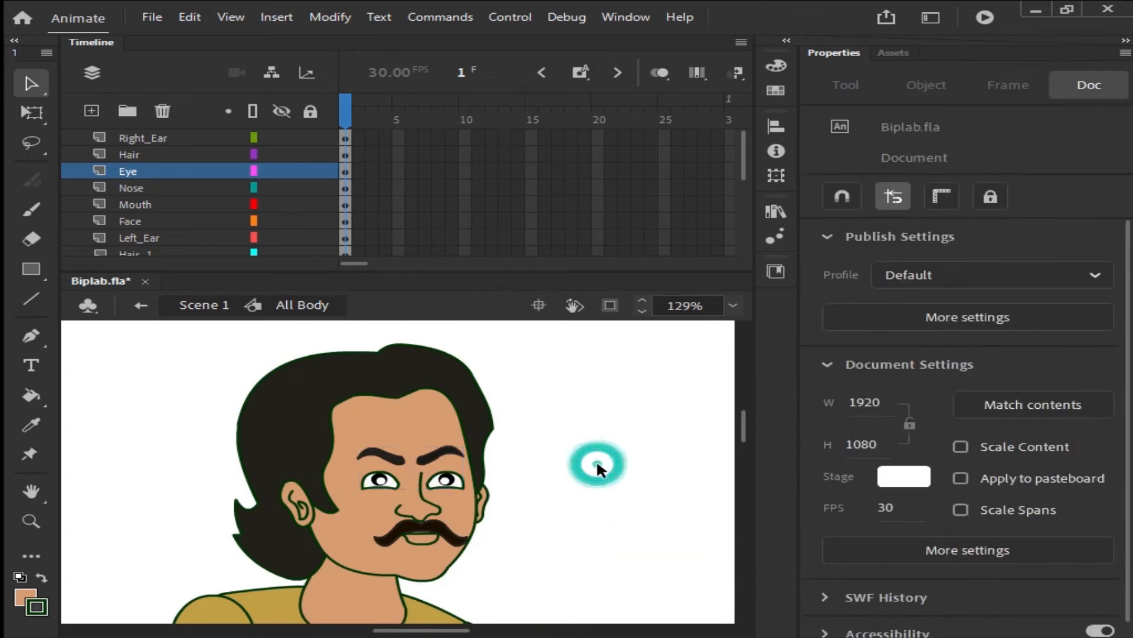
click(418, 432)
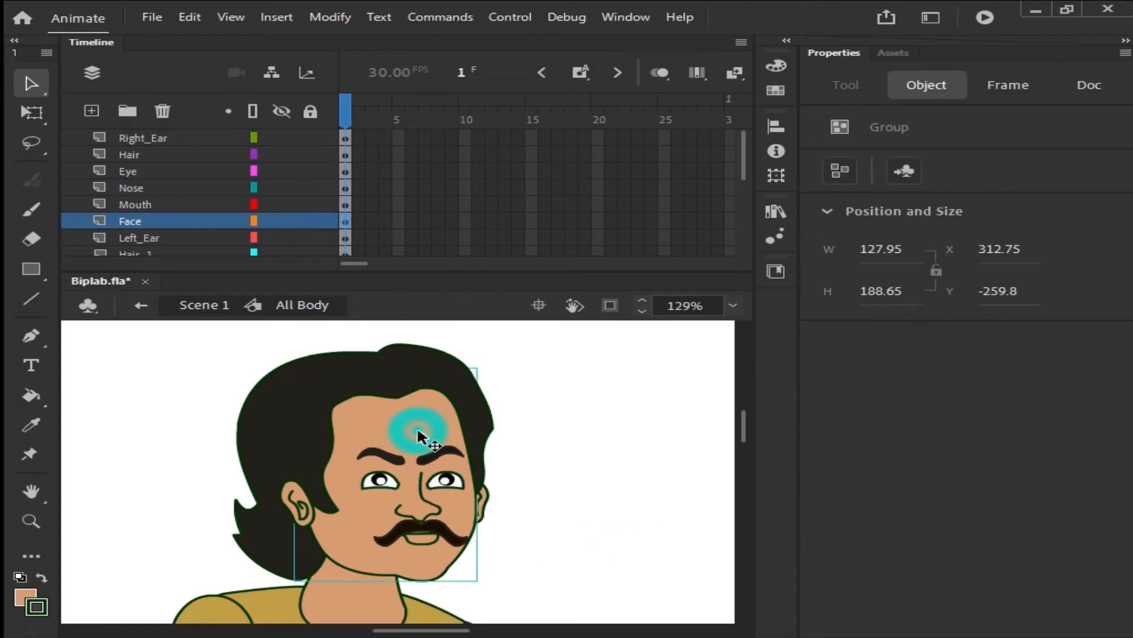
double_click(418, 433)
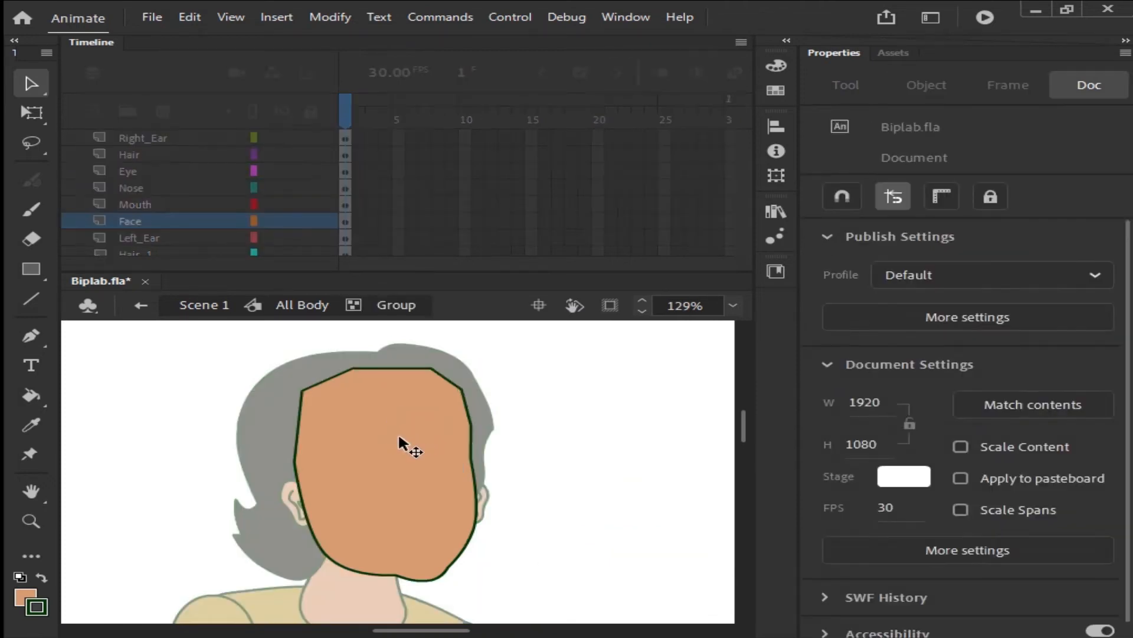
double_click(399, 442)
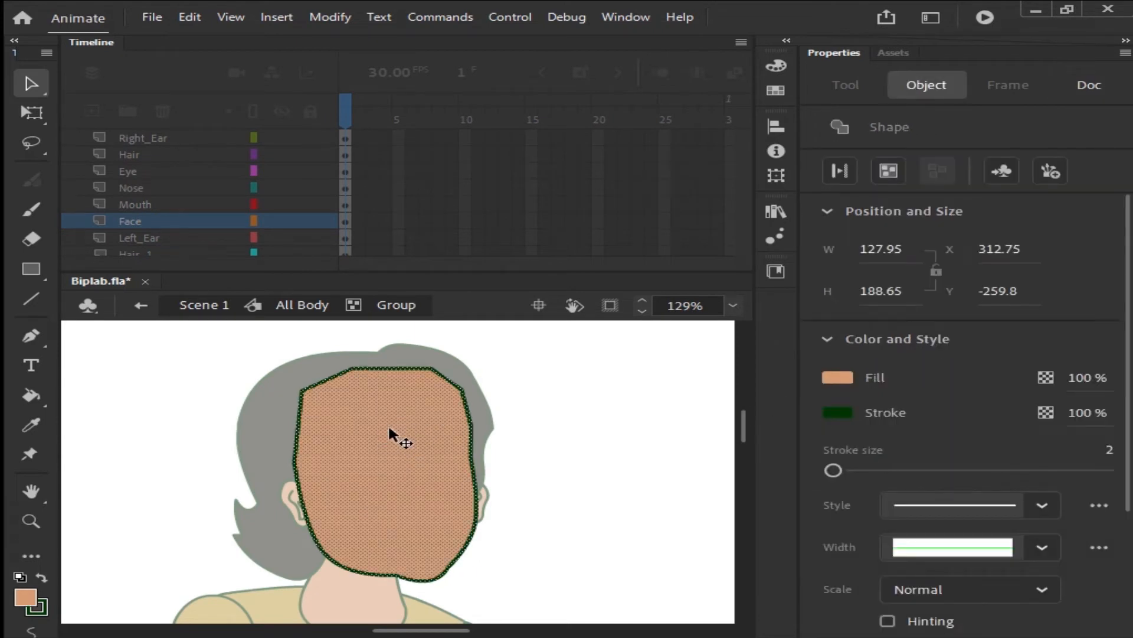
- Copy the face shape's fill colour code #D99C70 and return to the All Body symbol
click(838, 378)
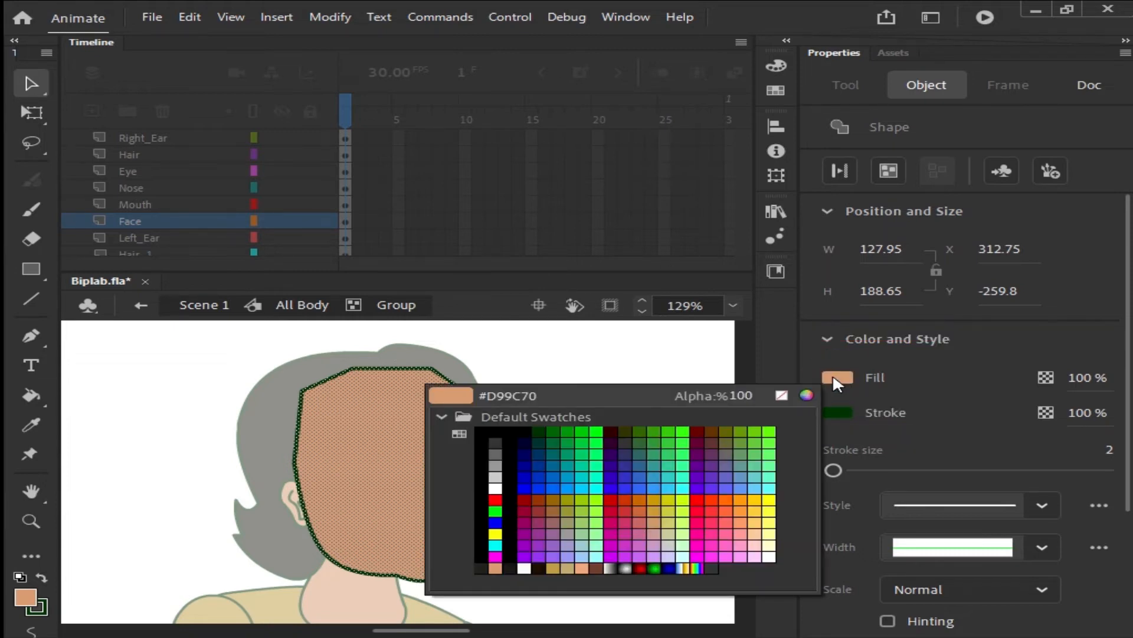
click(512, 396)
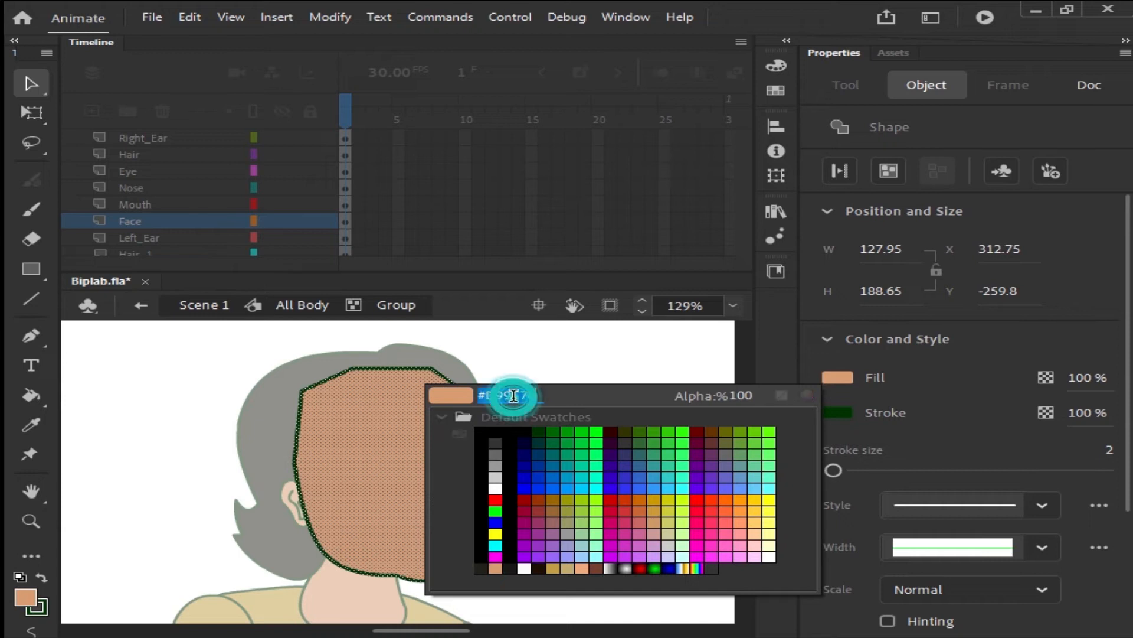
key(ctrl+a)
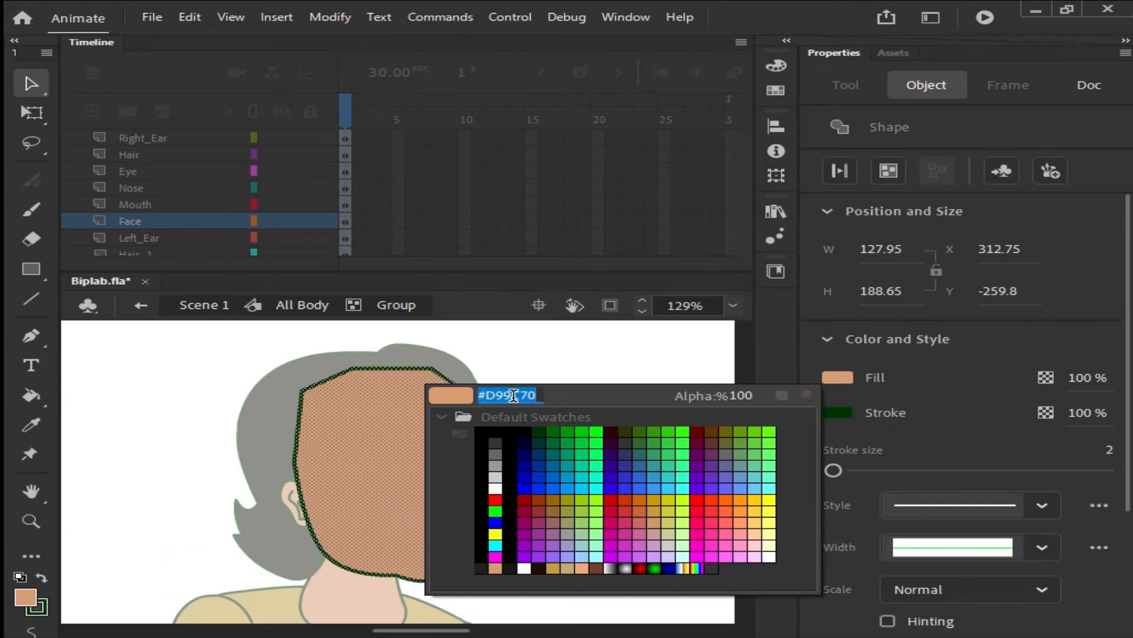
key(ctrl+c)
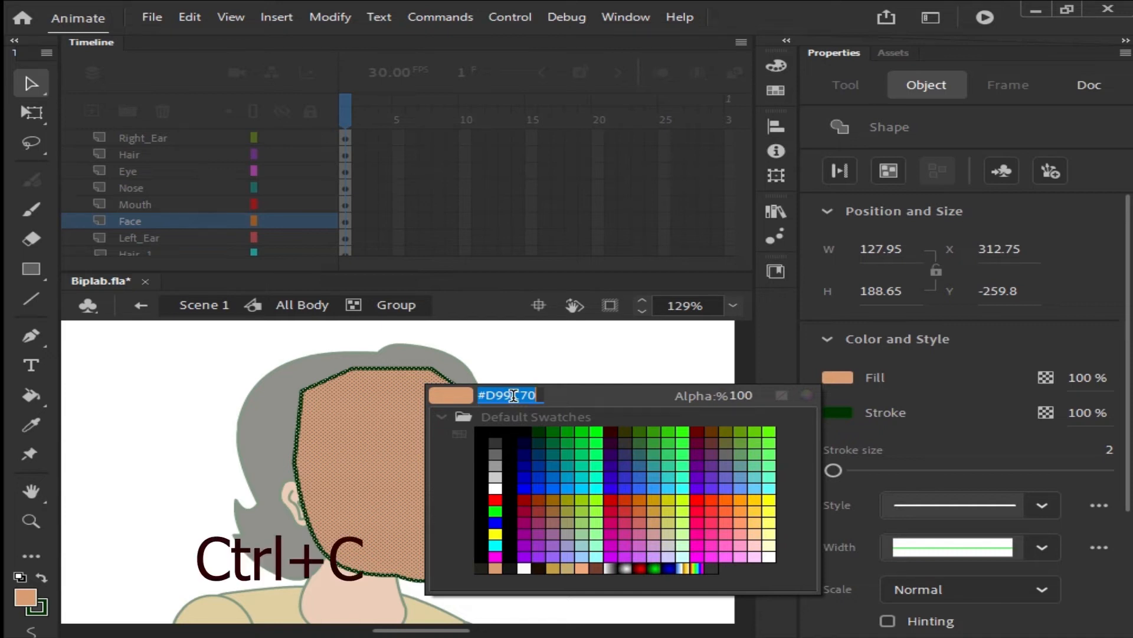
click(301, 305)
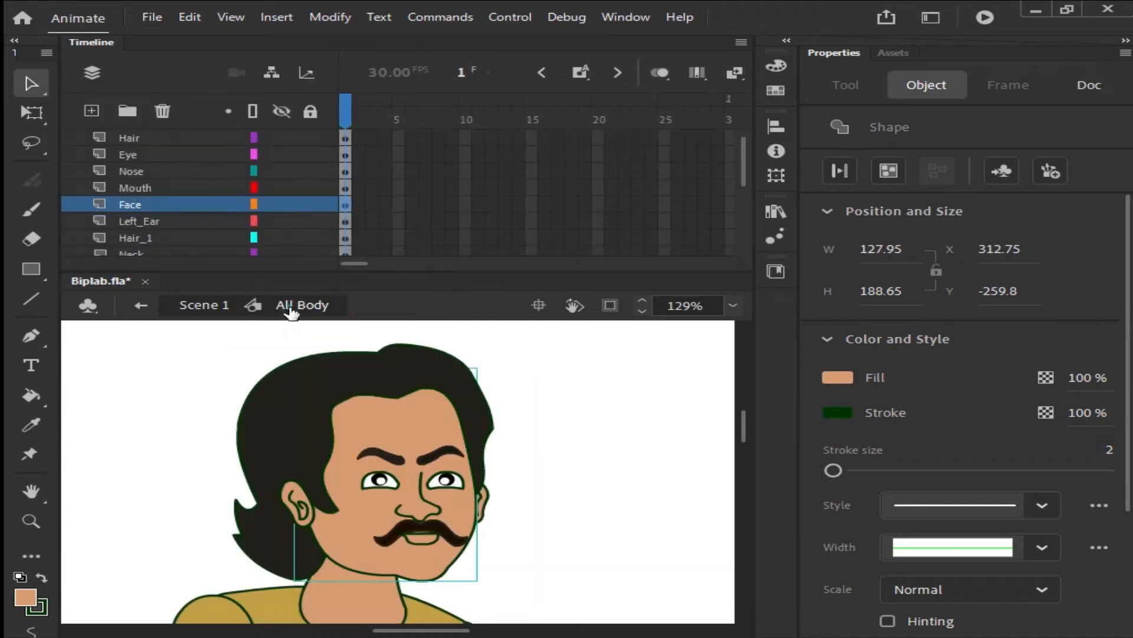
click(533, 451)
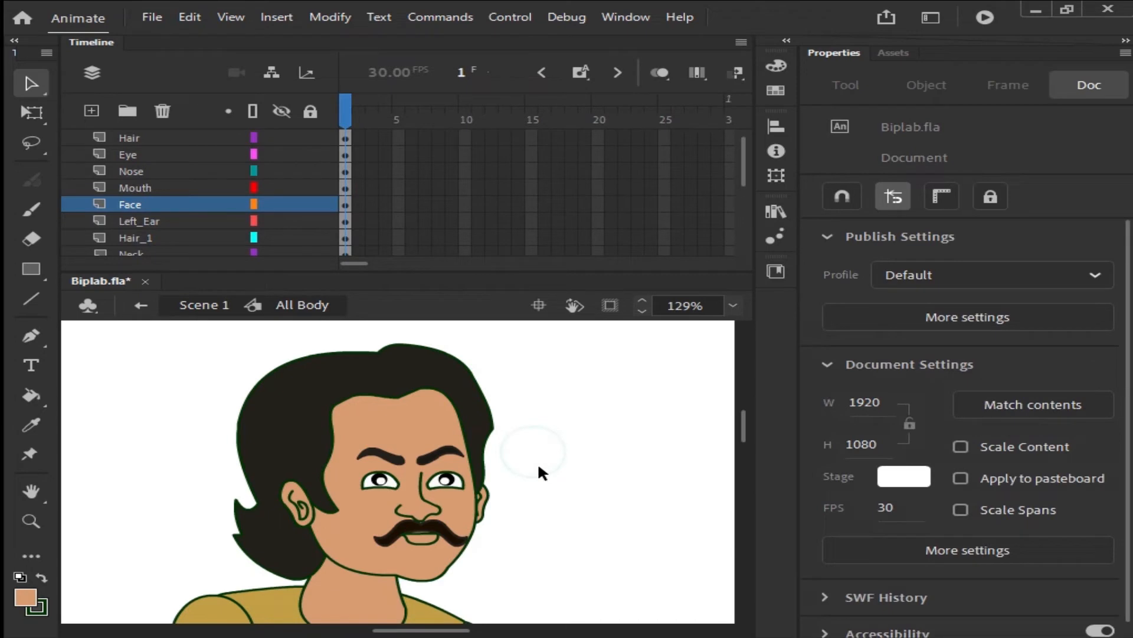
- Reopen the Eye symbol for editing and move the playhead to the keyframe at frame 27
click(371, 451)
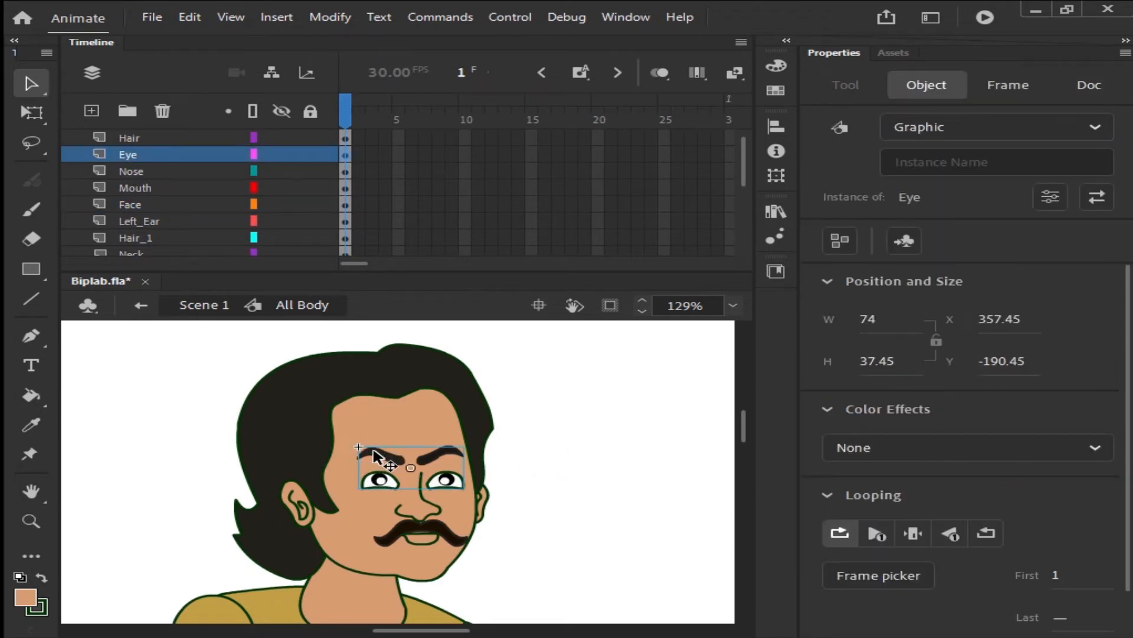
double_click(375, 454)
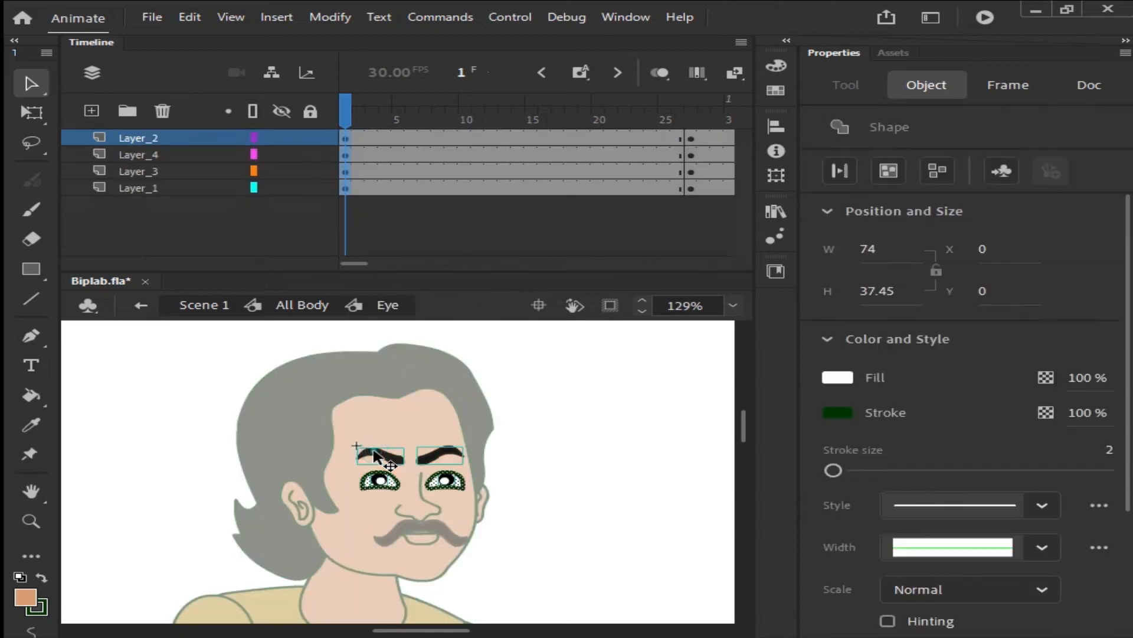
click(594, 426)
drag(374, 106, 689, 168)
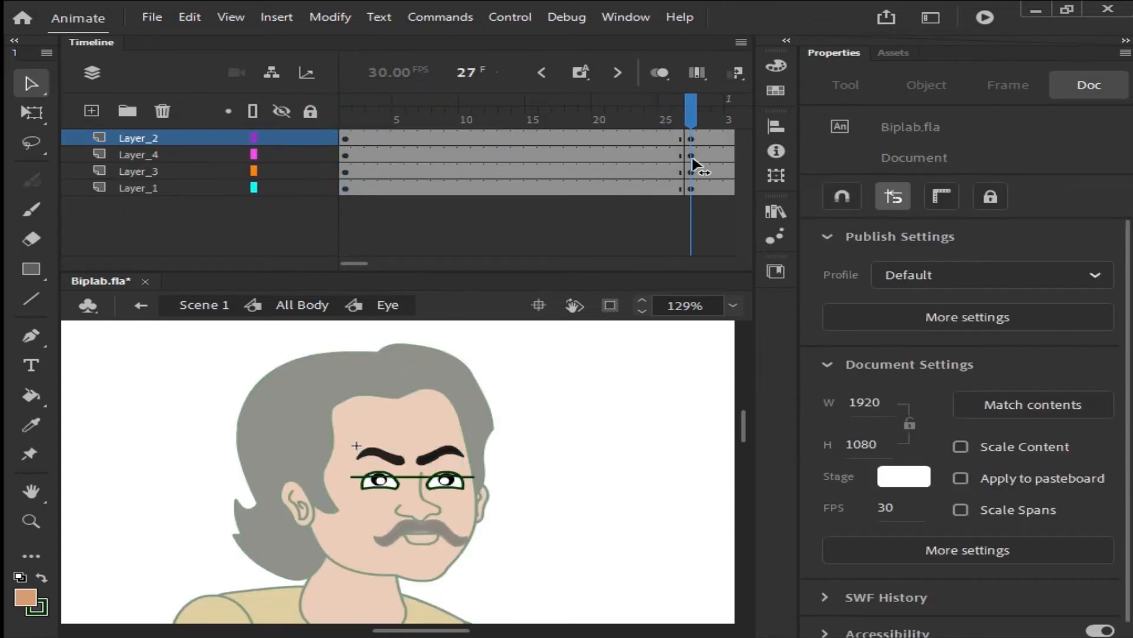
drag(356, 265, 369, 265)
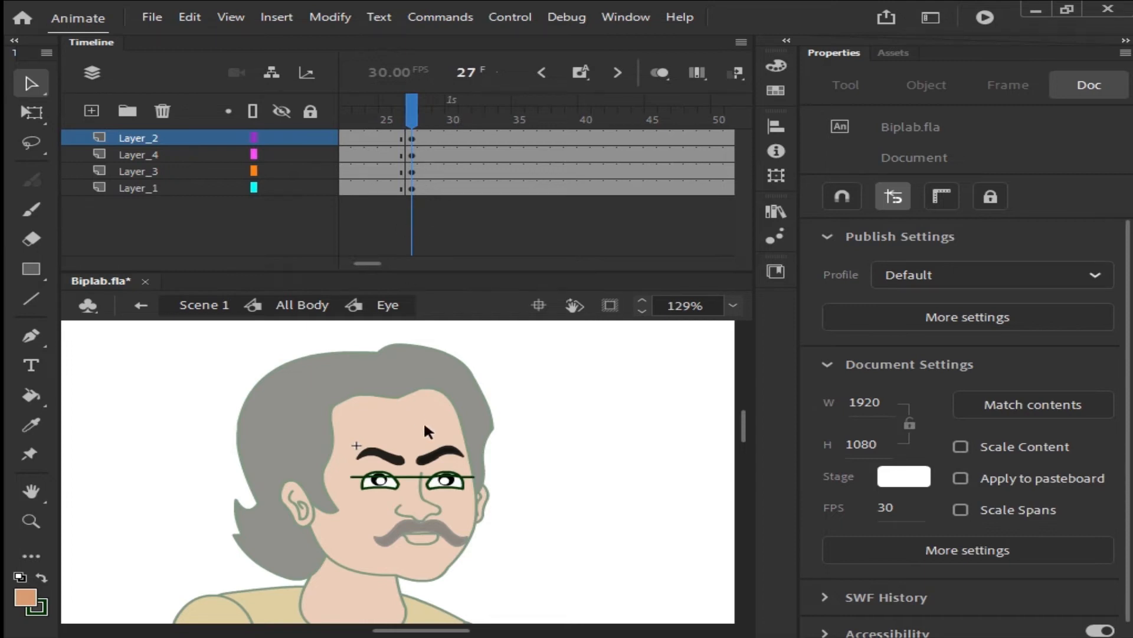
- Fill the areas between the upper outline and the horizontal line in both eyes with the skin colour using the Paint Bucket
key(ctrl+equal)
key(ctrl+equal)
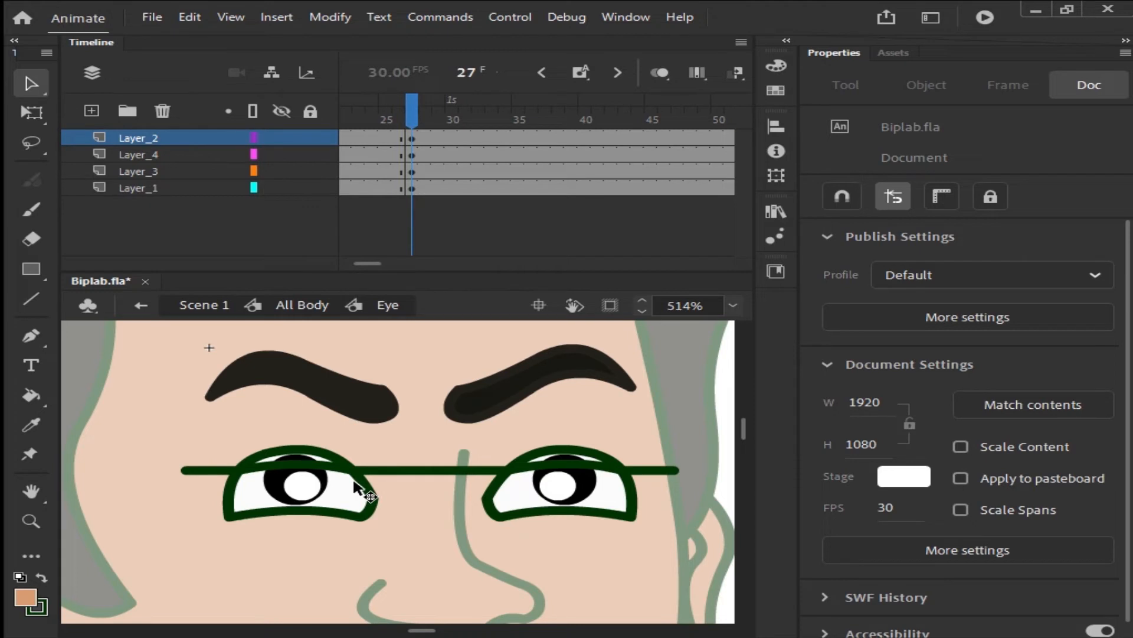
key(k)
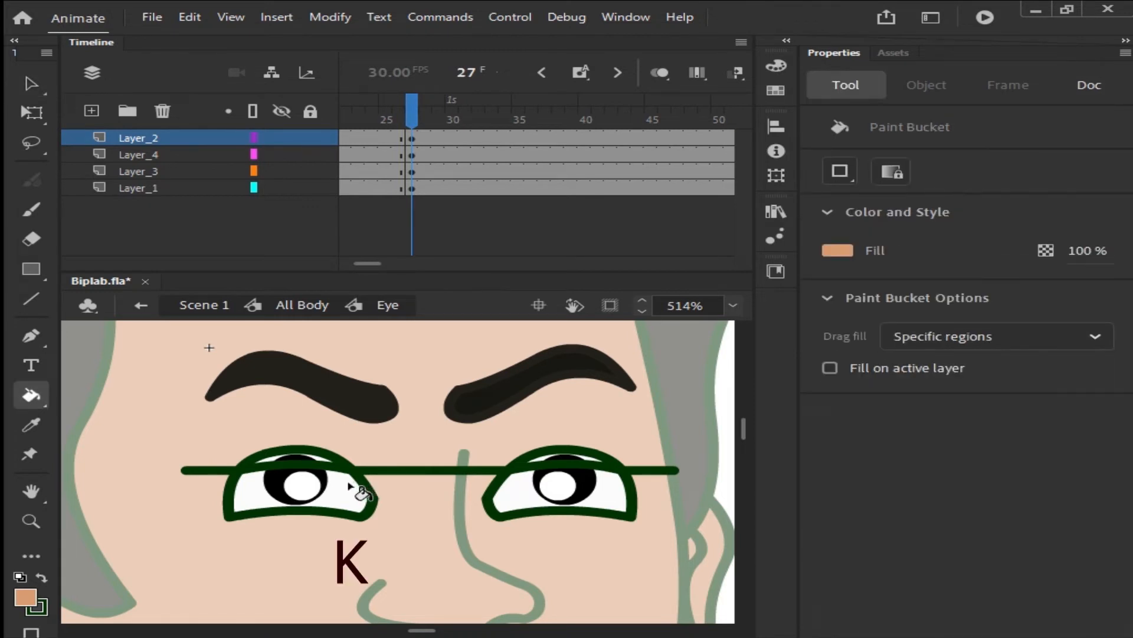
click(301, 458)
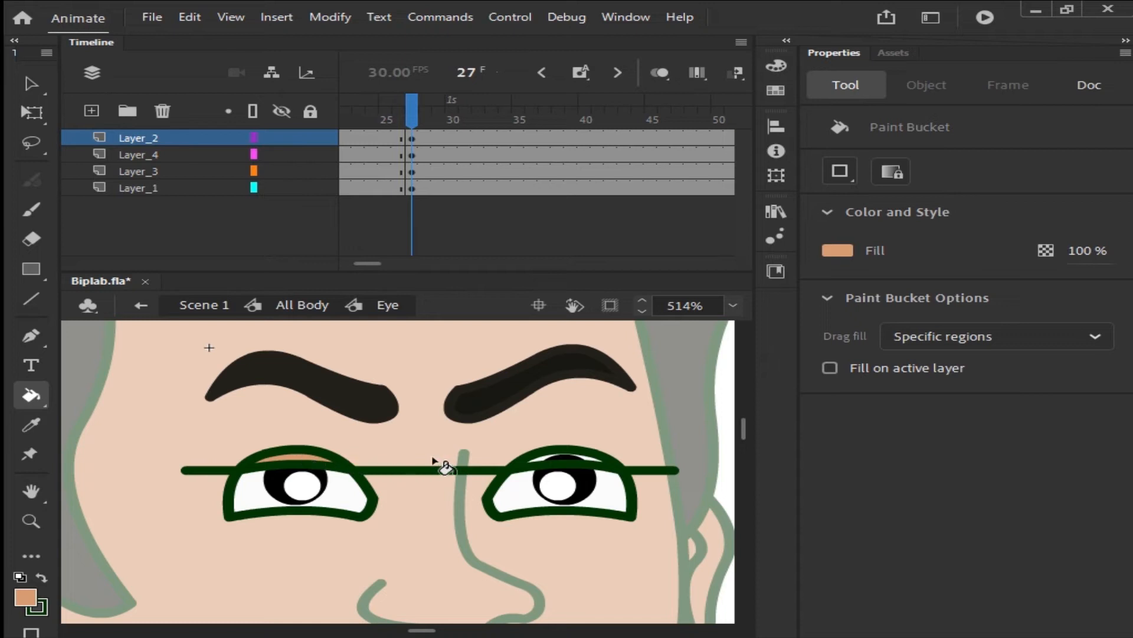
click(561, 458)
- Paste the copied skin colour code #D99C70 as the Paint Bucket fill and apply it to the left eye's lid area
click(852, 248)
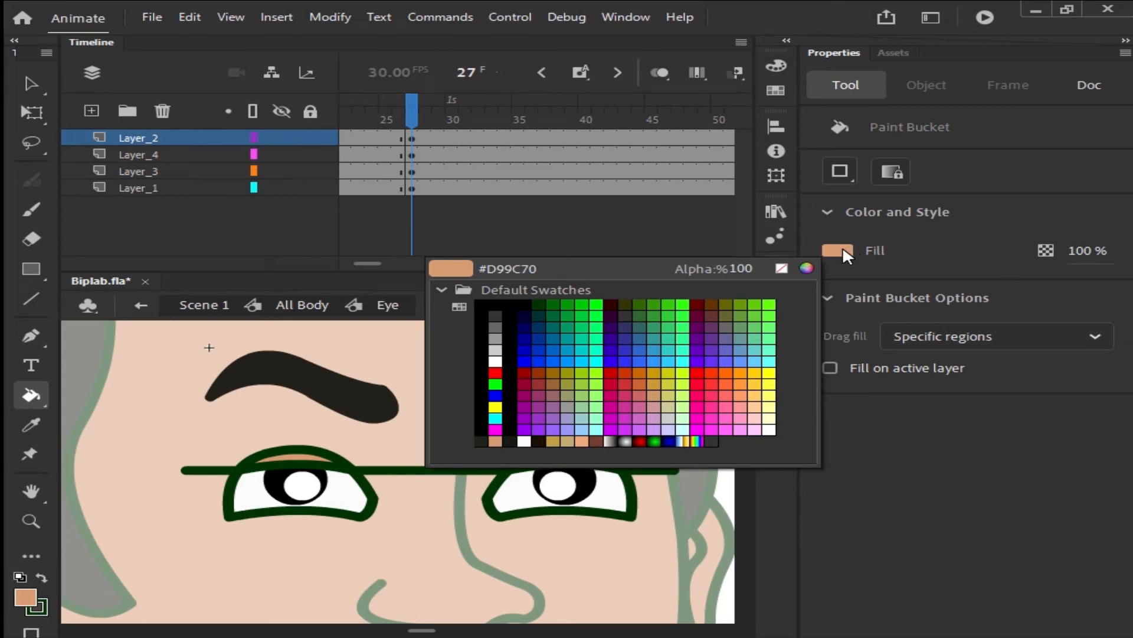
click(504, 263)
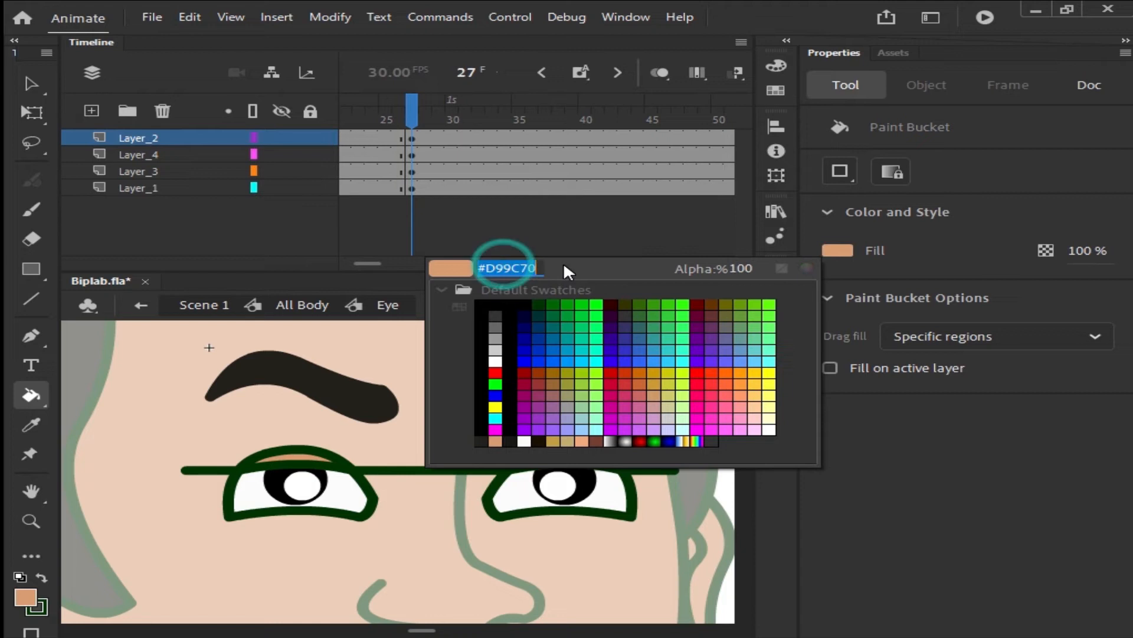
key(BackSpace)
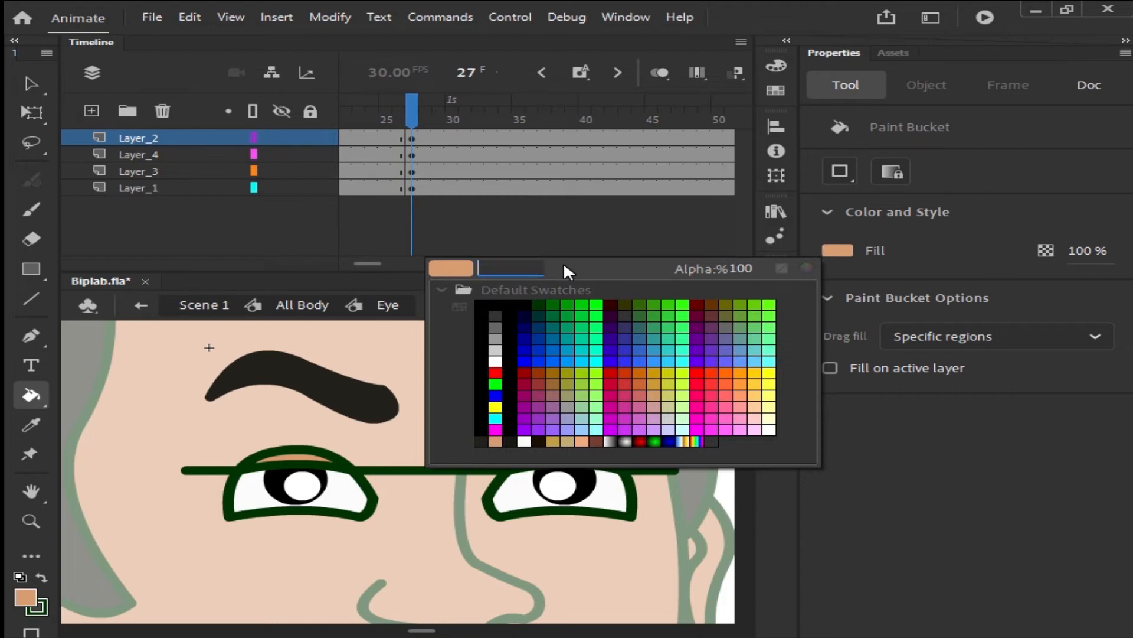
key(ctrl+v)
key(Return)
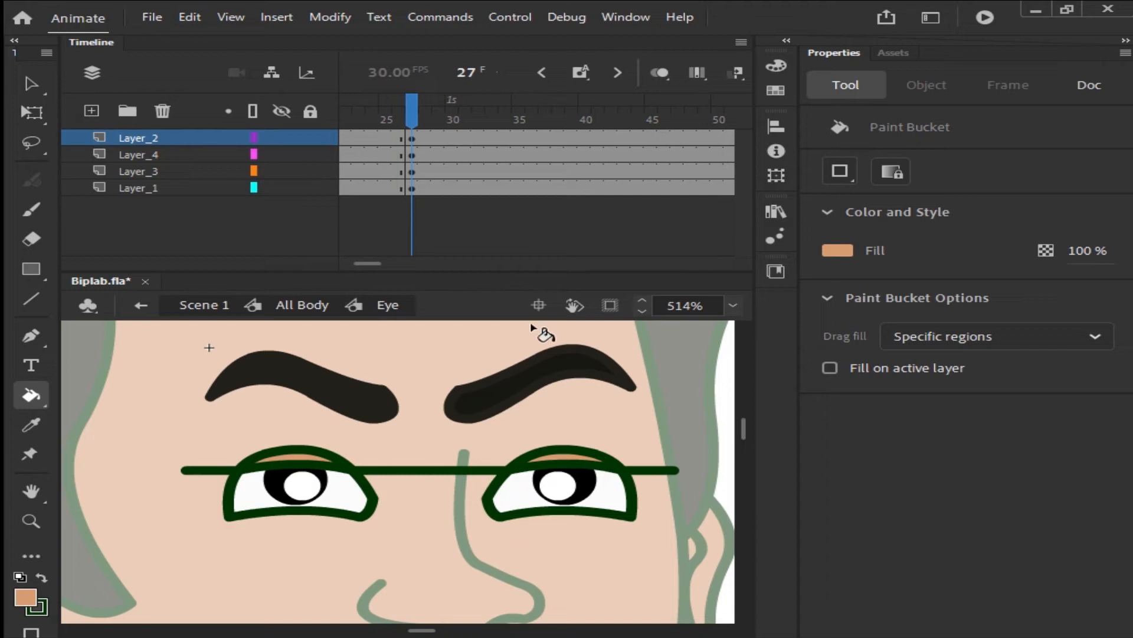
click(303, 457)
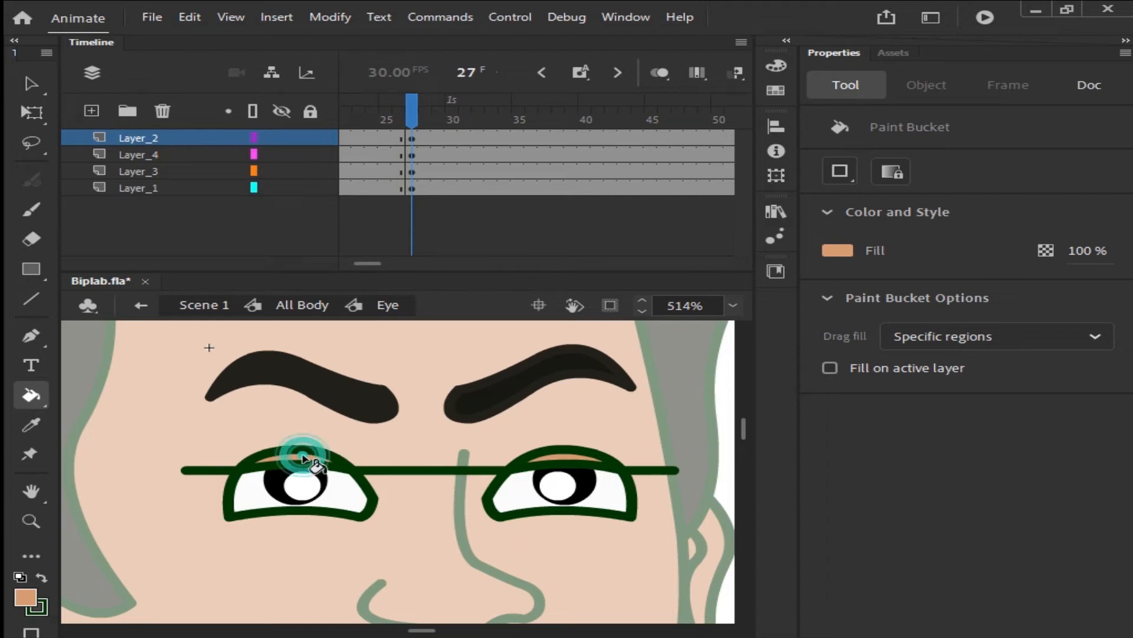
- Fill the right eye's lid area with the skin colour and delete the horizontal line's segments outside both eyes
click(571, 456)
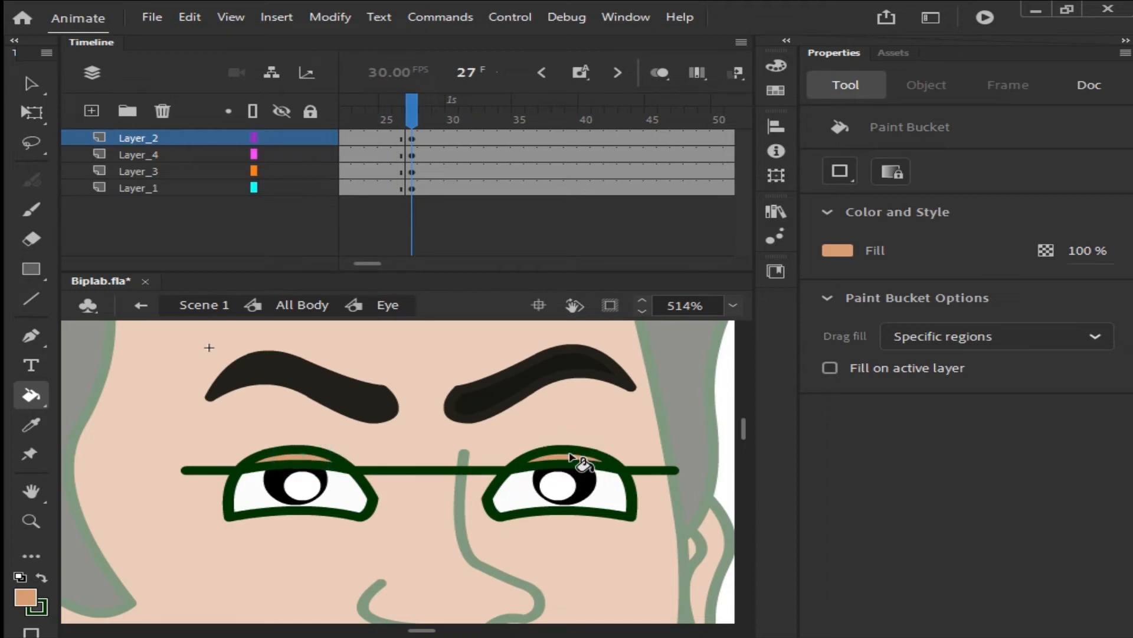
key(v)
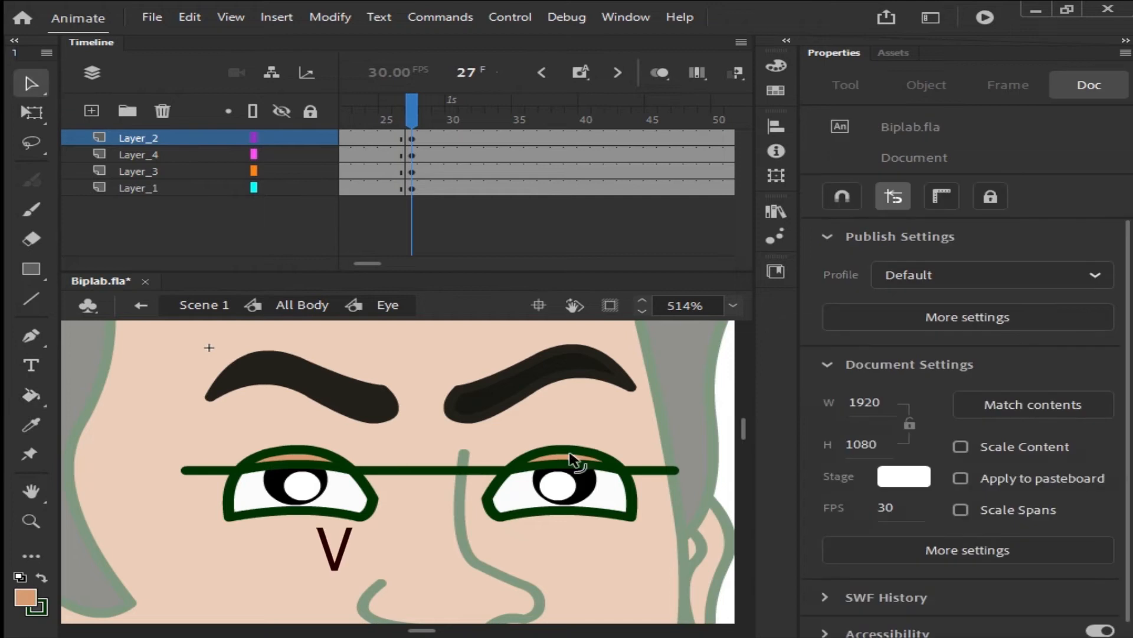
click(434, 471)
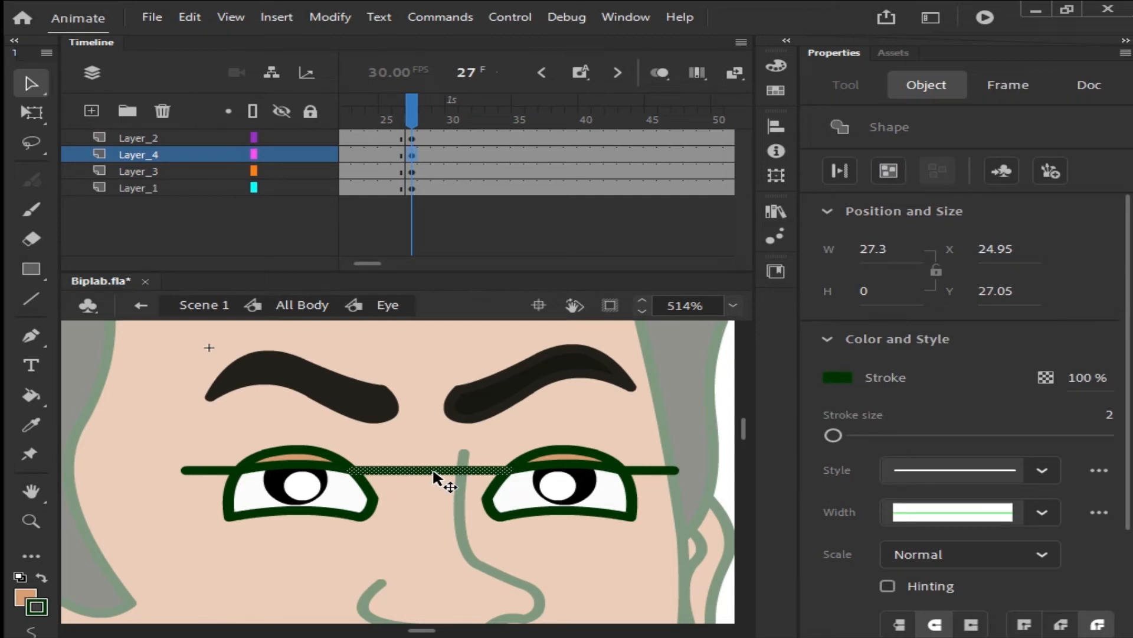
key(Delete)
click(202, 470)
key(Delete)
click(654, 472)
key(Delete)
- Delete the old upper outline segments above the skin-coloured lids of both eyes at frame 27
click(586, 458)
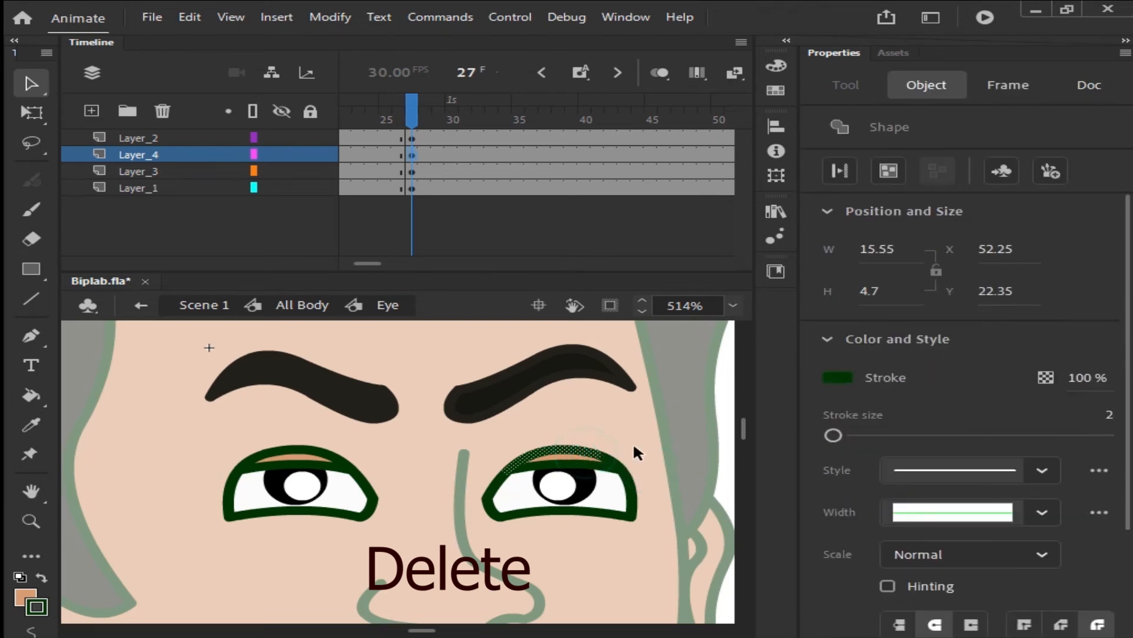
key(Delete)
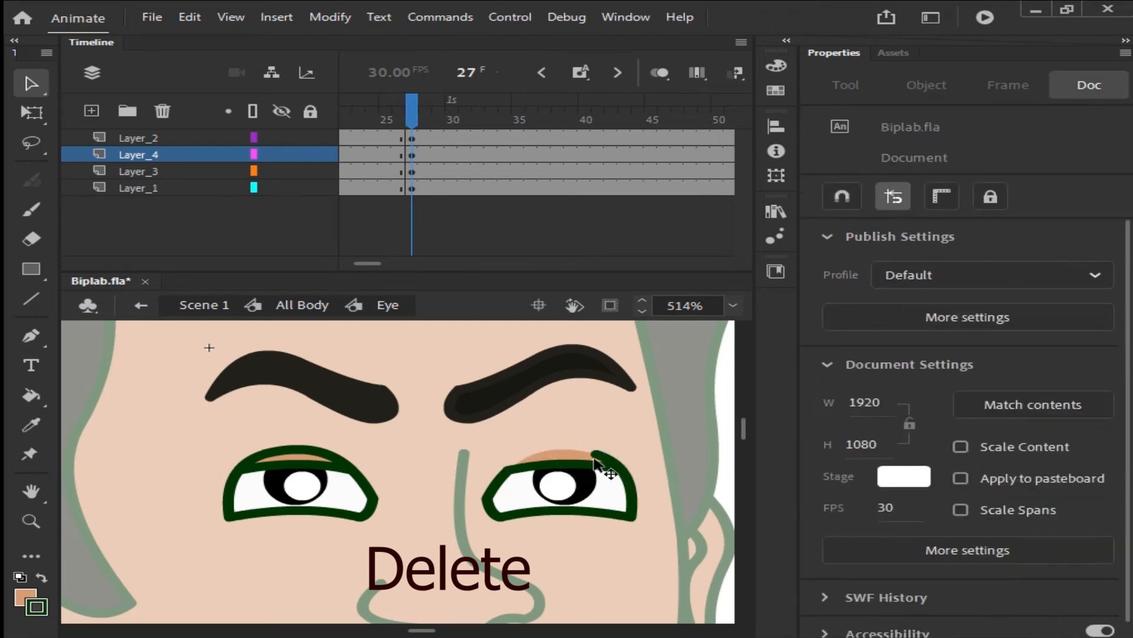
click(608, 461)
key(Delete)
click(314, 451)
key(Delete)
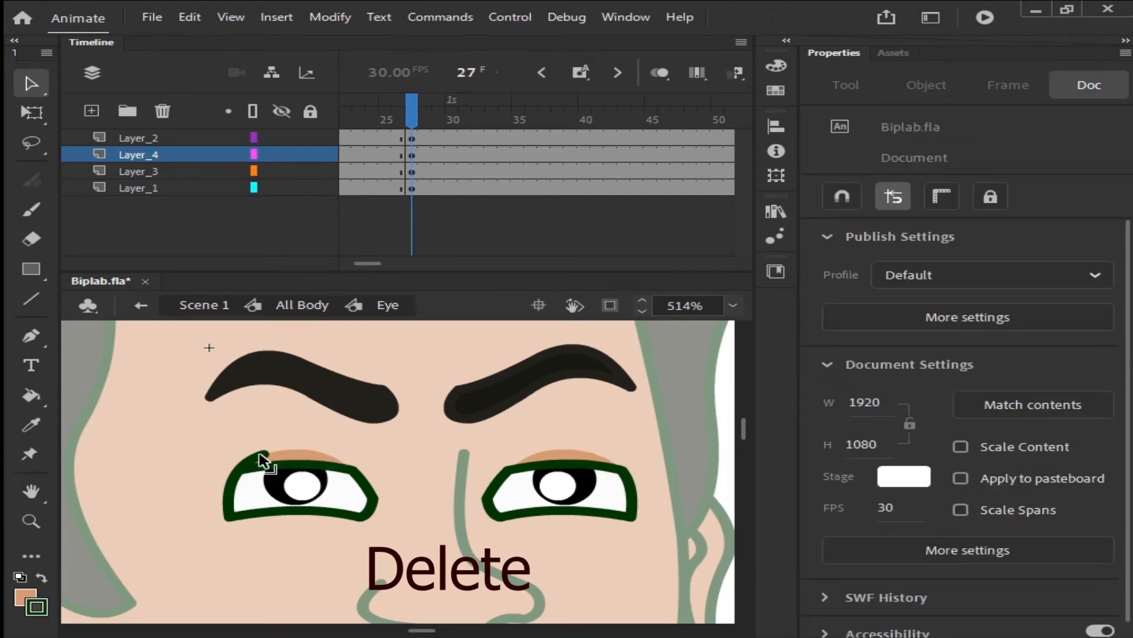
click(264, 461)
key(Delete)
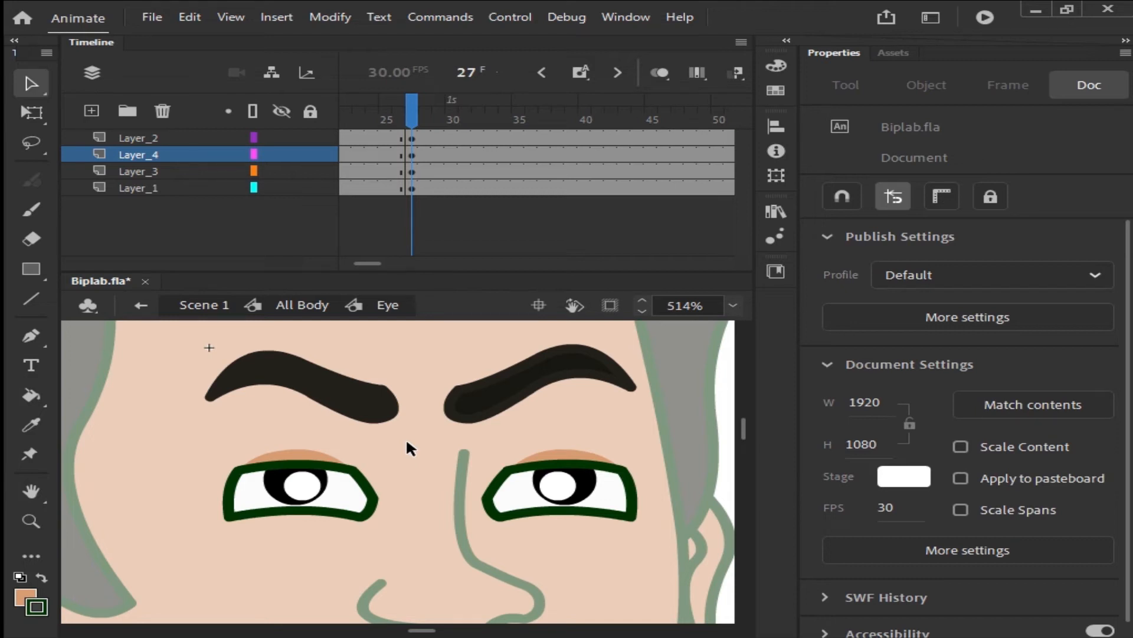
- Go to frame 29 and insert keyframes there on all four layers
drag(398, 118, 416, 135)
click(484, 67)
key(BackSpace)
text(29)
key(Return)
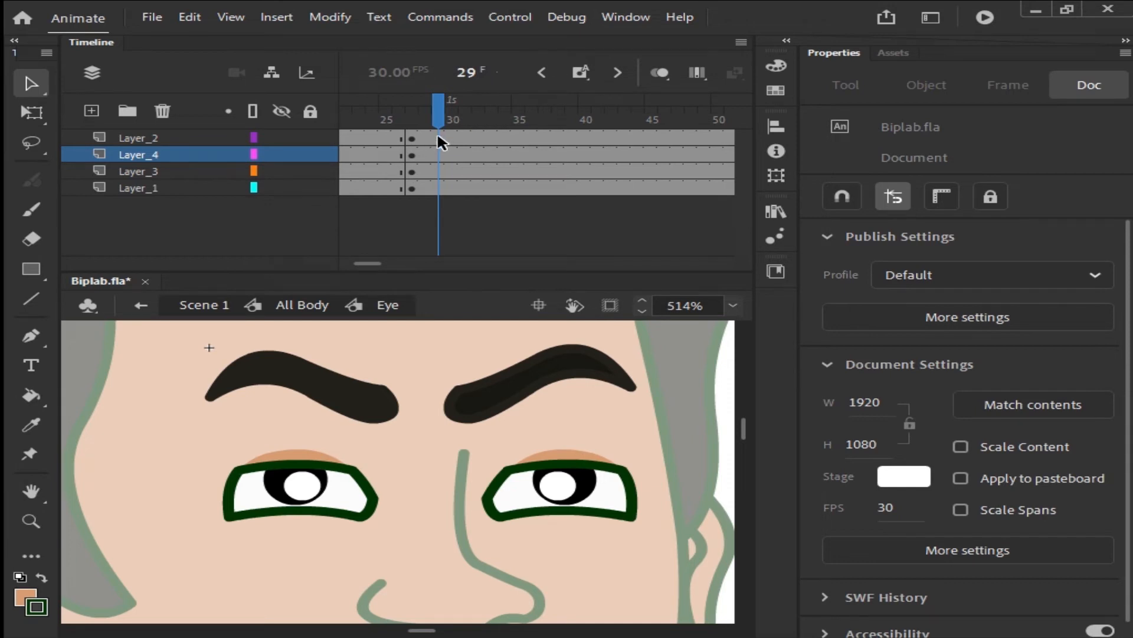
click(438, 171)
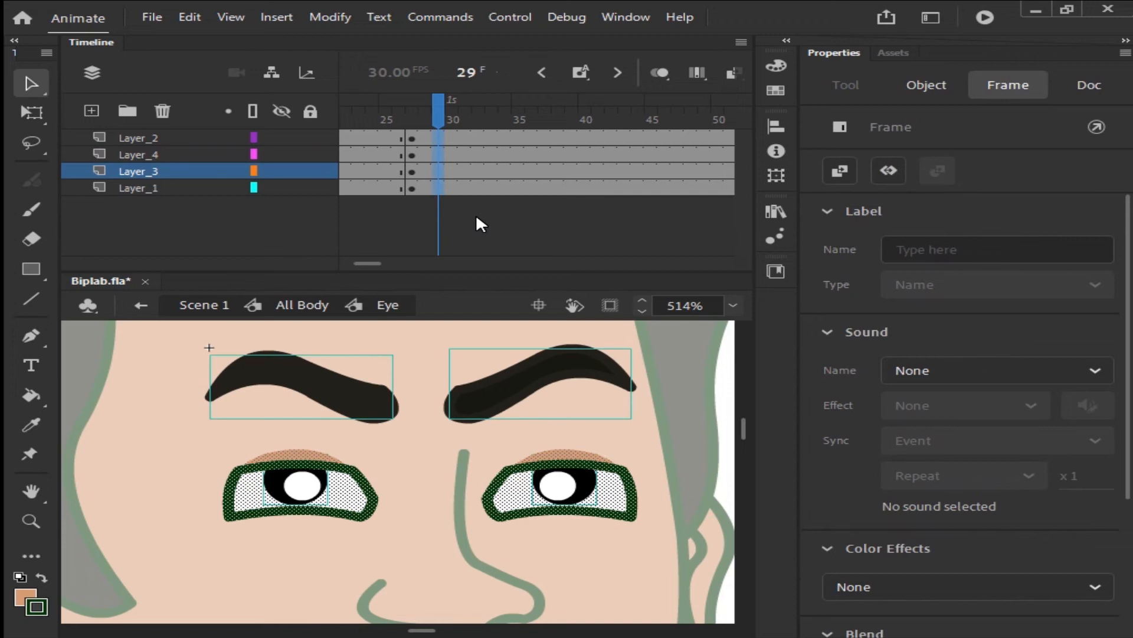
key(F6)
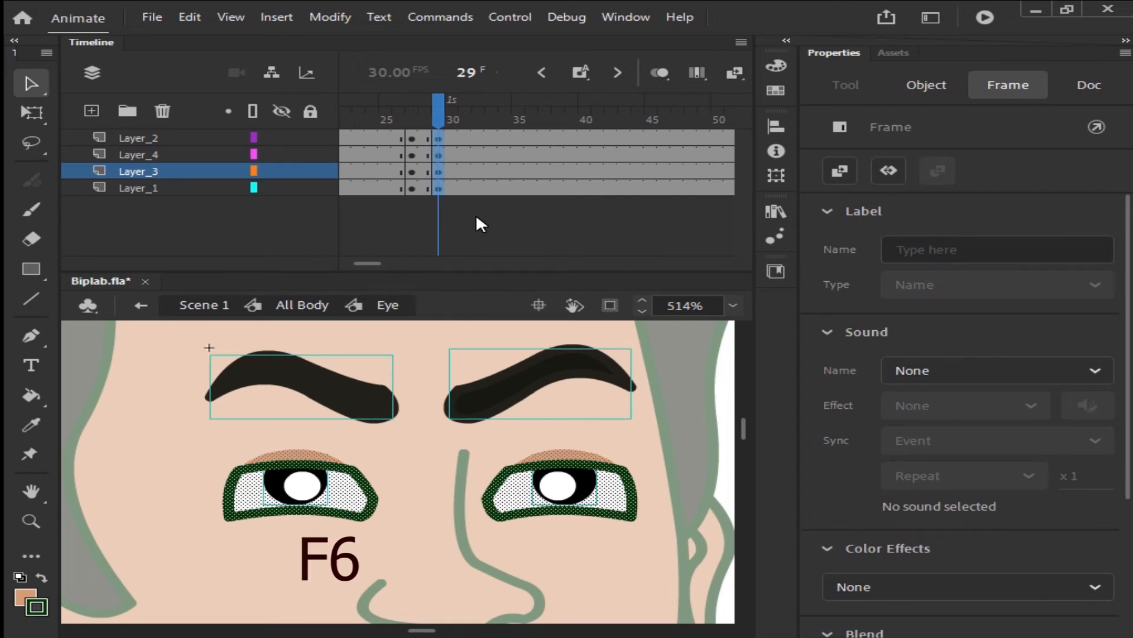
click(477, 217)
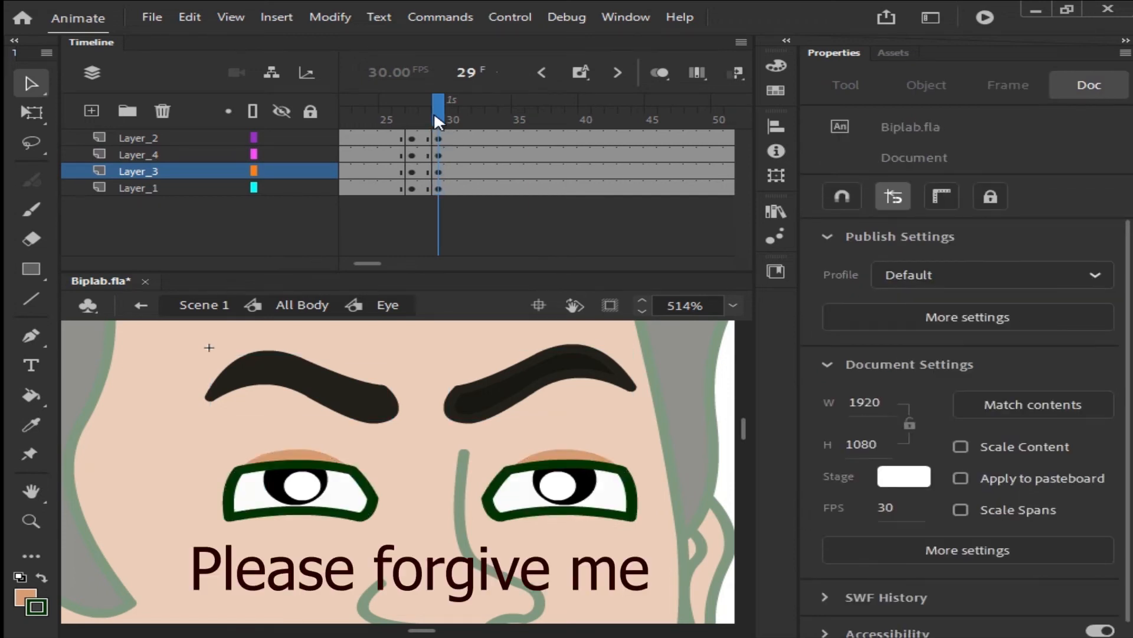
- Return to frame 27 and nudge both eyebrows down together to Y 0.4
drag(434, 112, 411, 111)
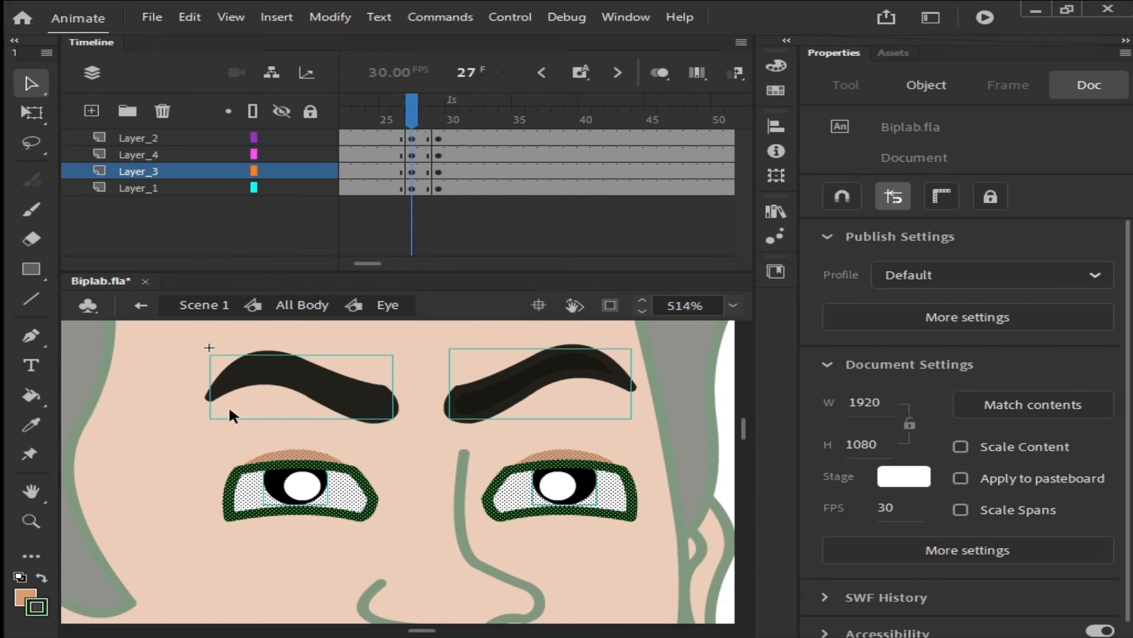
click(165, 405)
click(317, 386)
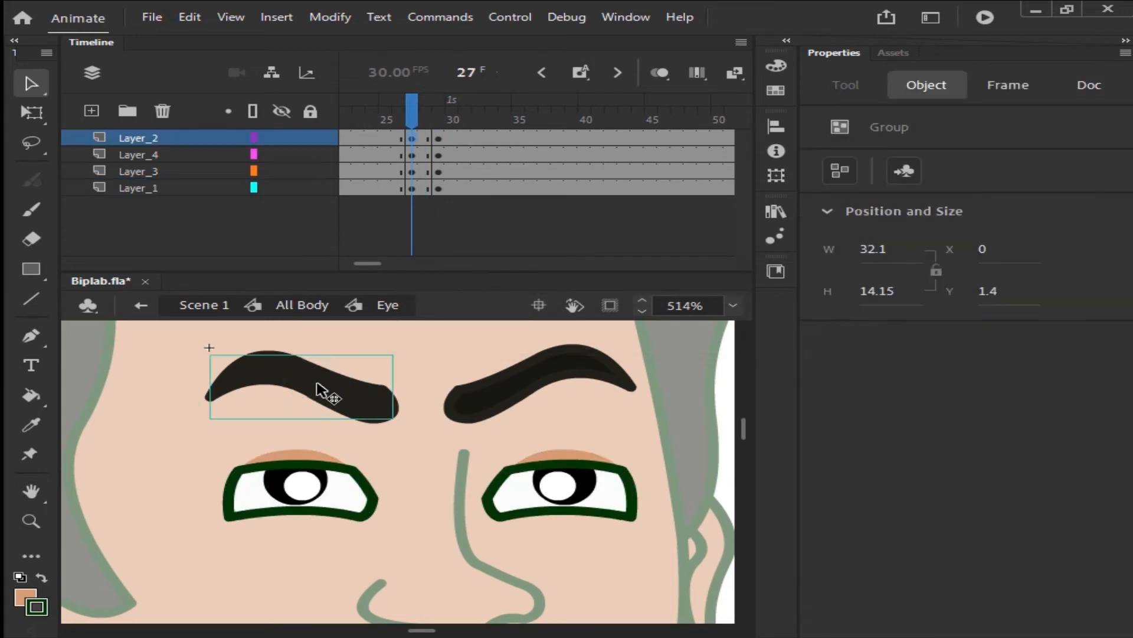
key(shift)
shift+click(521, 381)
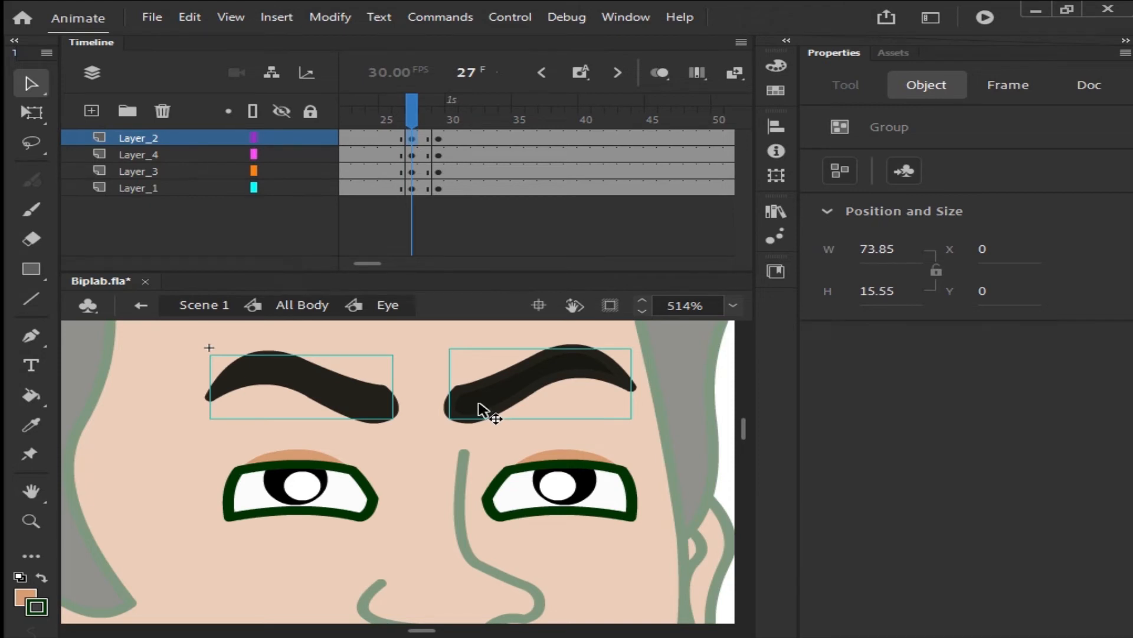
key(Down)
key(Down)
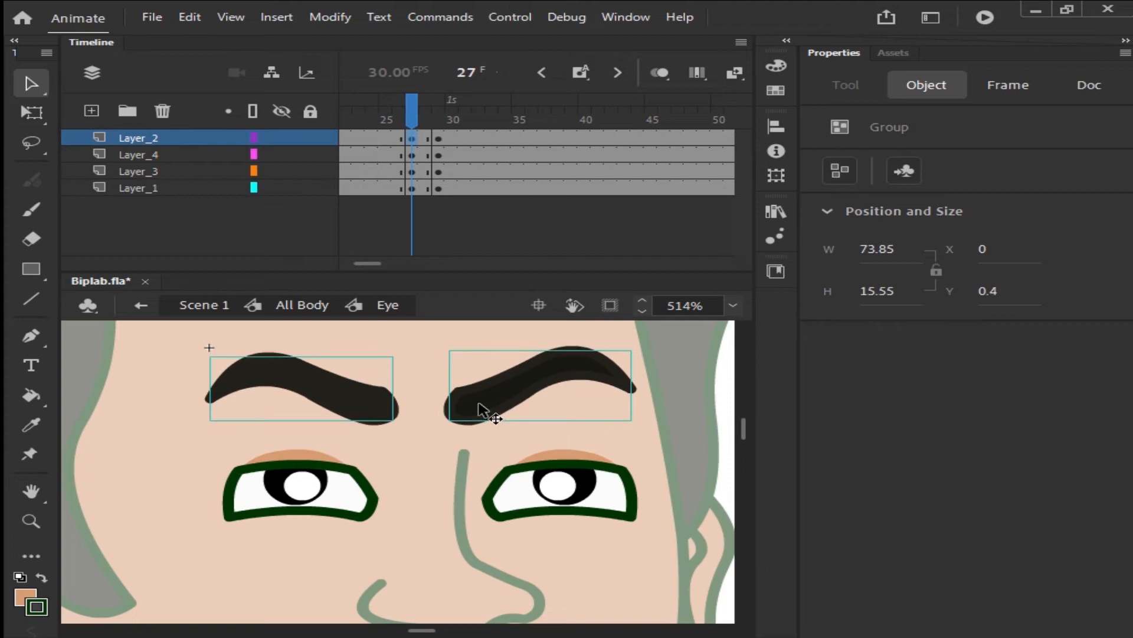
- At frame 29 on Layer_4, draw a horizontal line across the lower part of both eyes with the Line tool
drag(418, 121, 447, 148)
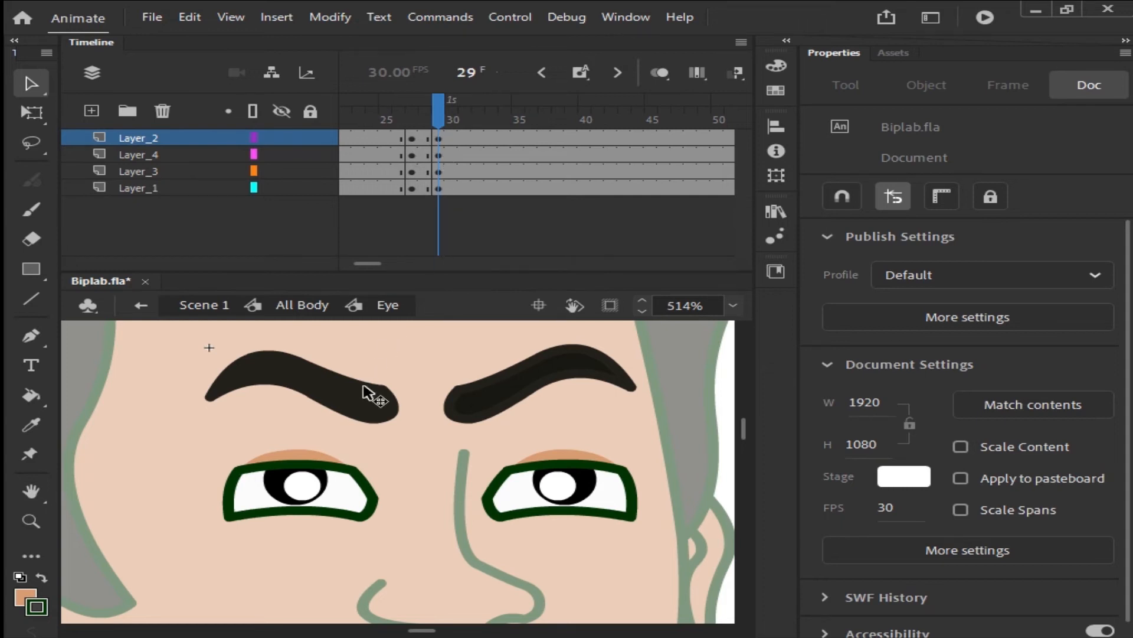
click(132, 153)
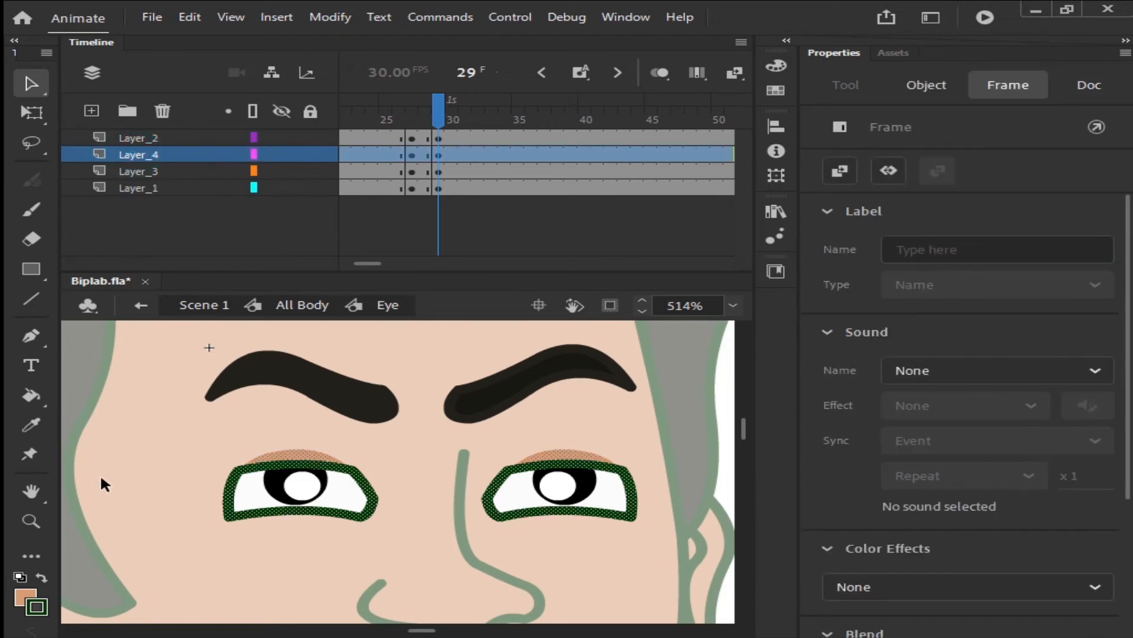
click(125, 469)
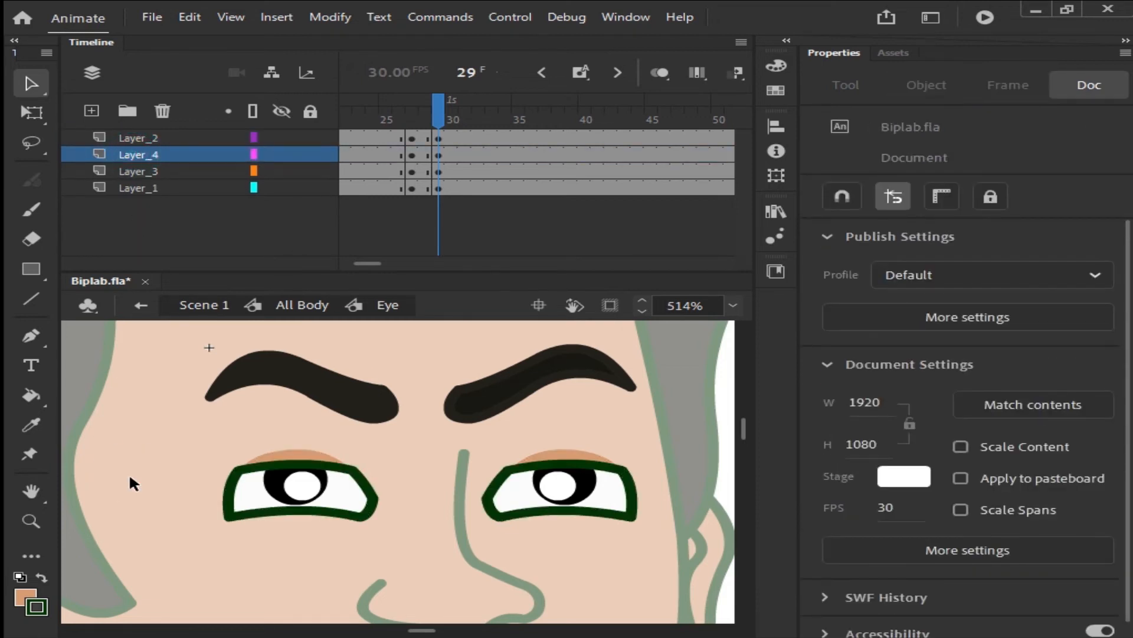
key(n)
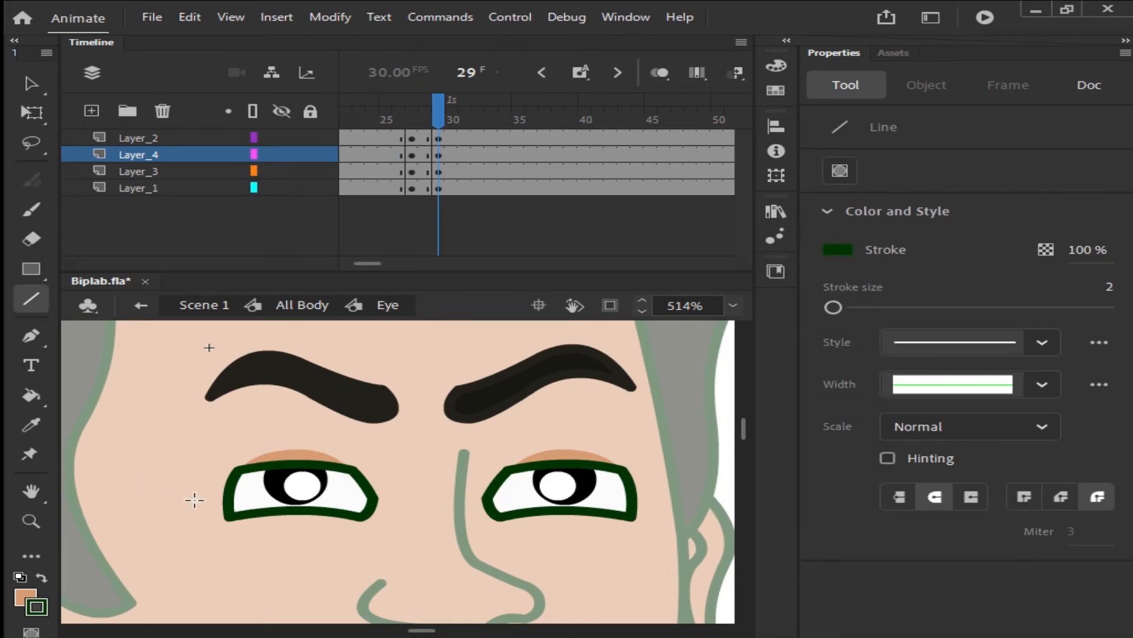
drag(195, 500, 661, 477)
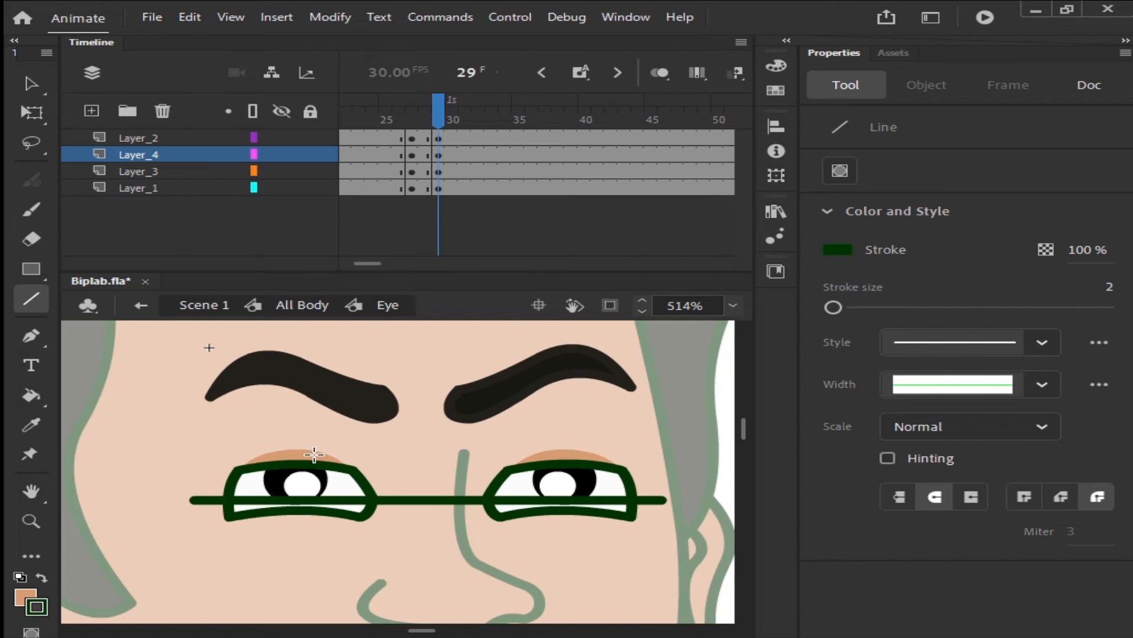
- Bend the new line slightly upward inside each eye to form the lowered lid edges
key(v)
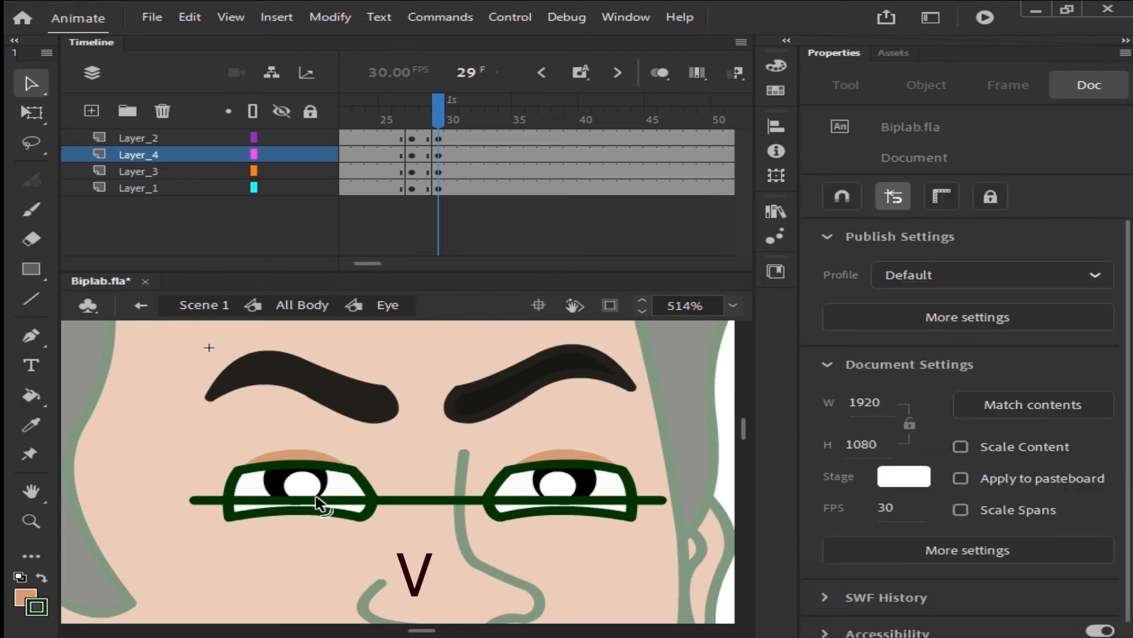
drag(315, 496, 314, 487)
drag(568, 497, 567, 490)
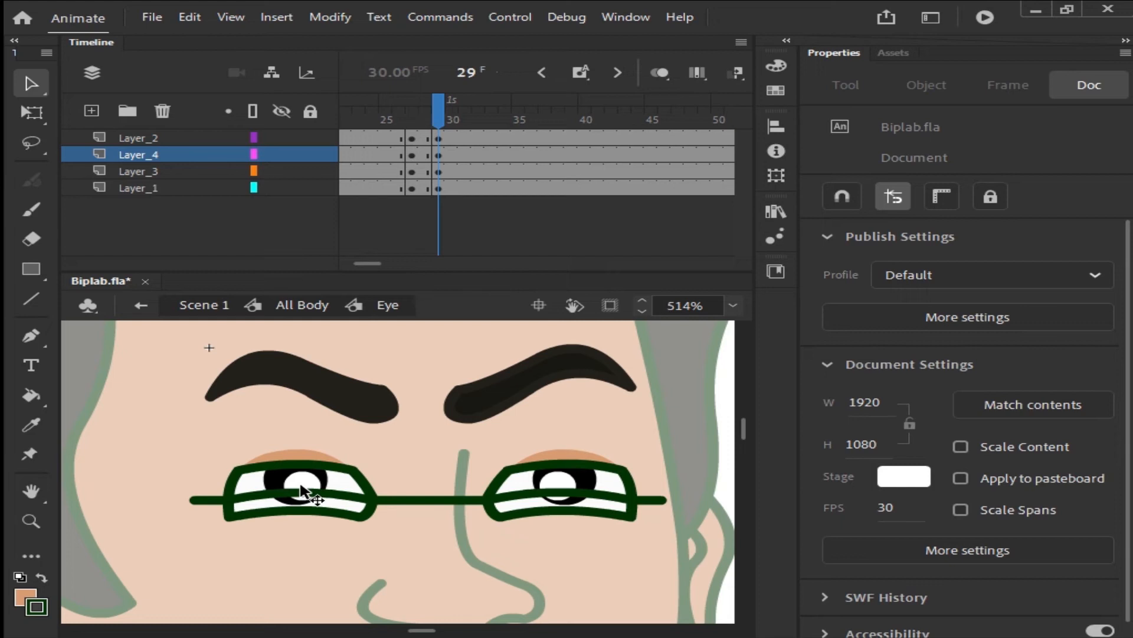
- Delete the three segments of the new line that lie outside and between the eyes at frame 29
click(196, 500)
key(Delete)
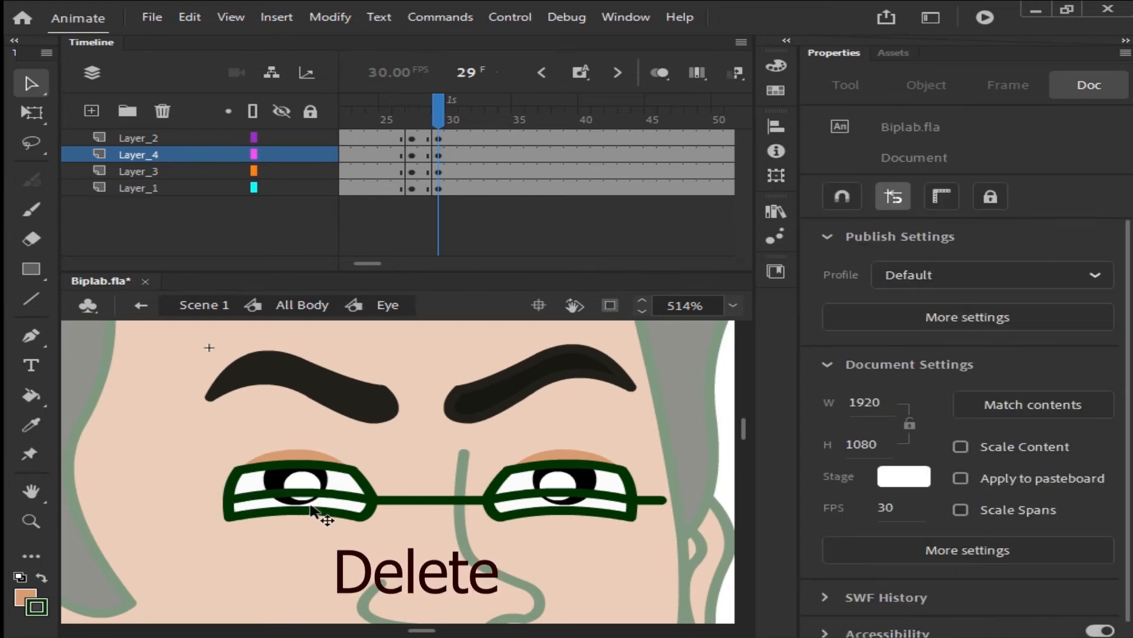
click(402, 501)
key(Delete)
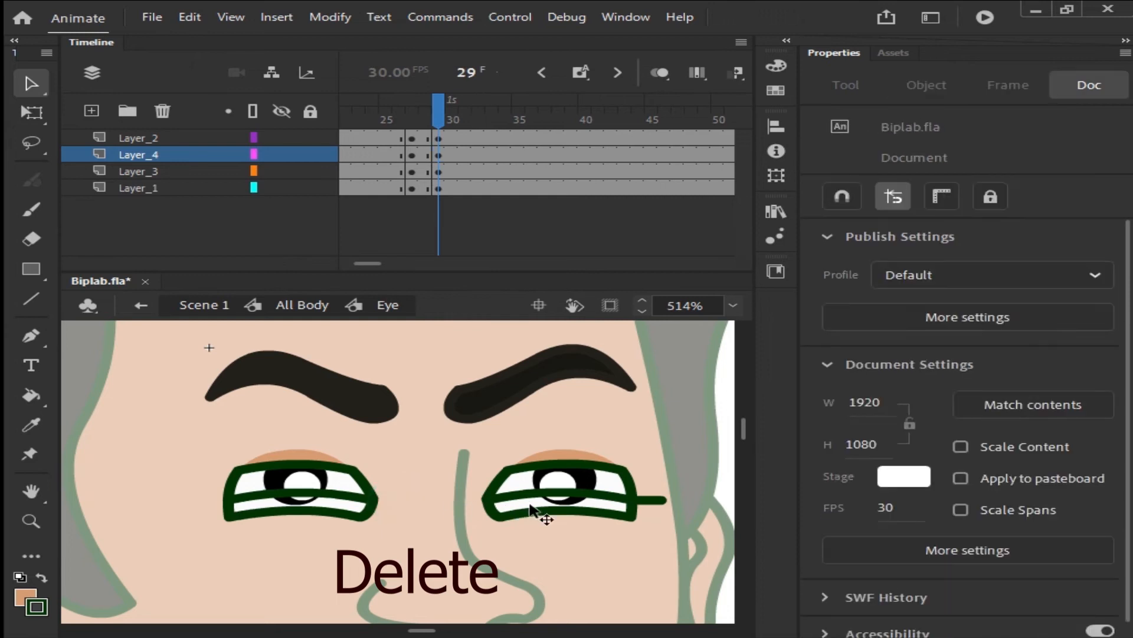
click(657, 502)
key(Delete)
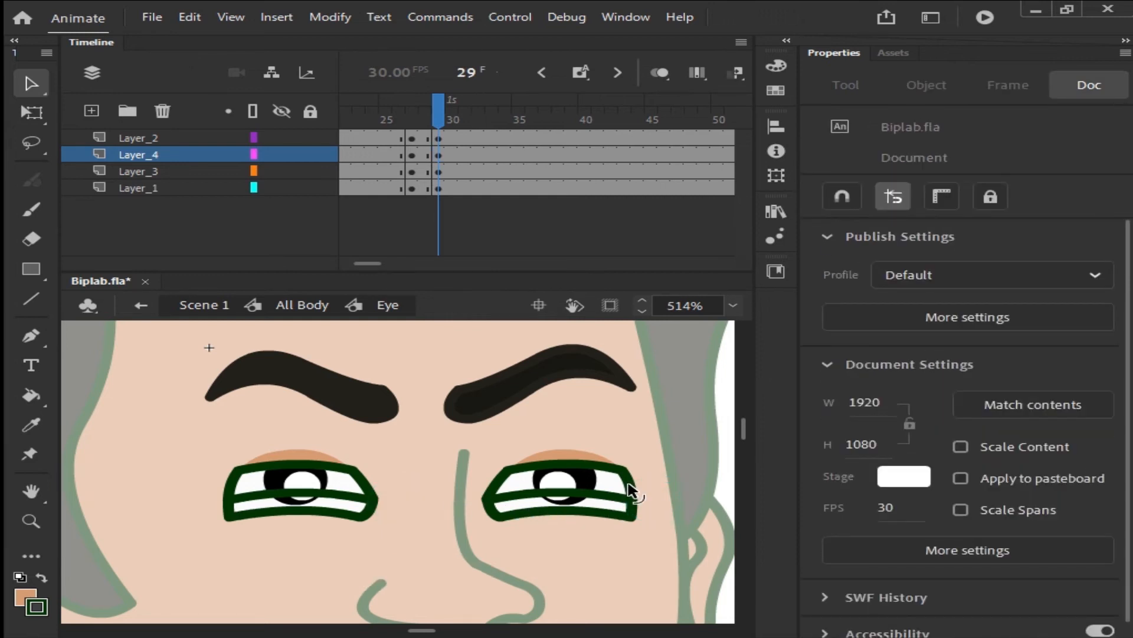
- Fill the areas above the curved lid edges in both eyes with the skin colour using the Paint Bucket
key(k)
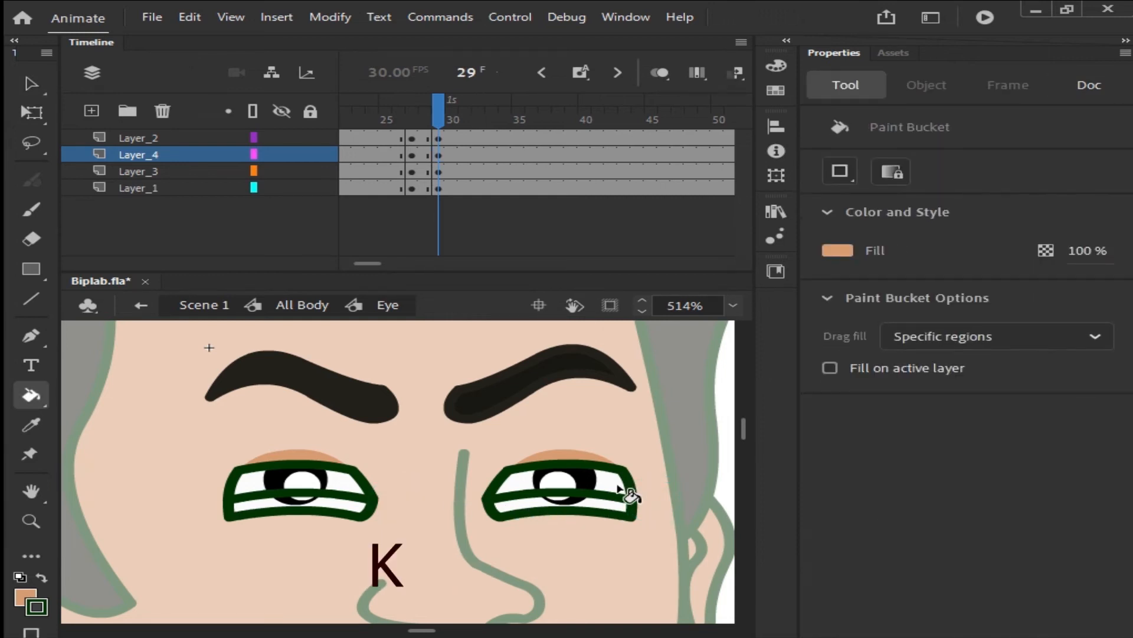
click(590, 485)
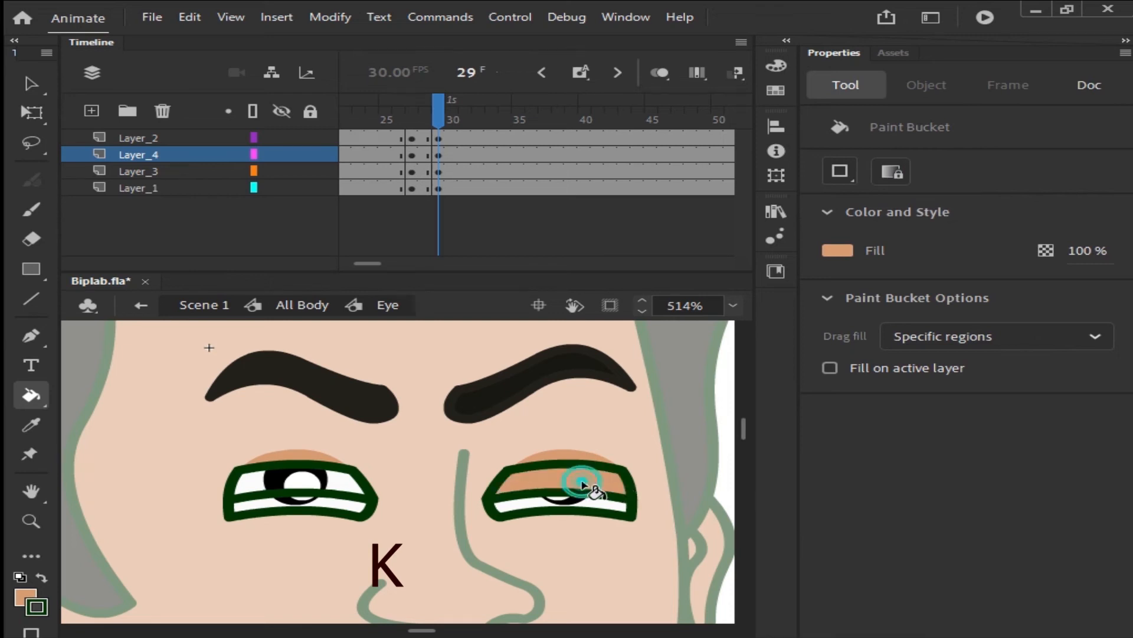
click(306, 485)
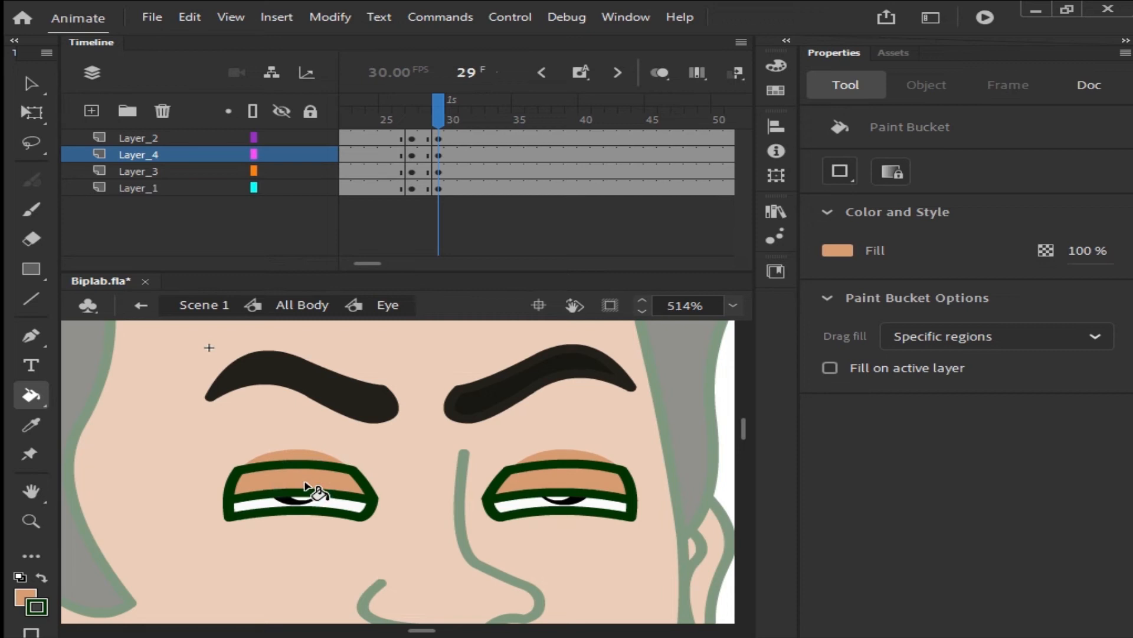
- Delete the upper and side outline segments around the filled lids of both eyes at frame 29
key(v)
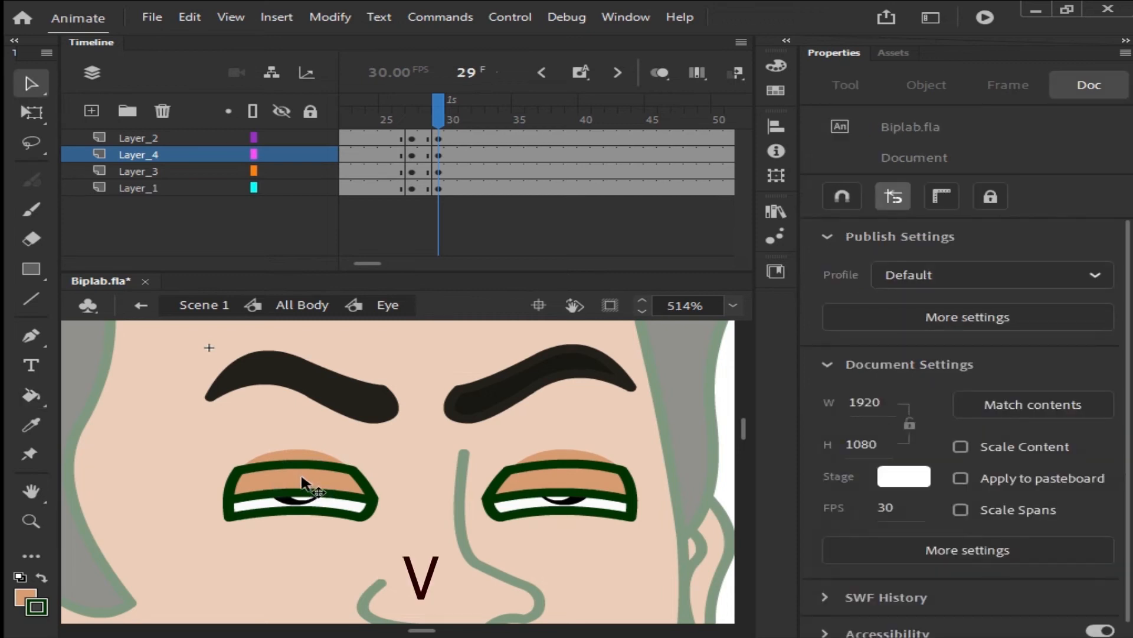
click(309, 464)
key(Delete)
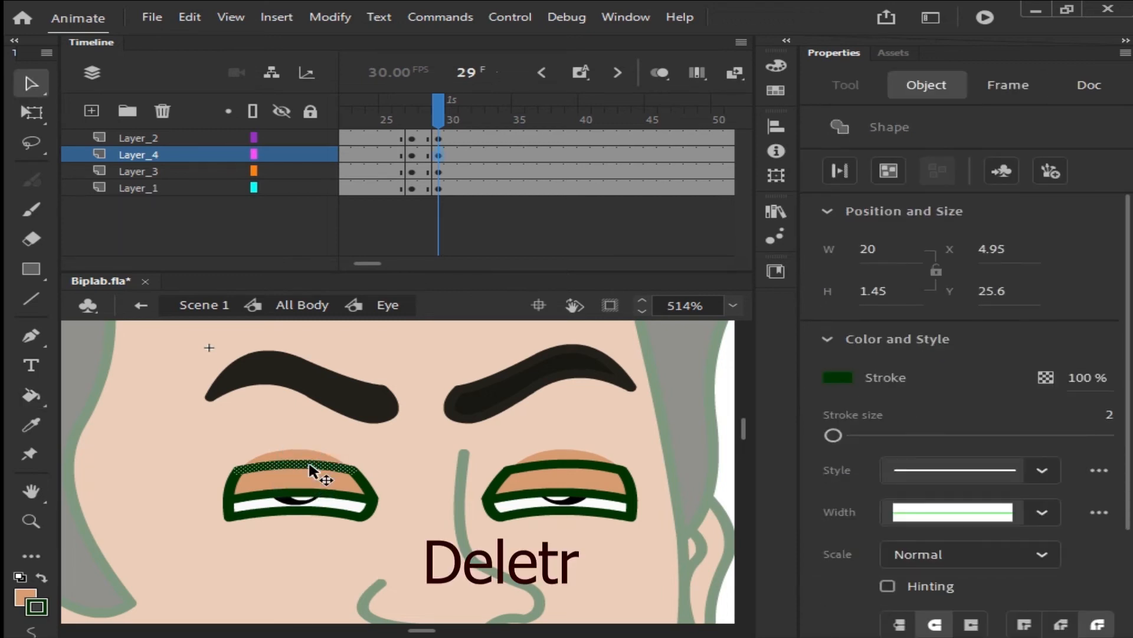
click(232, 485)
key(Delete)
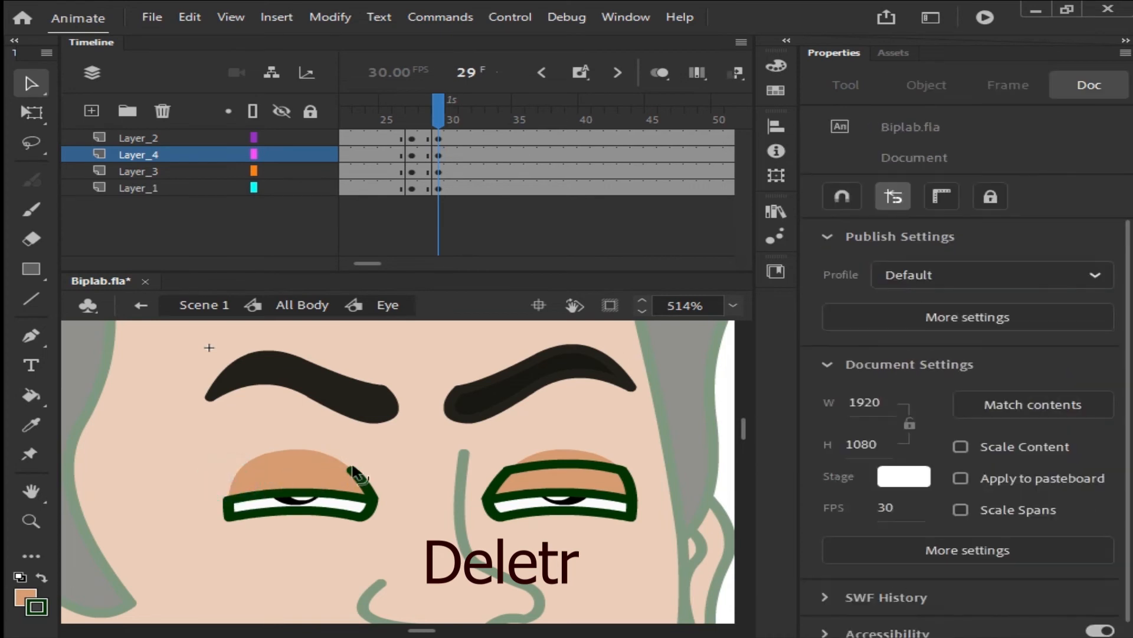
click(499, 483)
key(Delete)
click(527, 470)
key(Delete)
click(628, 476)
key(Delete)
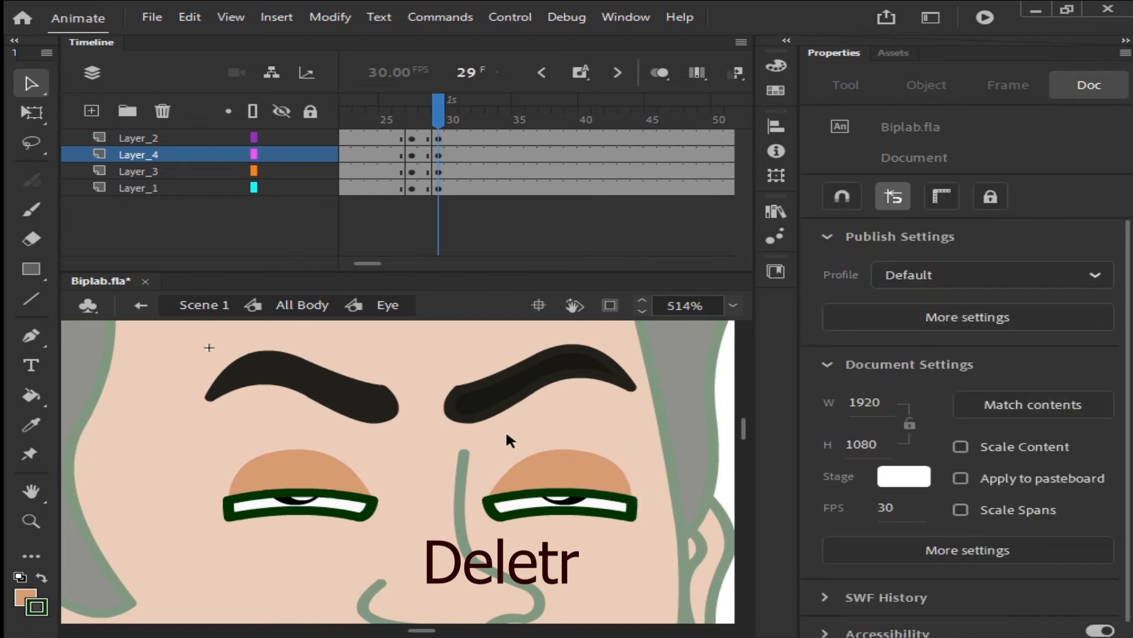
- Select both eyebrows at frame 29 and nudge them down together to Y 0.6
click(319, 393)
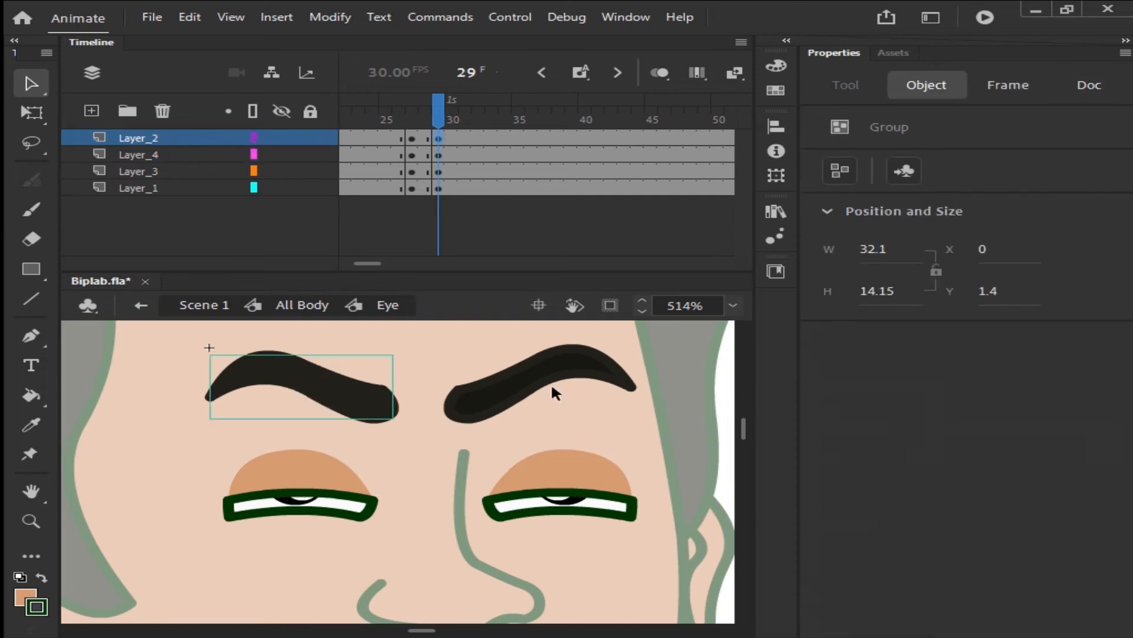
shift+click(550, 380)
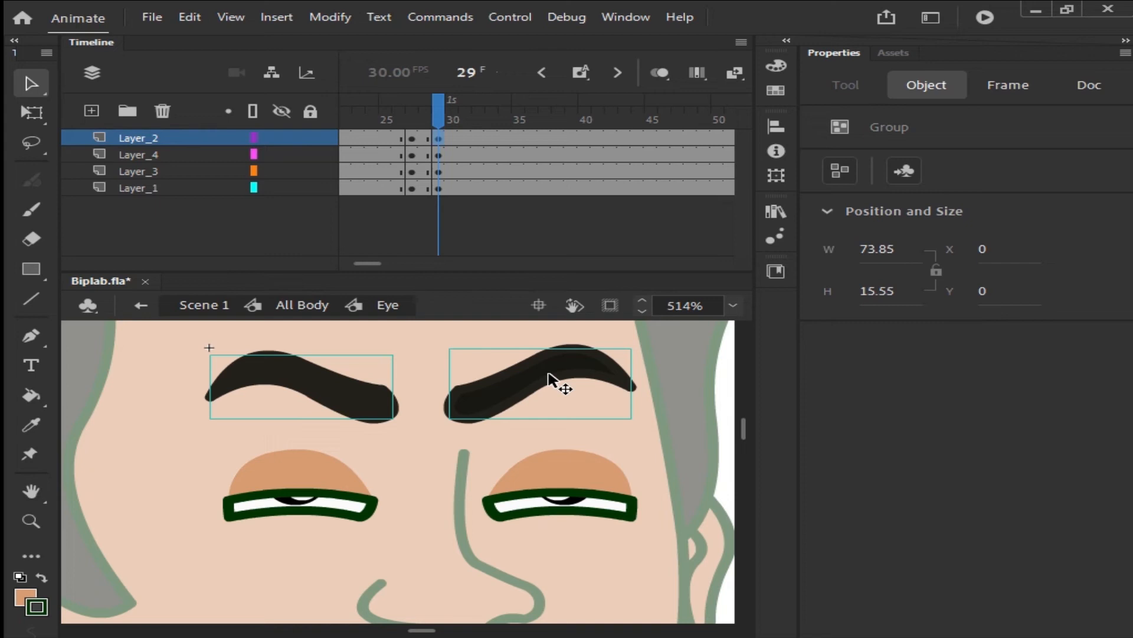
key(Down)
key(Down)
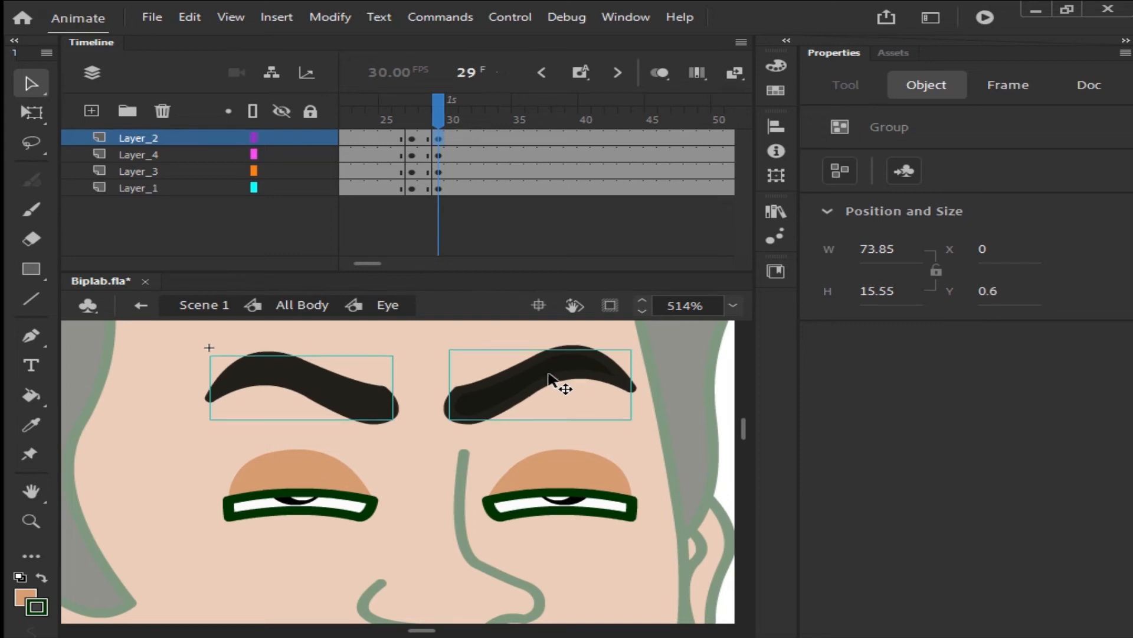
- Nudge both eyebrows at frame 29 slightly further down and compare the pose with frame 27
key(Down)
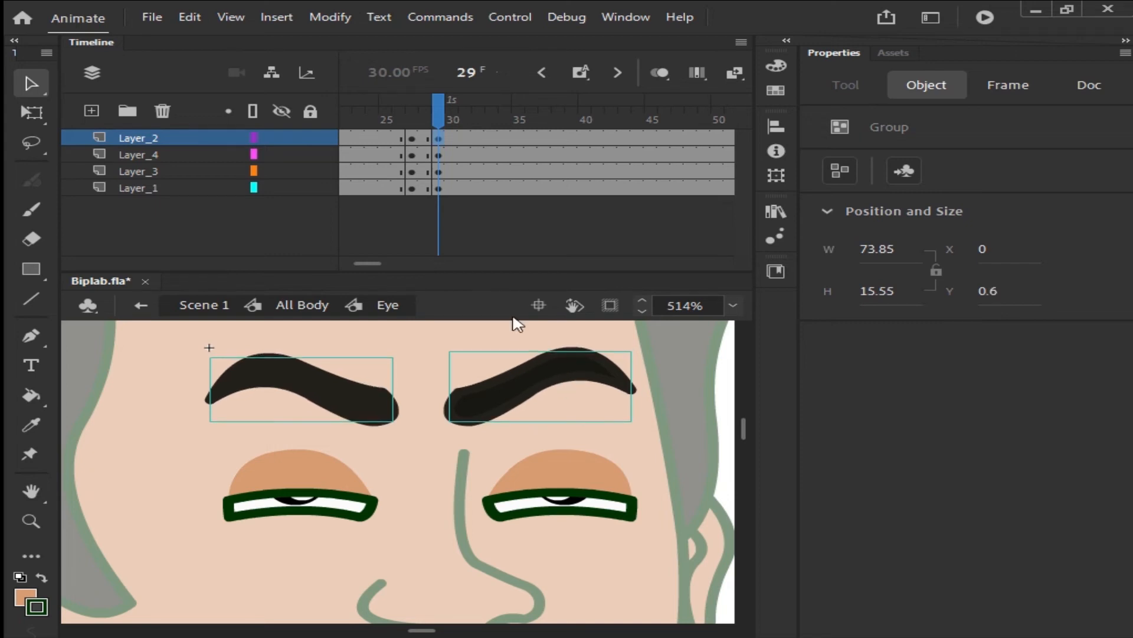
click(412, 102)
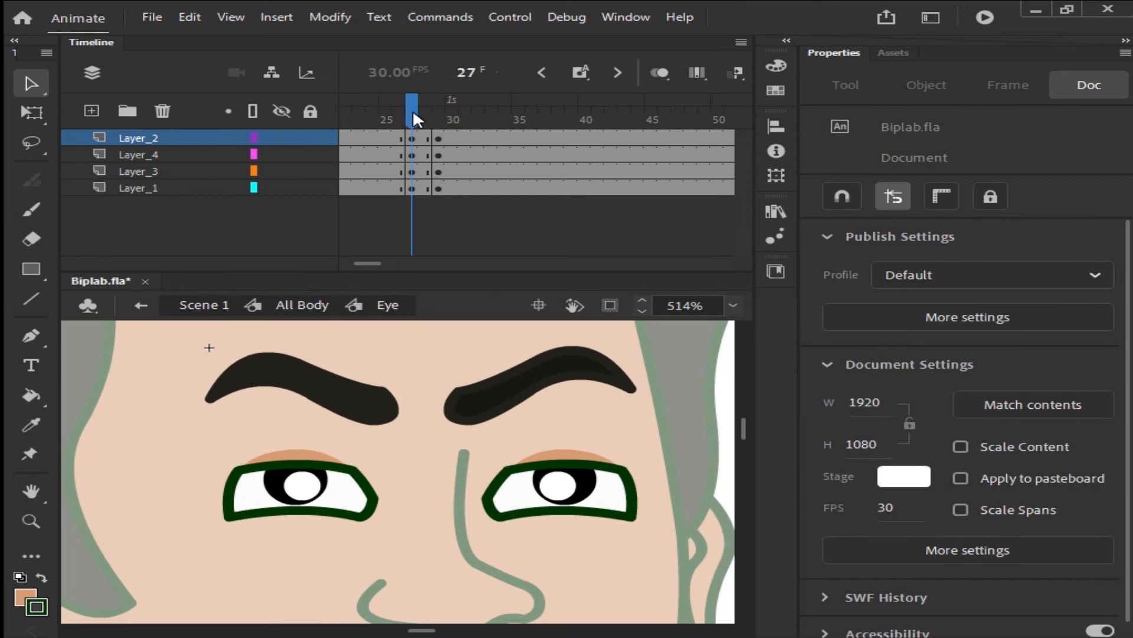
drag(413, 109, 438, 109)
- Insert a keyframe at frame 31 on all four layers of the Eye symbol
click(467, 72)
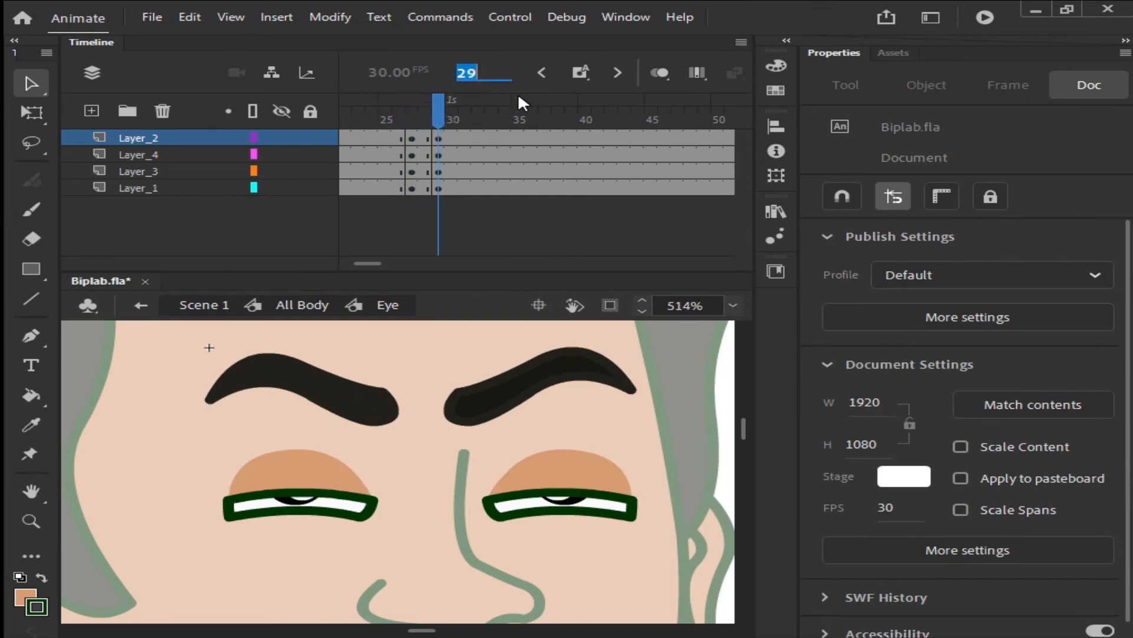
text(31)
key(Return)
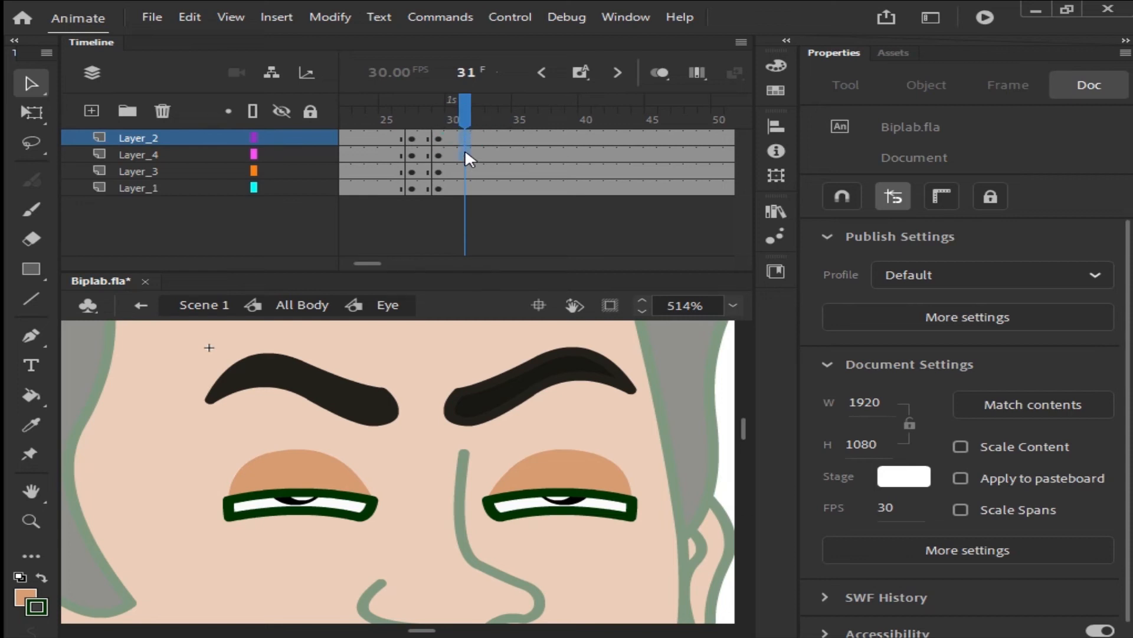
click(465, 170)
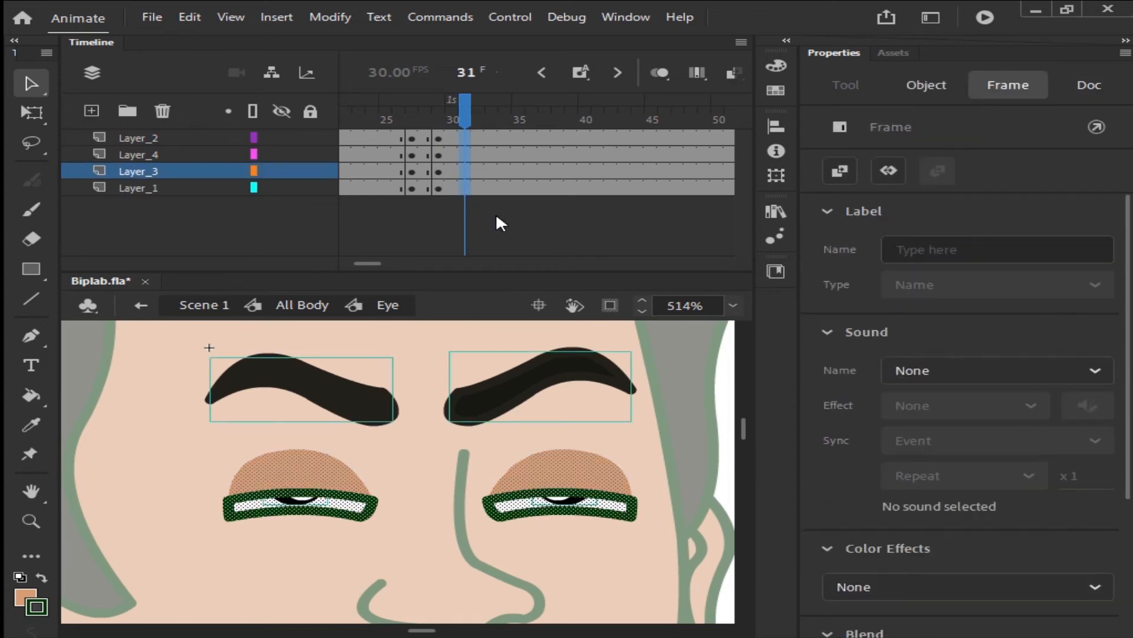
key(F6)
click(492, 228)
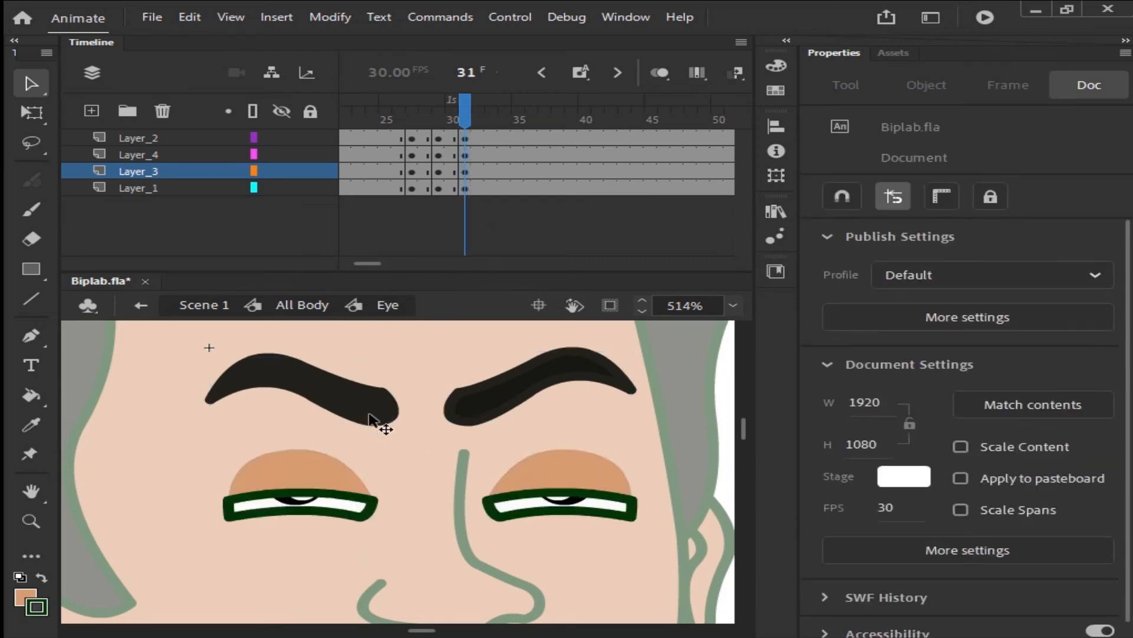
- Select both eyebrows at frame 31 and nudge them down together to Y 1
click(354, 407)
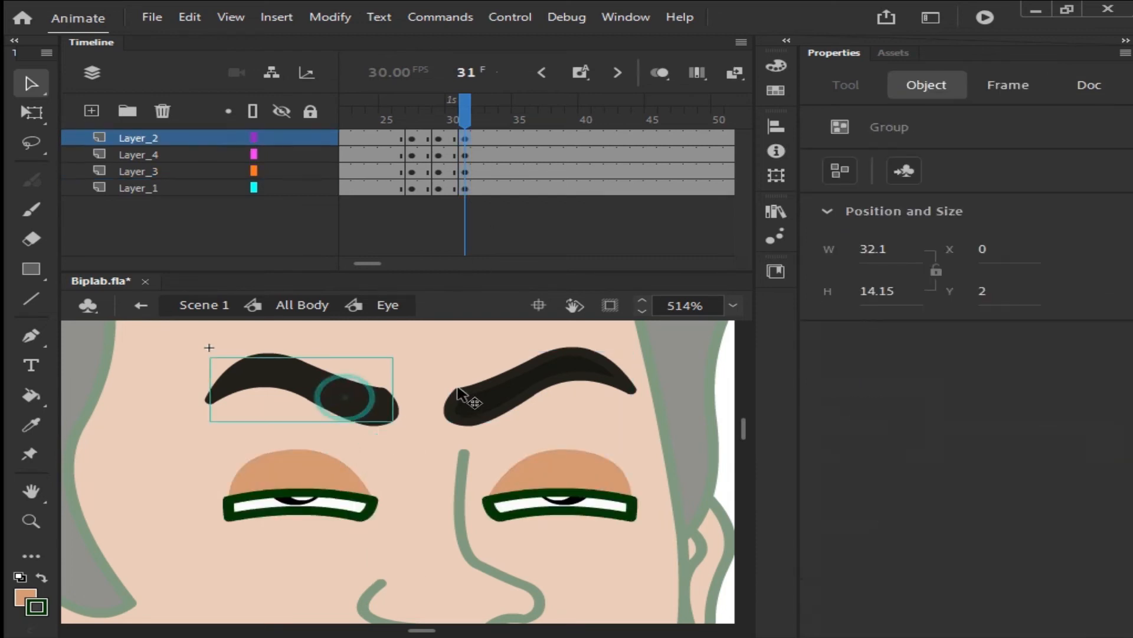
shift+click(506, 381)
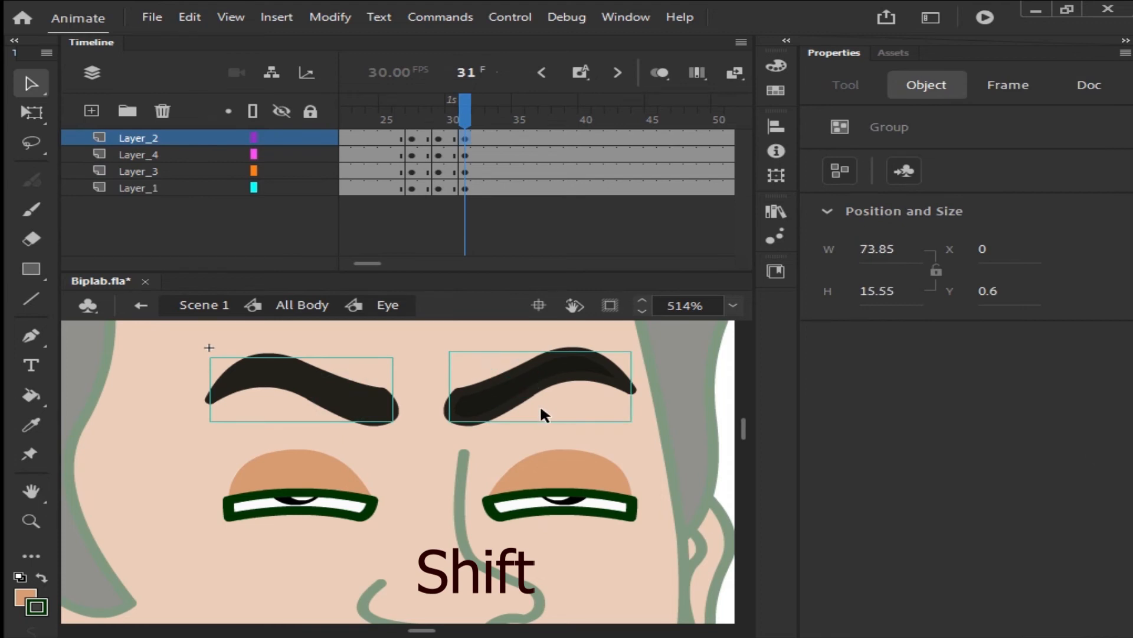
key(Down)
key(Down)
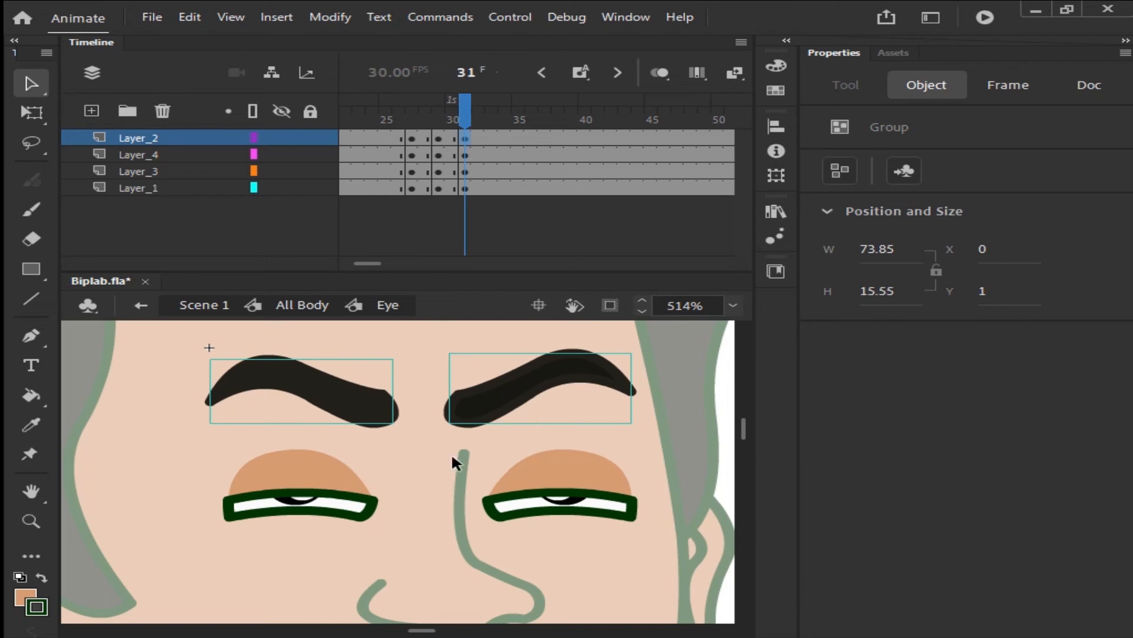
click(437, 457)
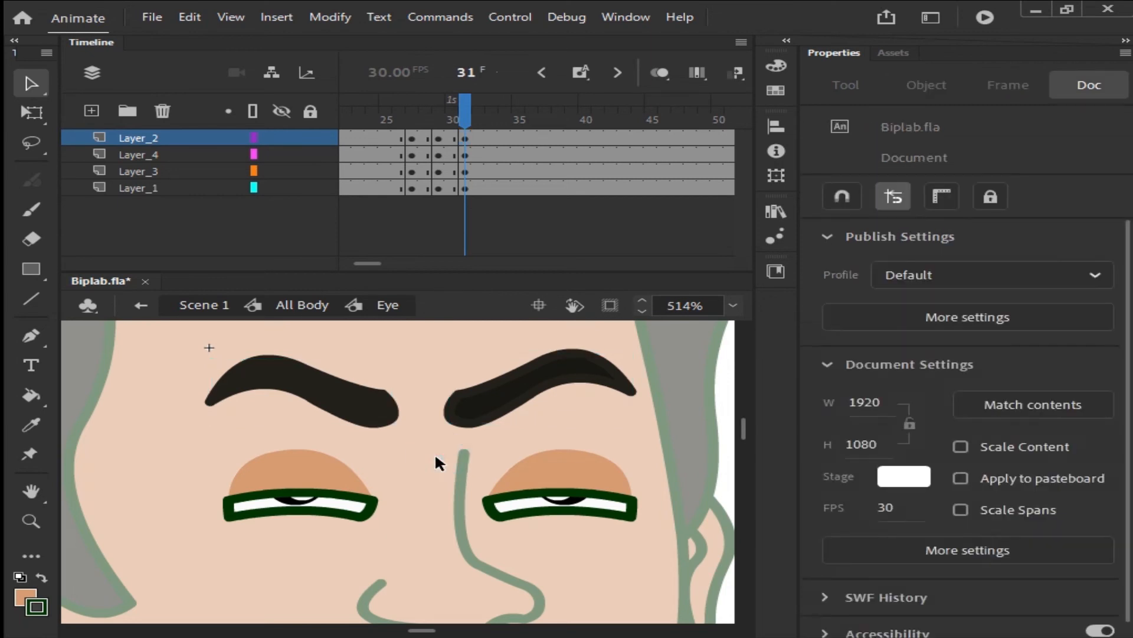
- Fill the remaining openings of both eyes at frame 31 with the skin colour using the Paint Bucket
key(k)
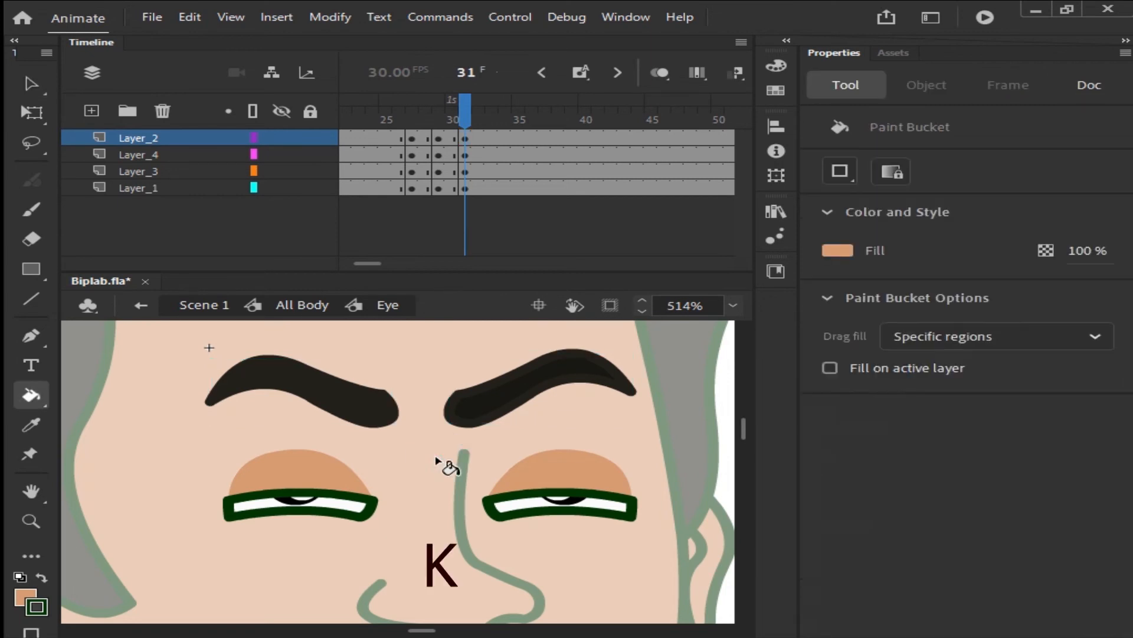
click(300, 500)
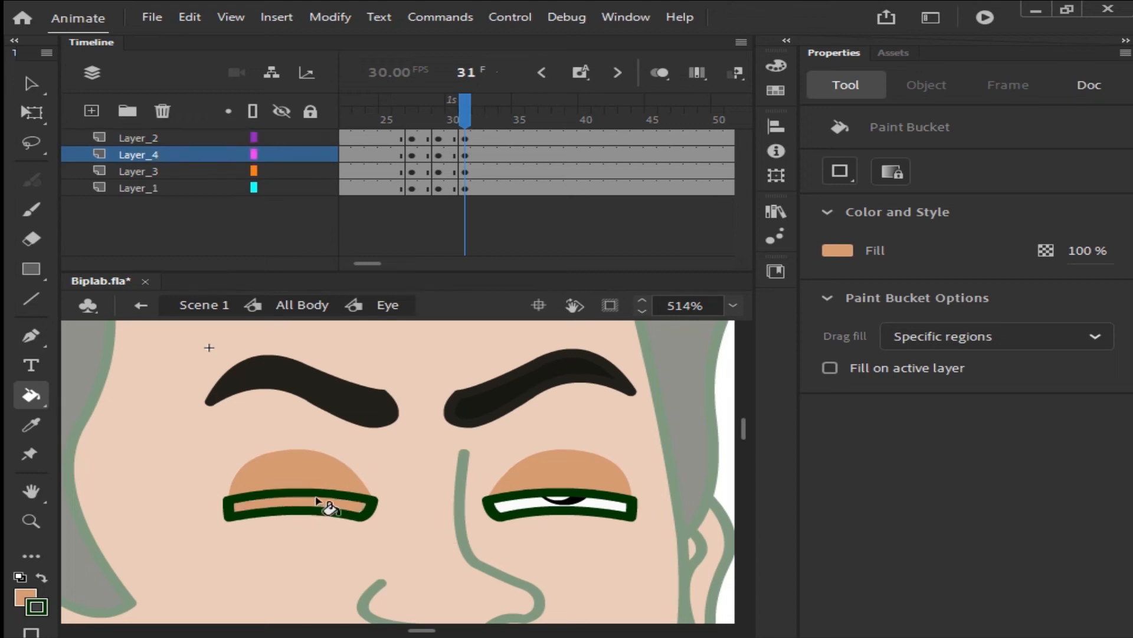
click(562, 495)
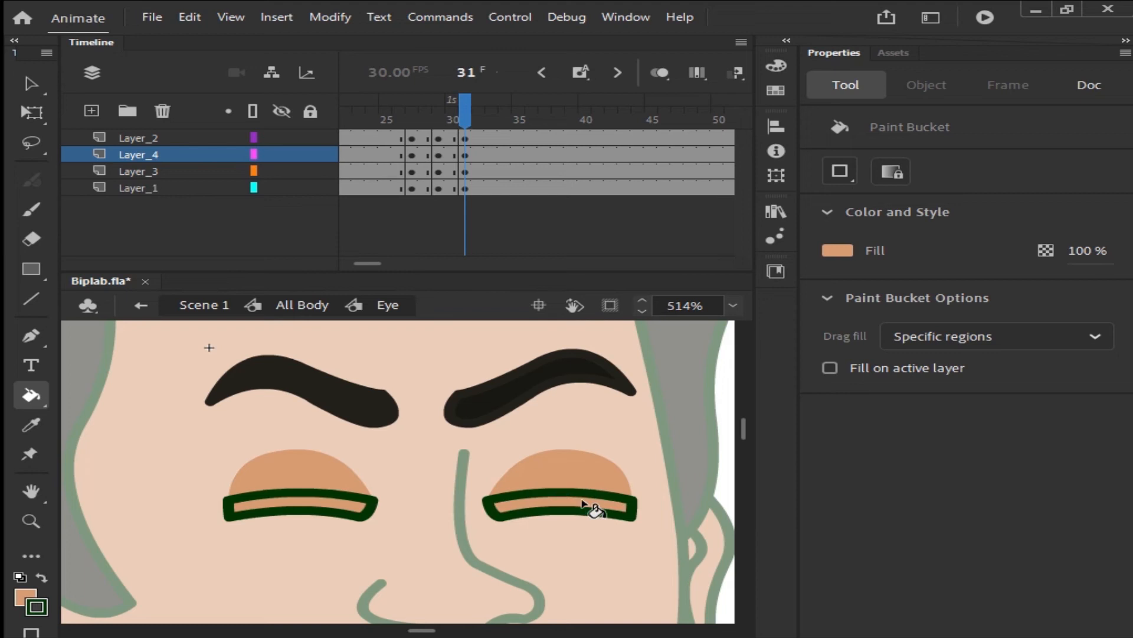
- Delete the upper and side outline segments of both eyes at frame 31, keeping only the lower lid lines
key(v)
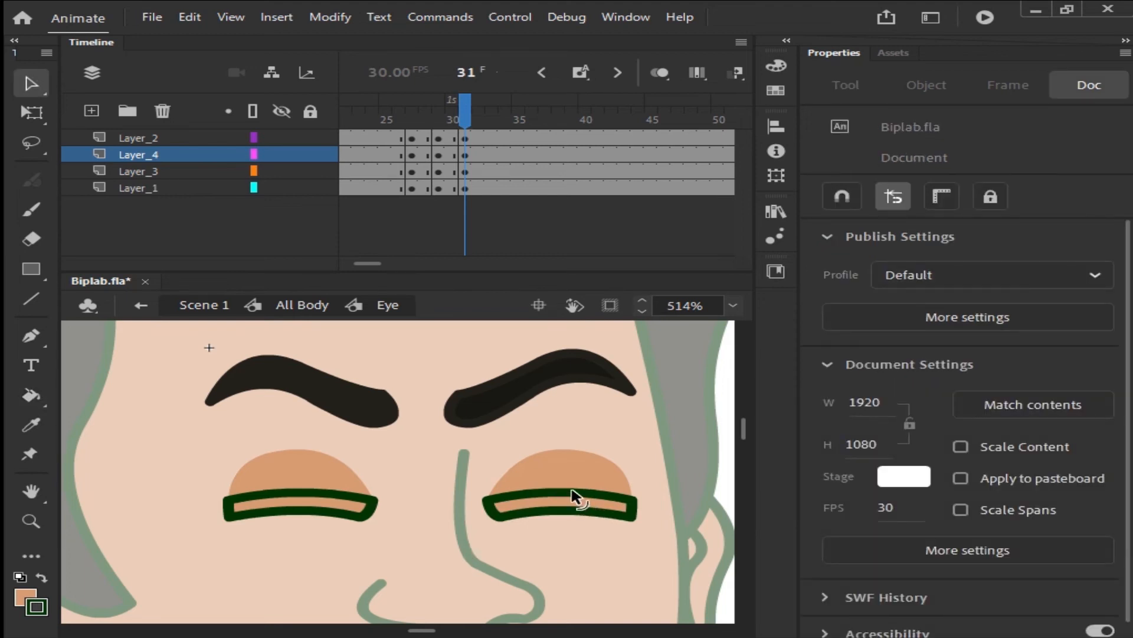
click(573, 493)
key(Delete)
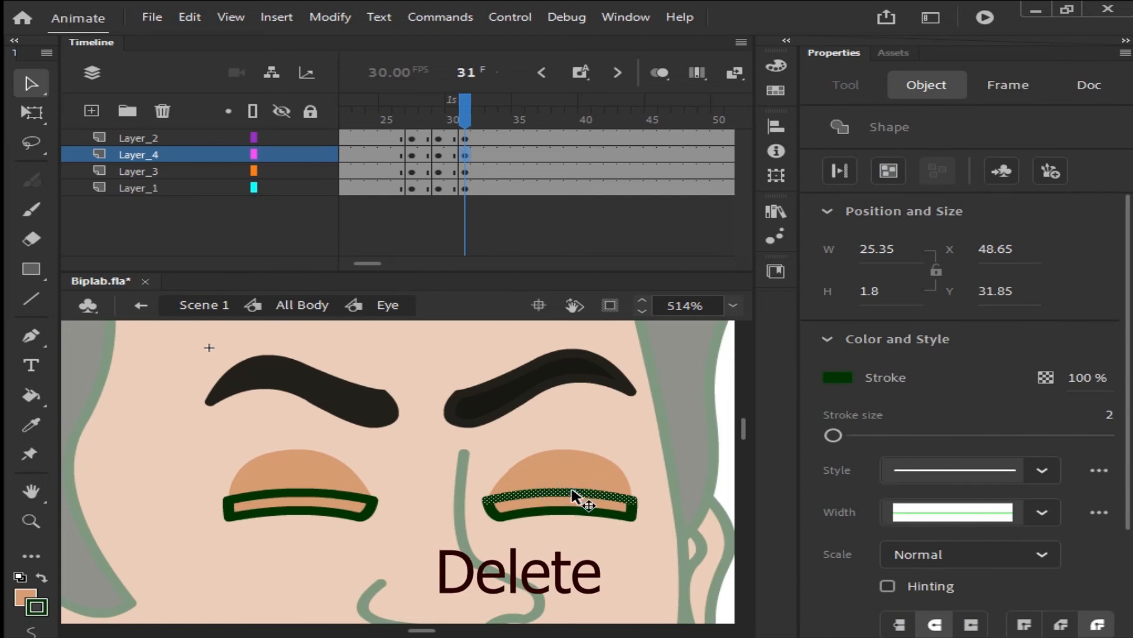
click(632, 503)
key(Delete)
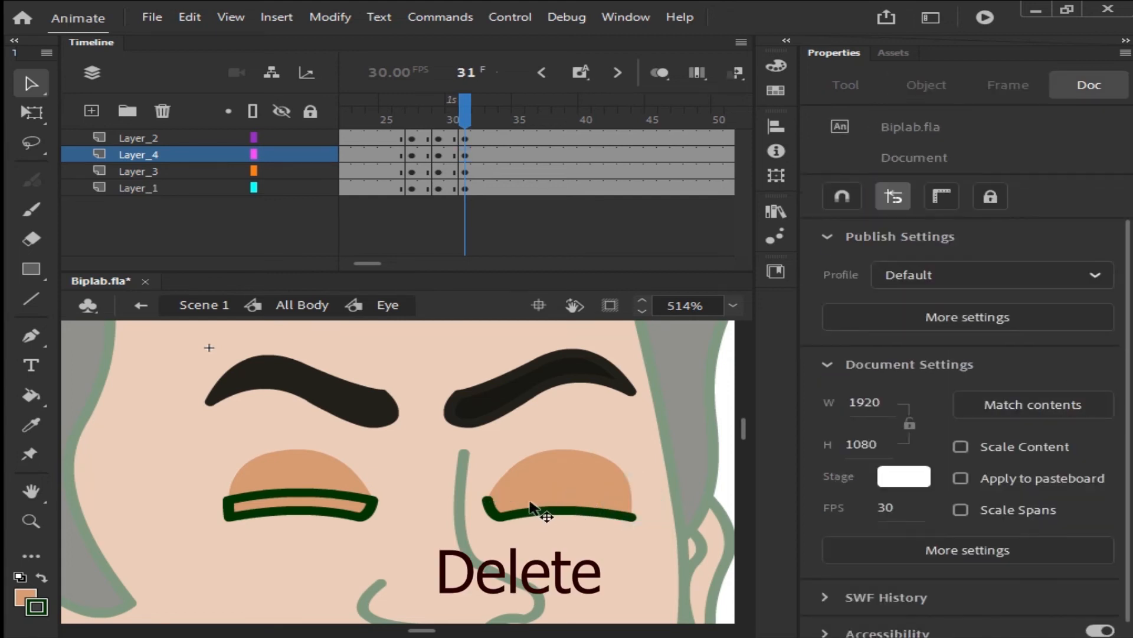
click(491, 503)
key(Delete)
click(375, 498)
key(Delete)
click(224, 506)
key(Delete)
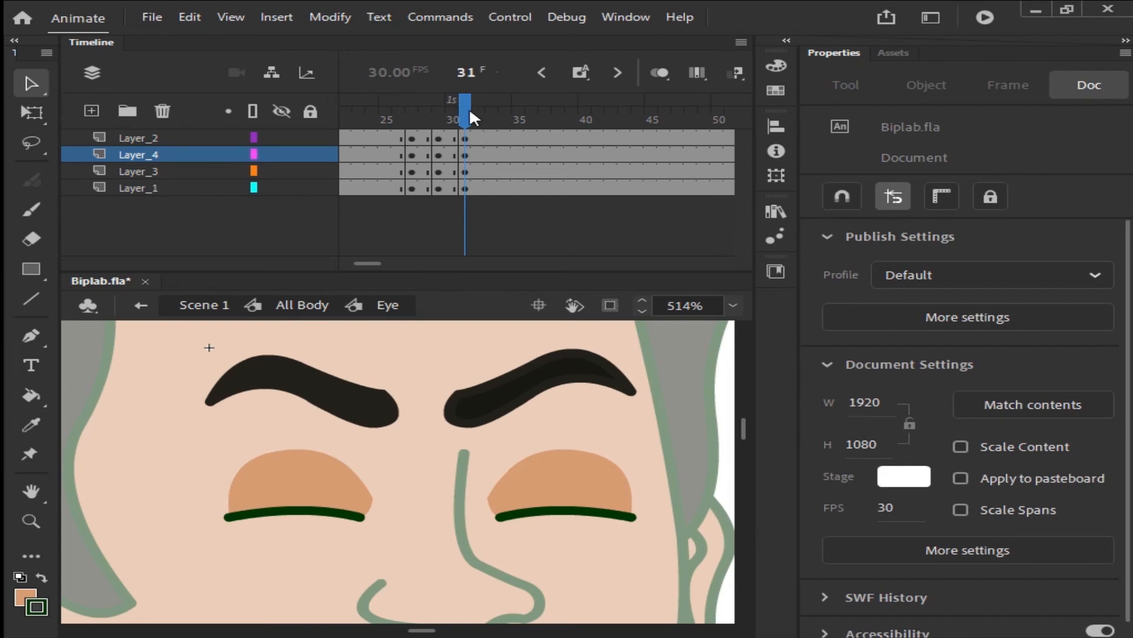
- Insert a keyframe at frame 35 on all four layers of the Eye symbol
drag(468, 105, 466, 172)
drag(469, 109, 467, 142)
drag(466, 115, 522, 118)
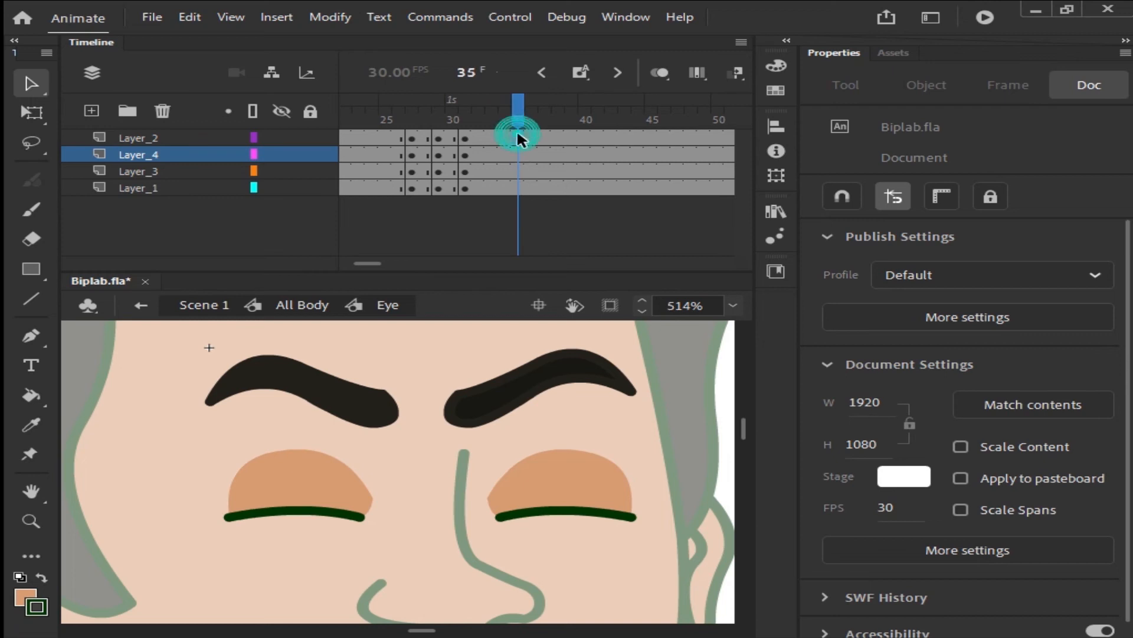
click(517, 176)
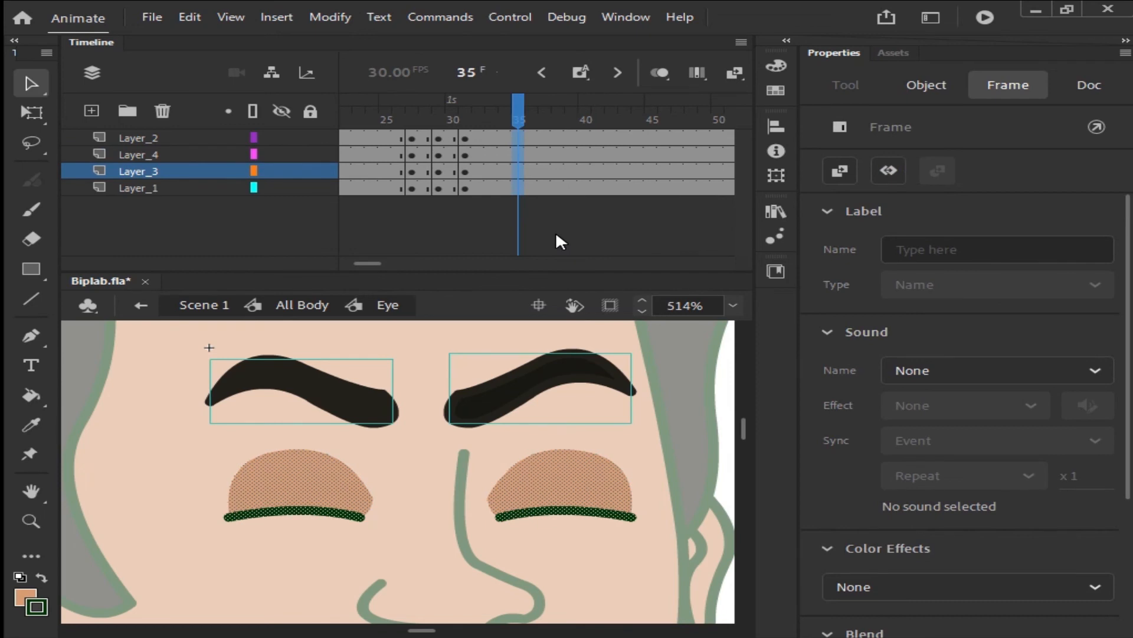
key(F6)
click(596, 232)
drag(518, 100, 514, 120)
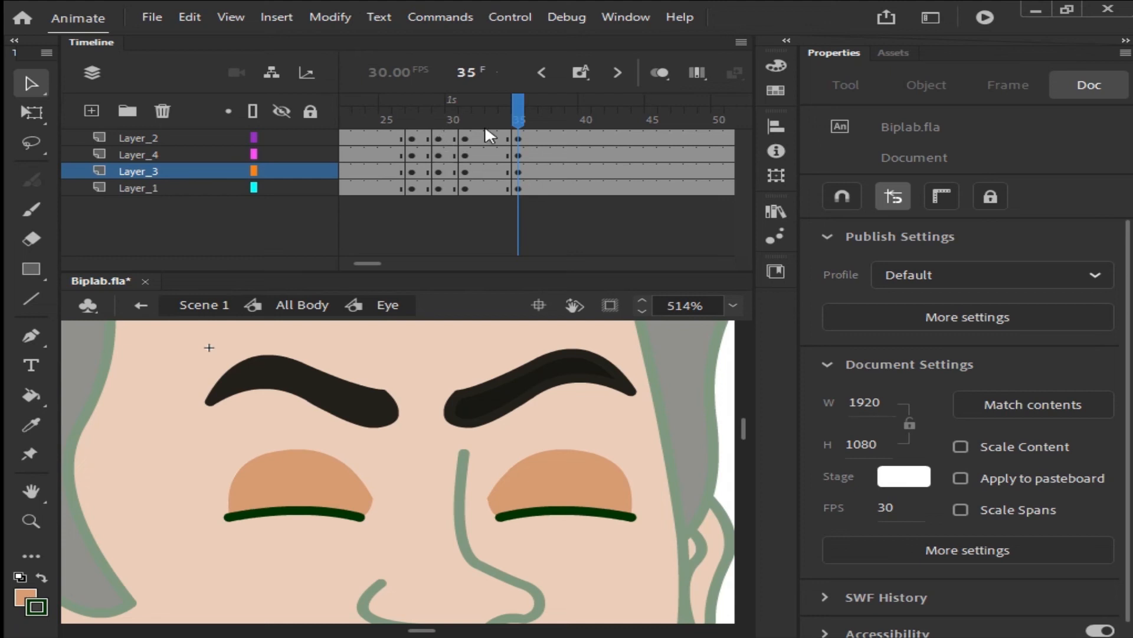
- Copy the half-closed eye keyframes of all four layers from frame 29 to frame 35
drag(518, 117, 438, 109)
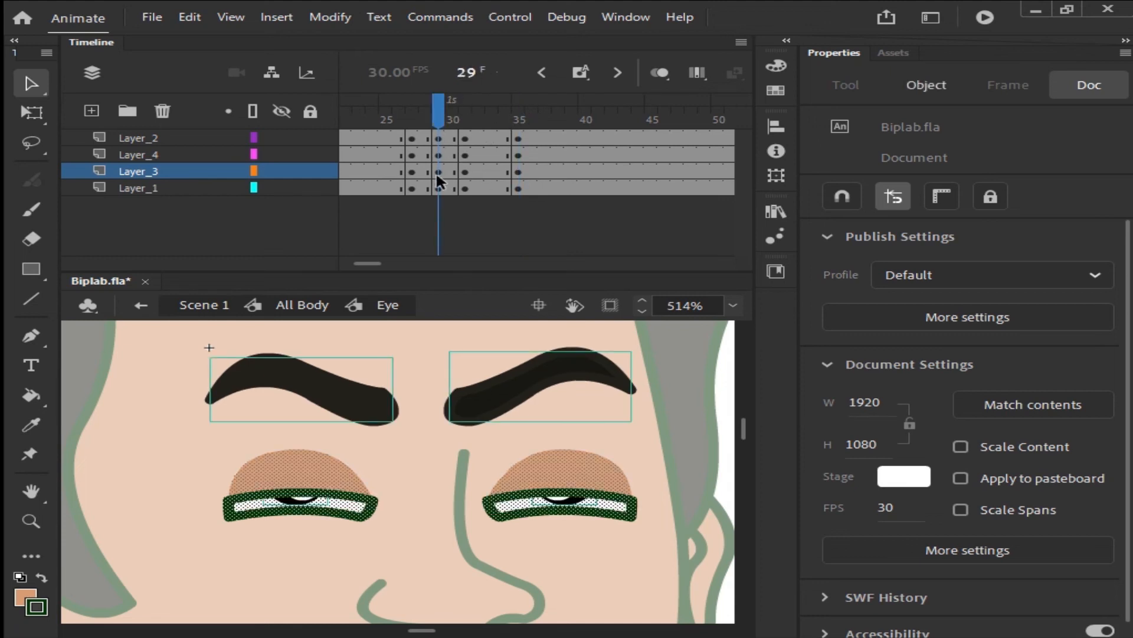
drag(438, 137, 440, 187)
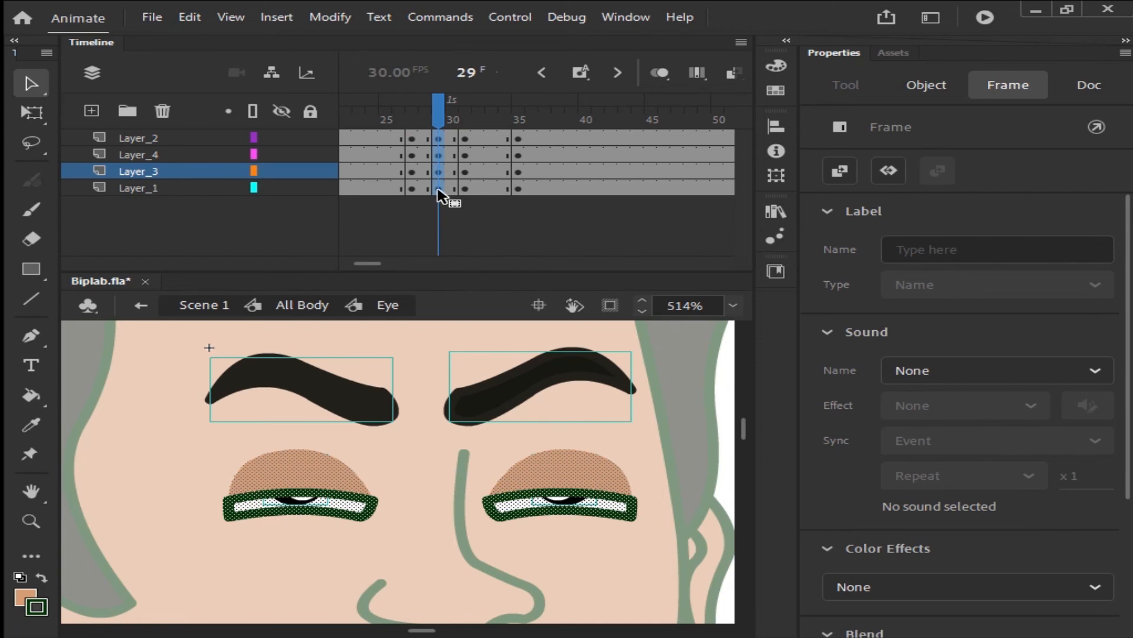
drag(438, 195, 519, 197)
click(568, 225)
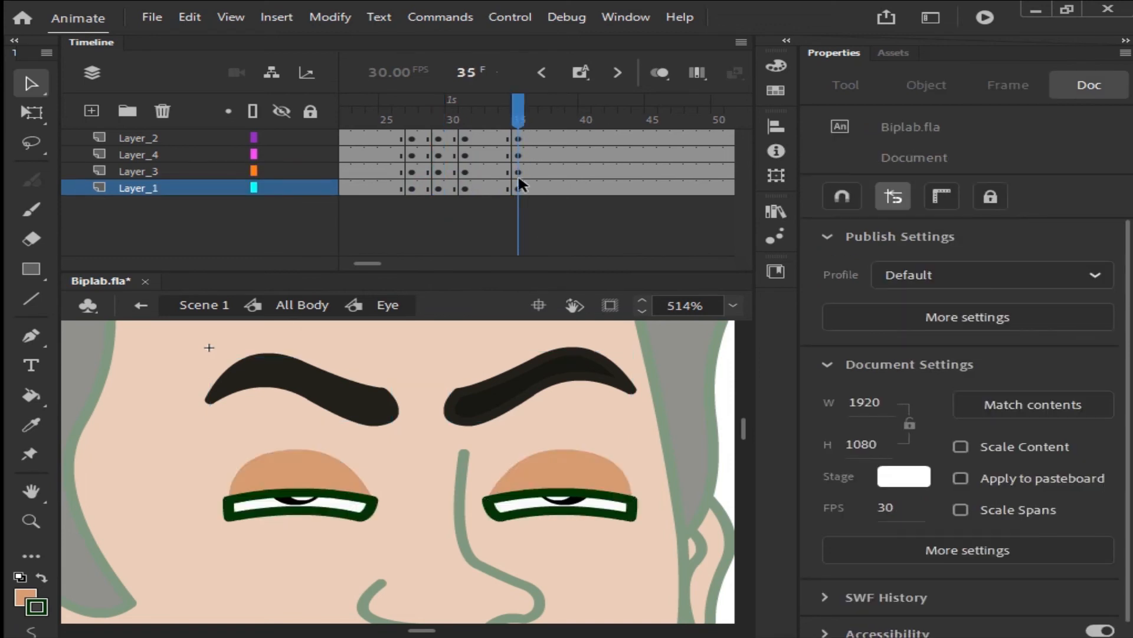
- Copy the keyframes of all four layers from frame 27 to frame 36
mouse_move(524, 111)
mouse_down()
mouse_move(438, 110)
mouse_move(518, 112)
mouse_up()
drag(522, 121, 417, 138)
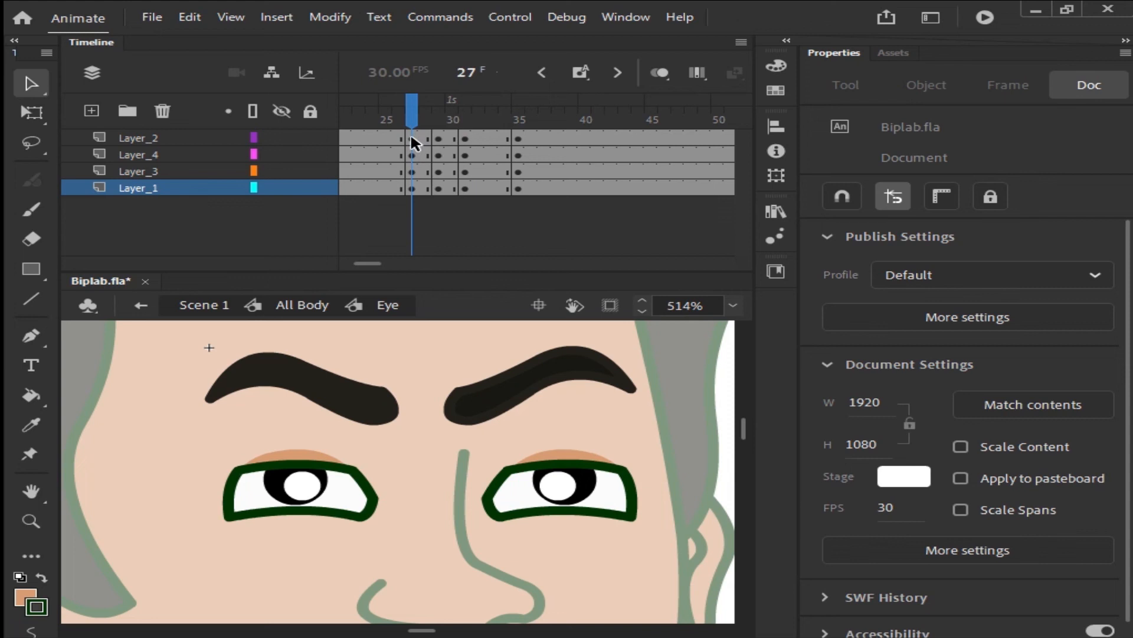
click(413, 190)
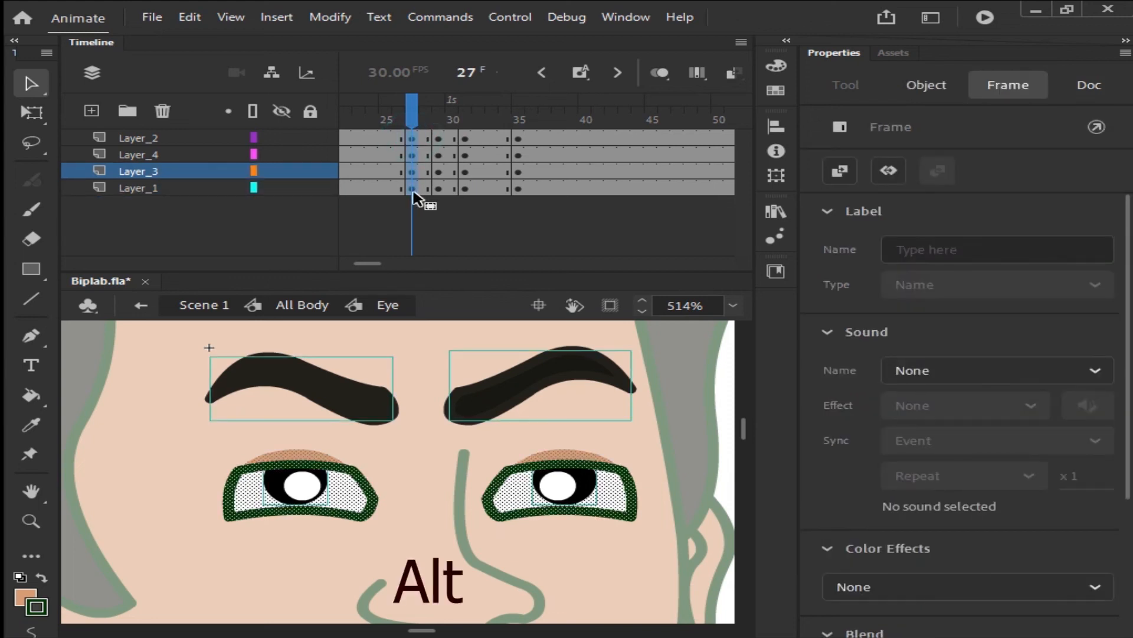
drag(413, 192, 518, 188)
click(529, 189)
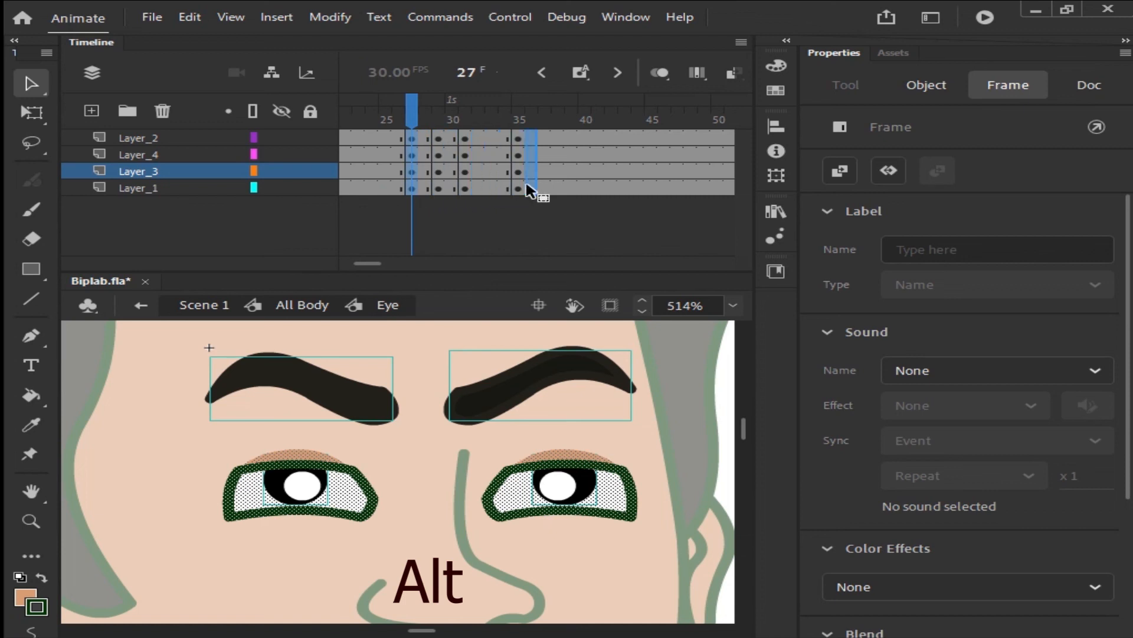
click(577, 211)
- Copy the fully open eye frames of all four layers from frame 26 to frame 37
drag(532, 119, 399, 115)
click(411, 143)
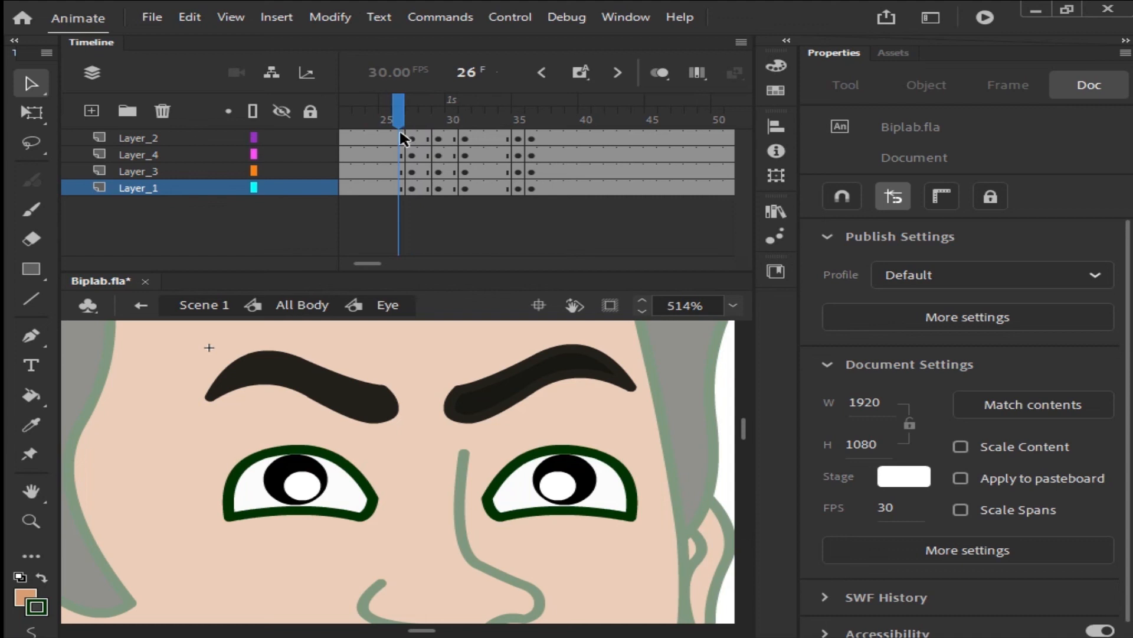
click(400, 189)
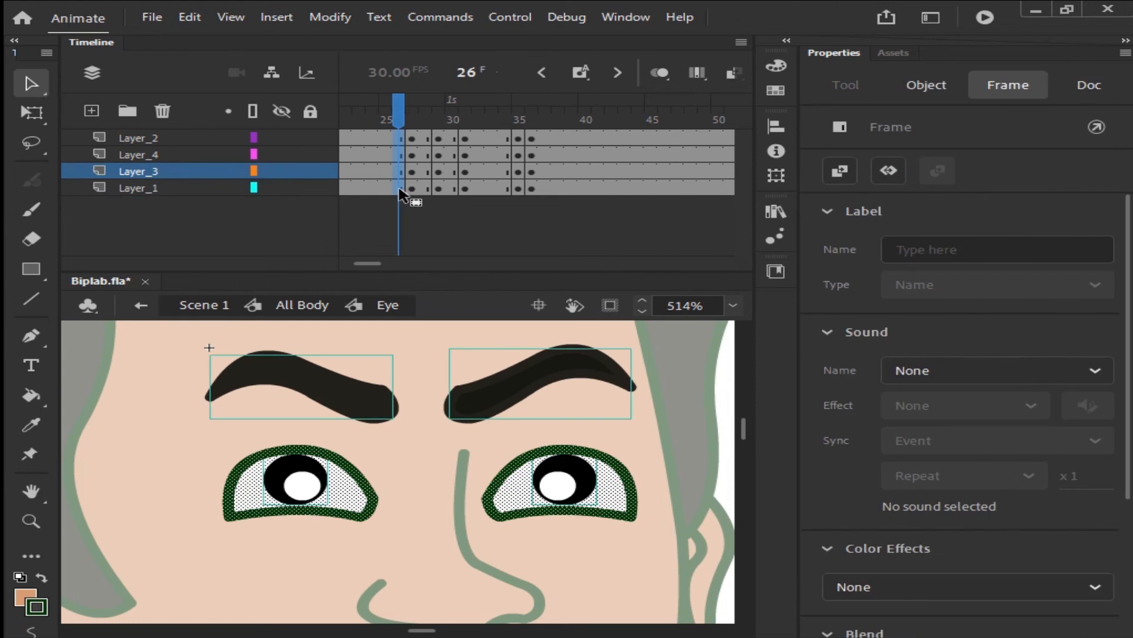
click(399, 190)
drag(399, 190, 543, 192)
click(583, 209)
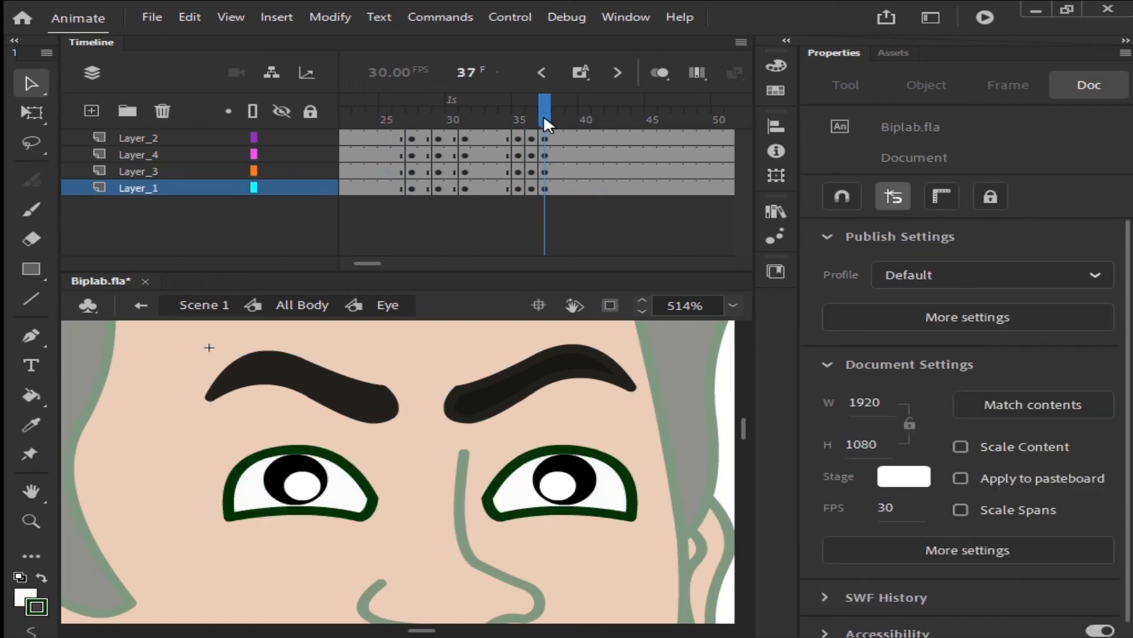
- Play back the blink in the Eye symbol and return to the All Body symbol
key(Return)
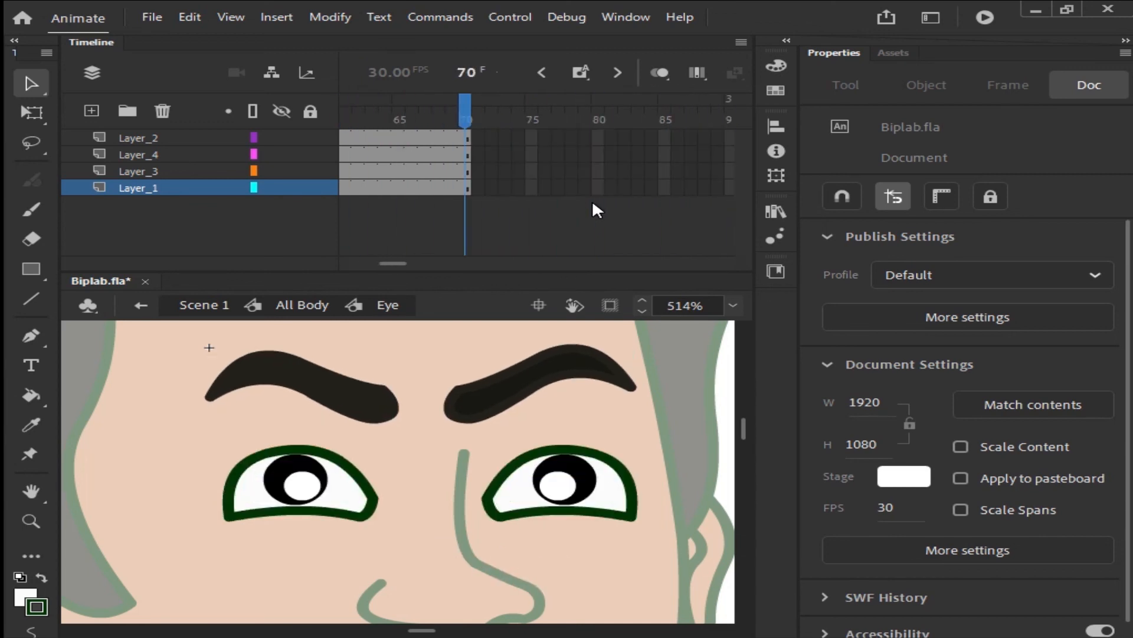
key(Return)
click(307, 311)
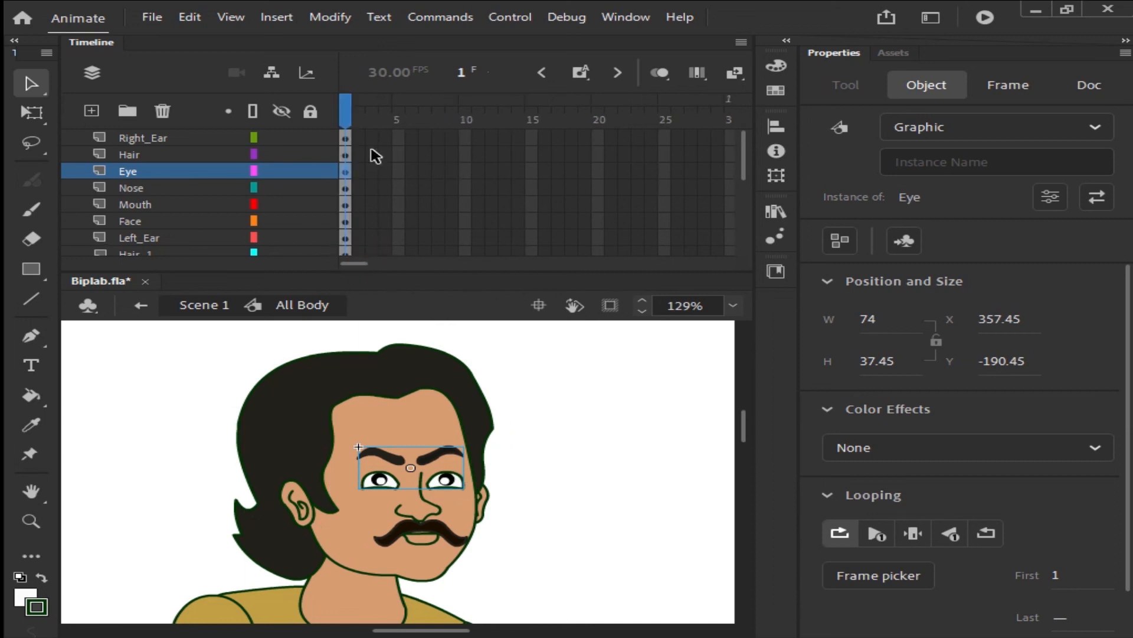
- Extend every layer of the All Body symbol to frame 130 and play back its timeline
drag(361, 138, 646, 468)
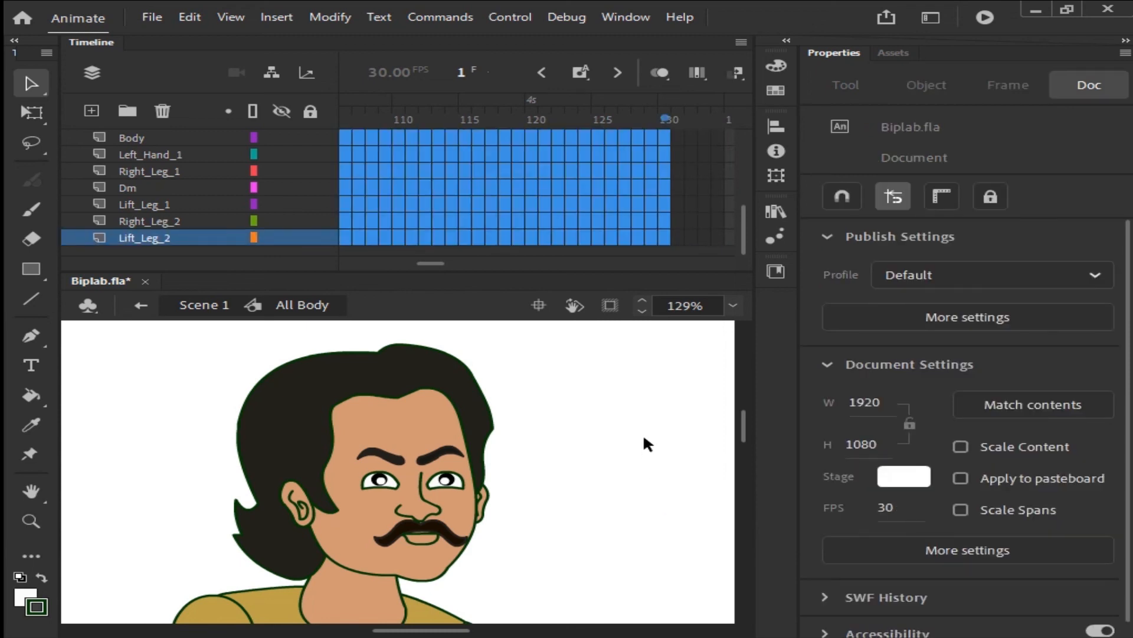
key(F5)
click(644, 438)
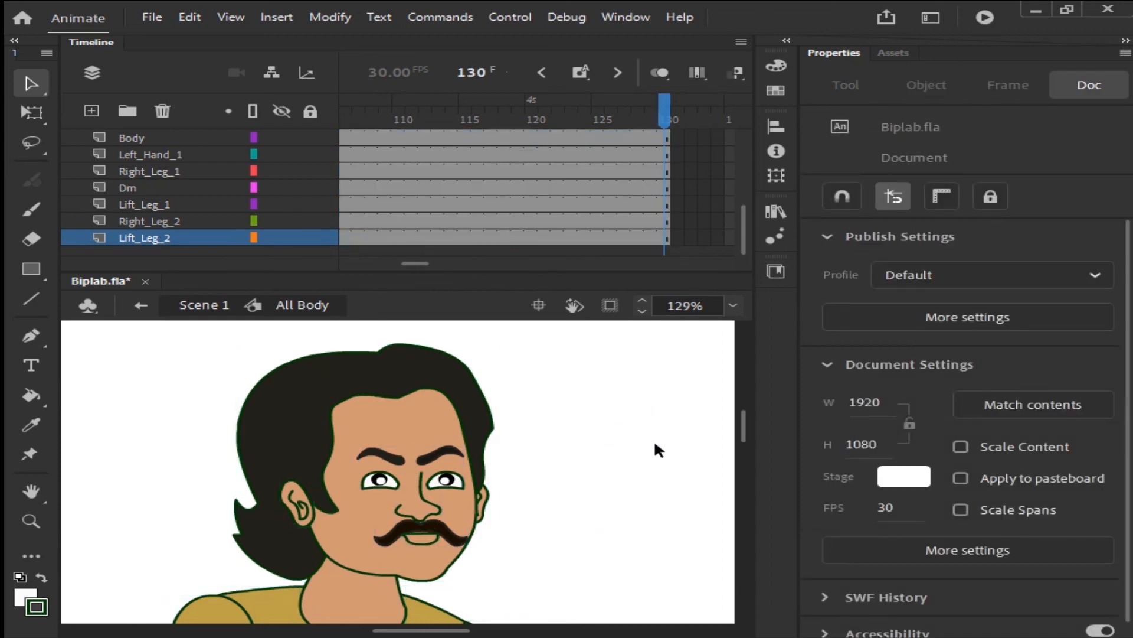
key(Return)
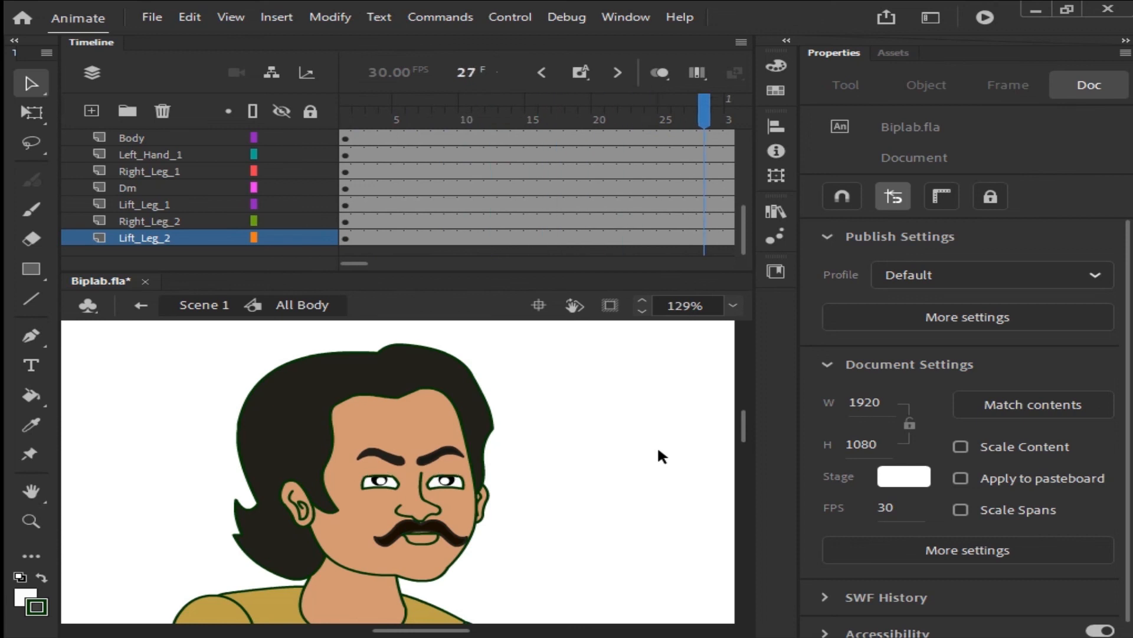
- Return to Scene 1, extend Layer_1 to frame 330 and test the movie
click(198, 305)
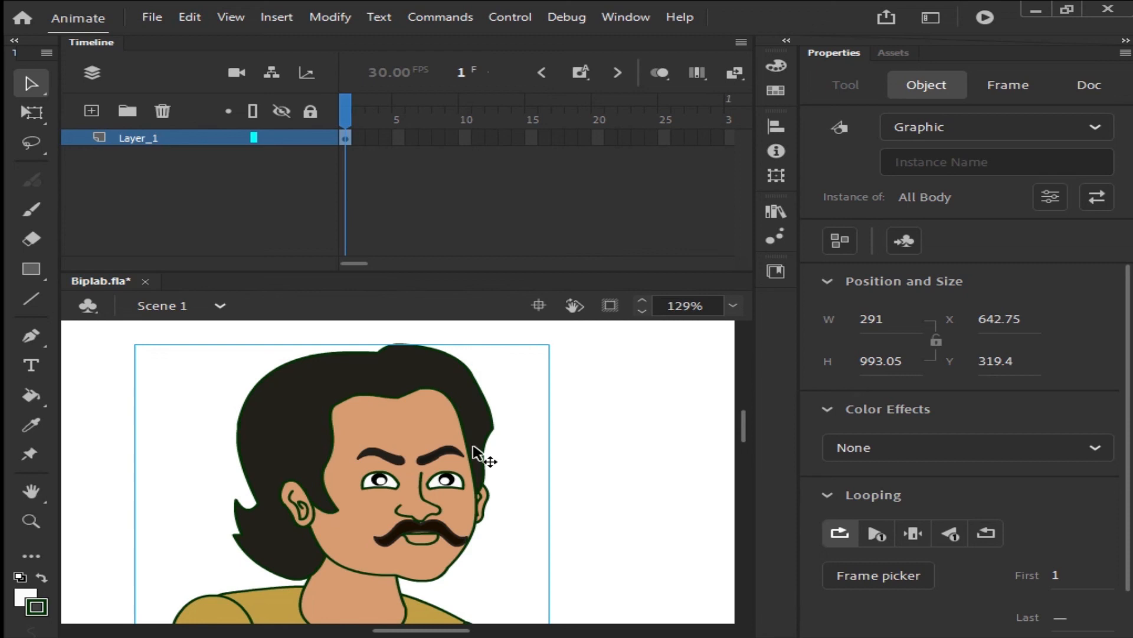
drag(361, 263, 577, 292)
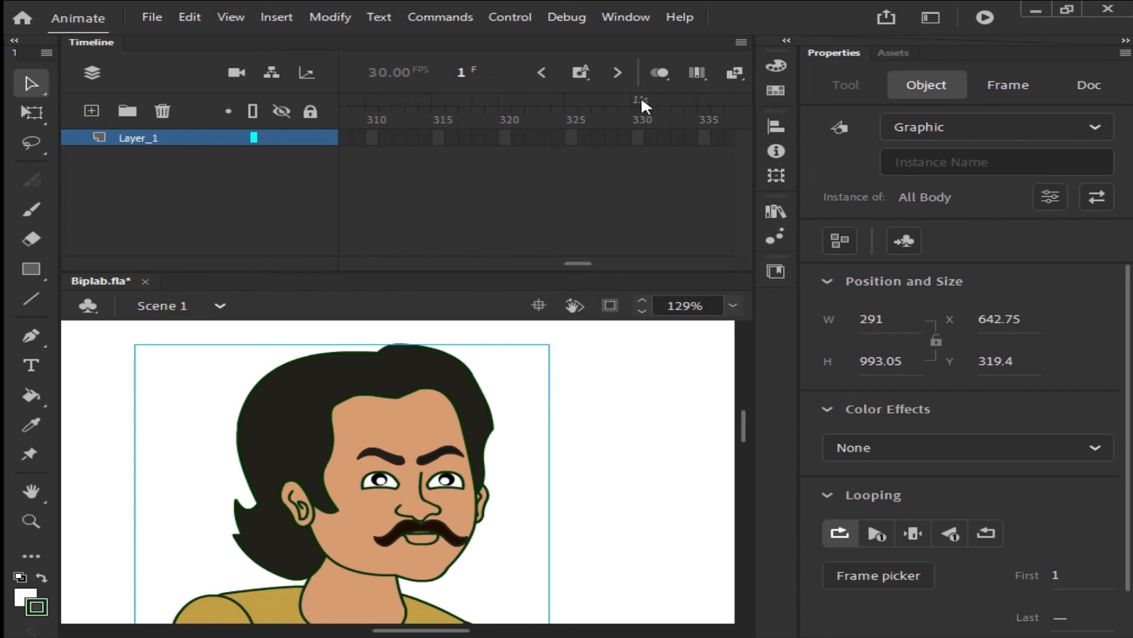
click(637, 139)
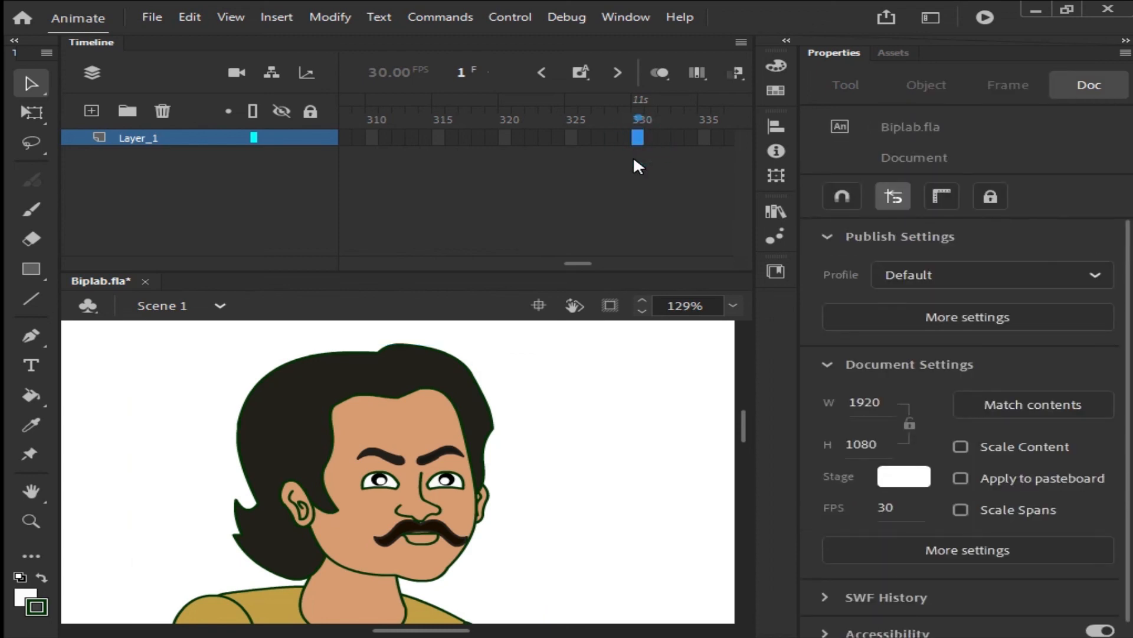
key(F5)
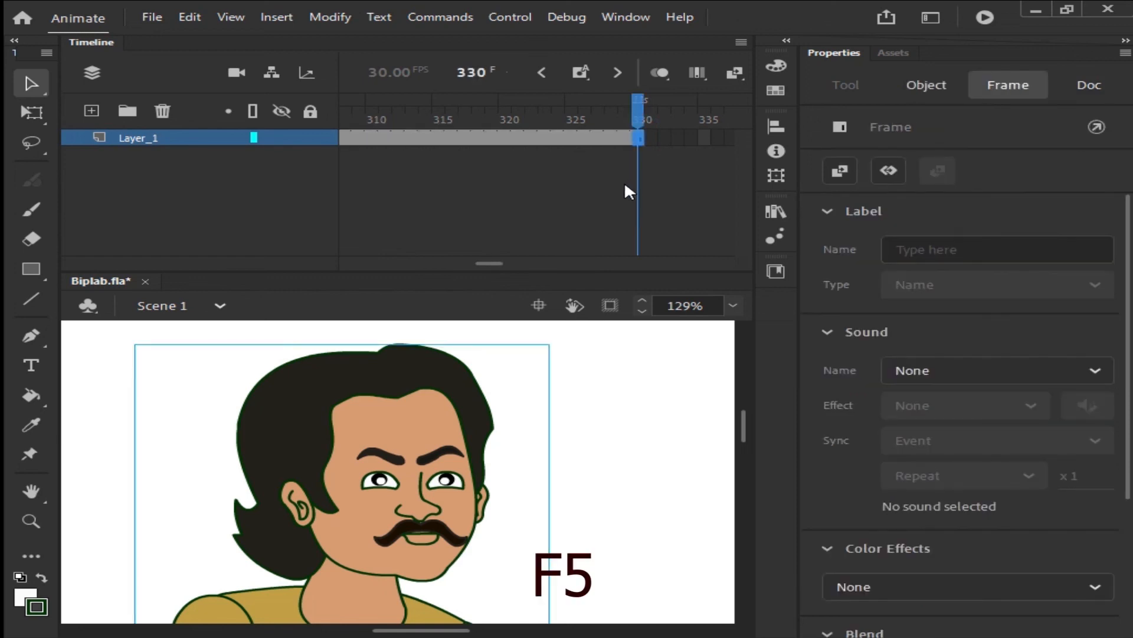
click(569, 189)
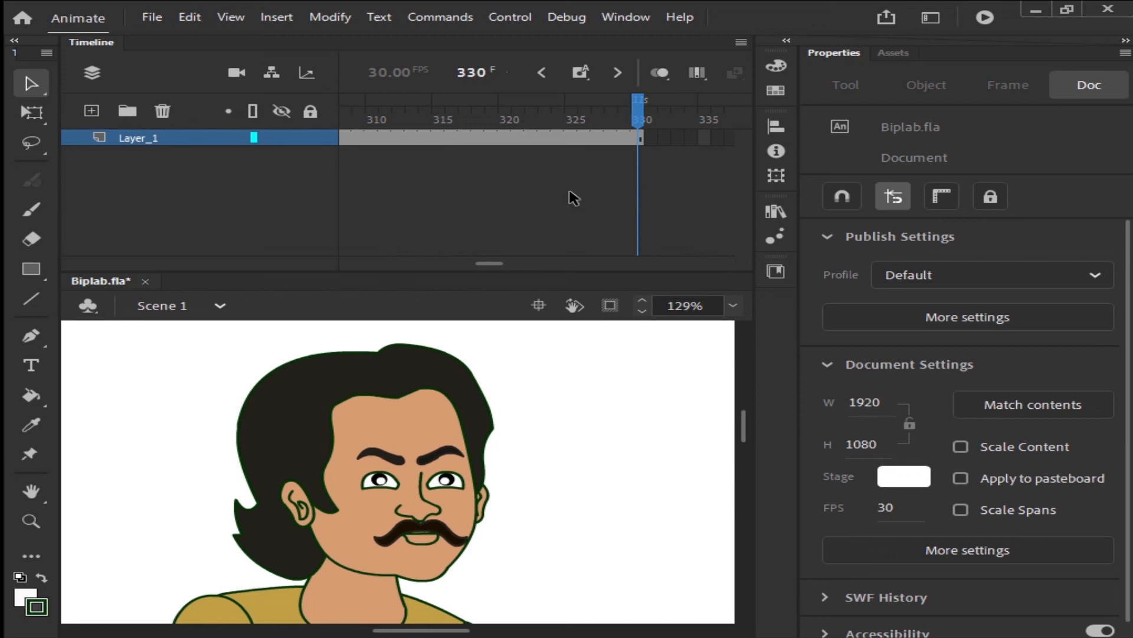
key(ctrl+Return)
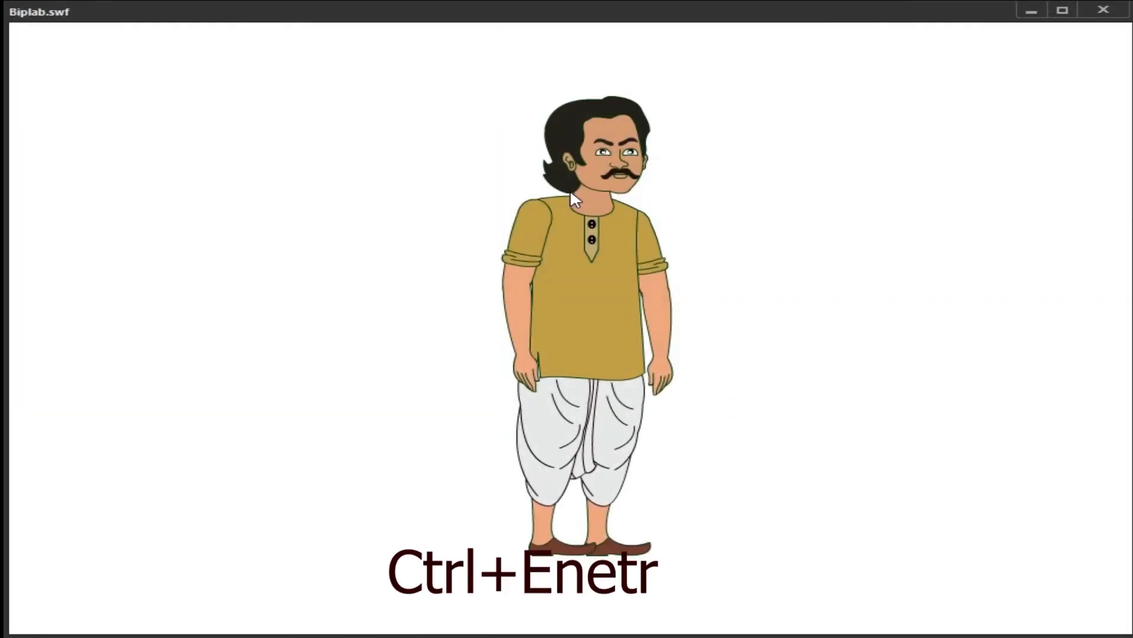